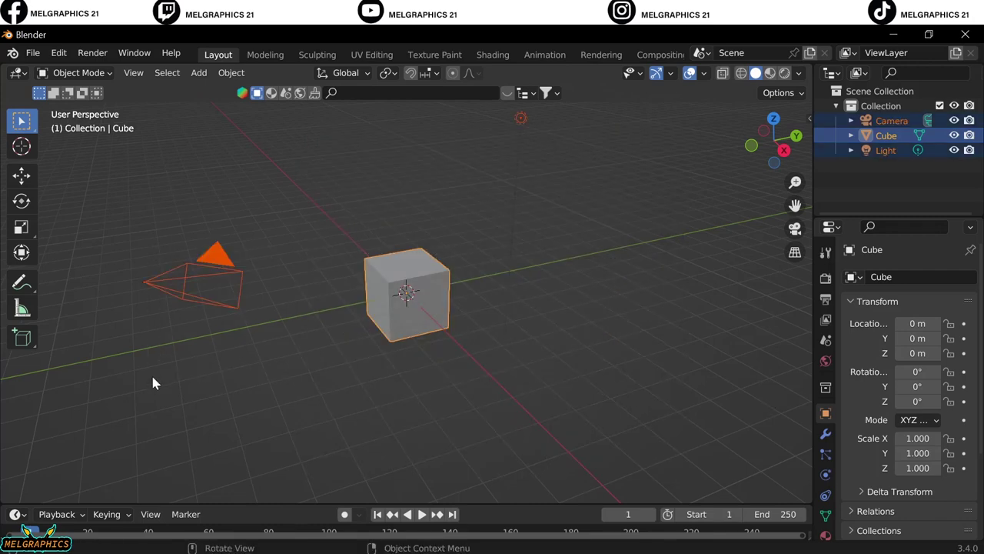
Clear the default cube, camera and light, then add a UV Sphere at the origin.
key("Delete")
key("KP_1")
key("shift+a")
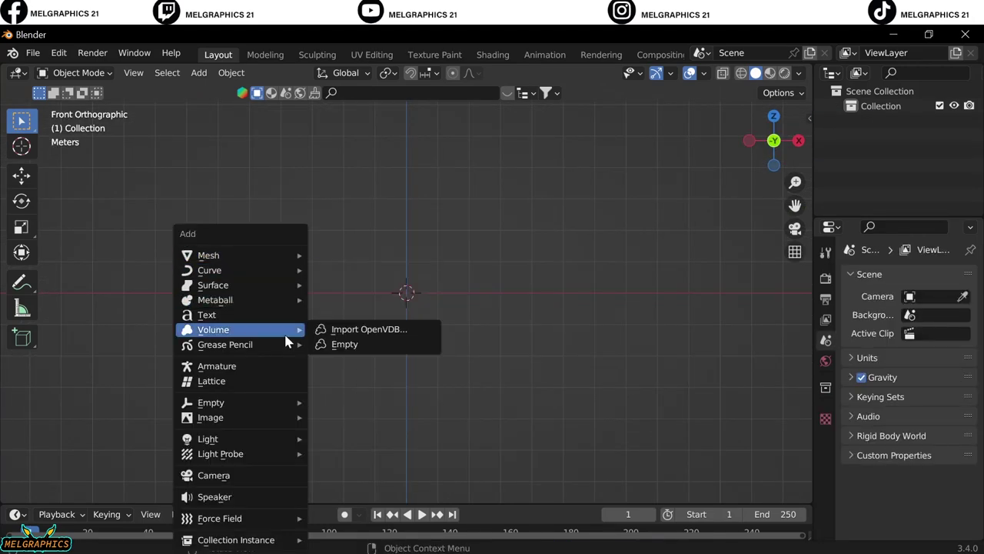
left_click(342, 301)
Put the sphere into Sculpt Mode and remesh it to a working voxel resolution.
scroll(342, 300, "up", 5)
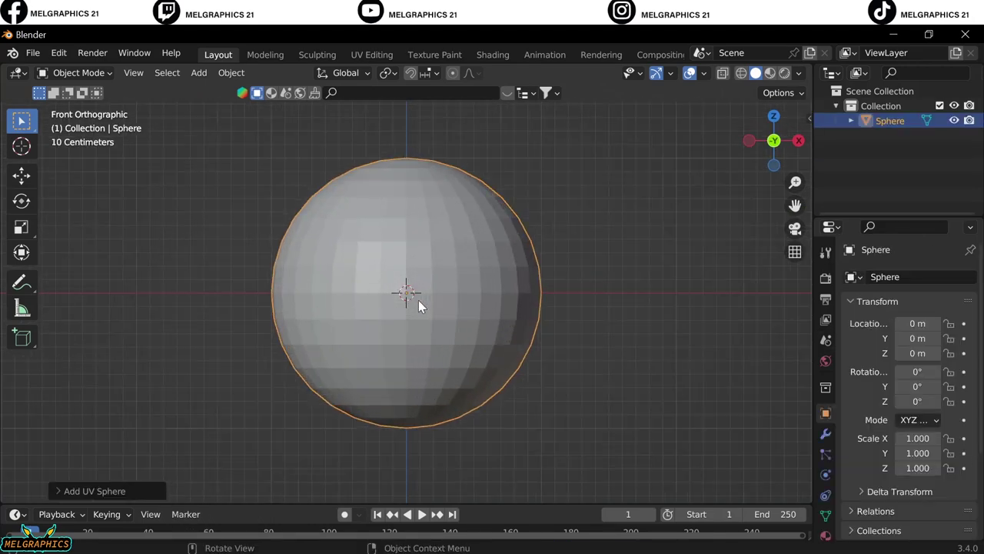
left_click(77, 72)
left_click(76, 121)
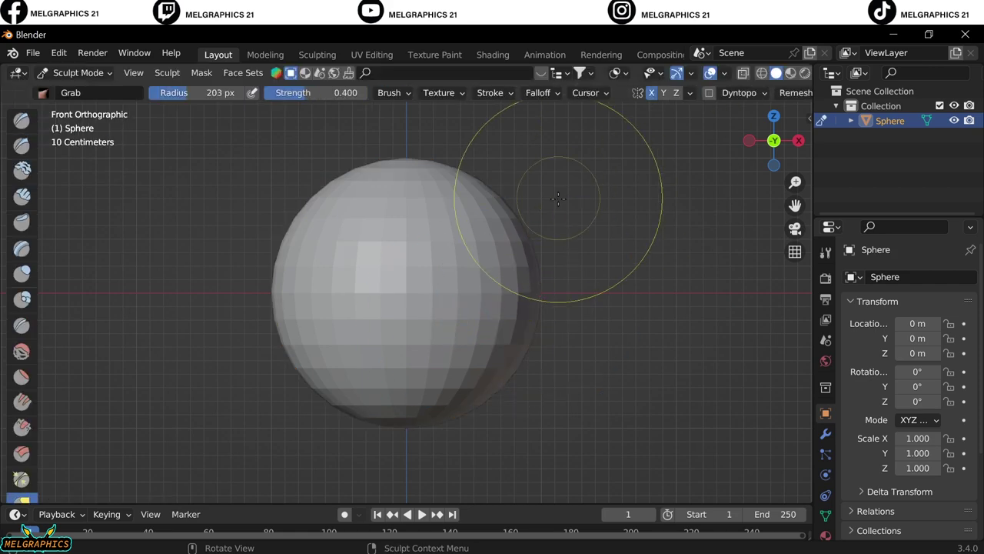
middle_click_drag(520, 225, 395, 323)
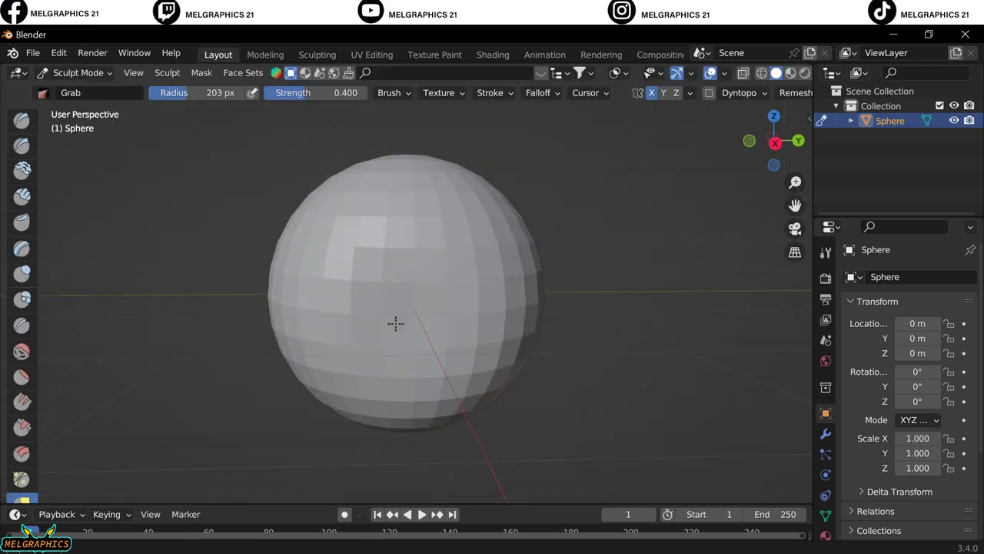
key("KP_1")
key("r")
left_click(371, 286)
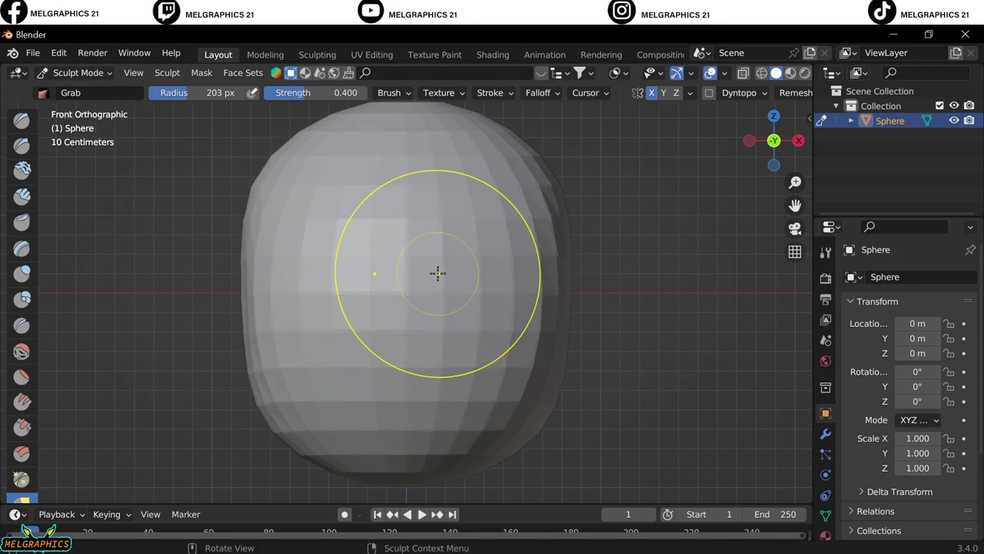
Carve two eye sockets into the face with the Draw Sharp brush.
left_click(22, 145)
left_click_drag(329, 242, 343, 246)
left_click_drag(469, 235, 484, 245)
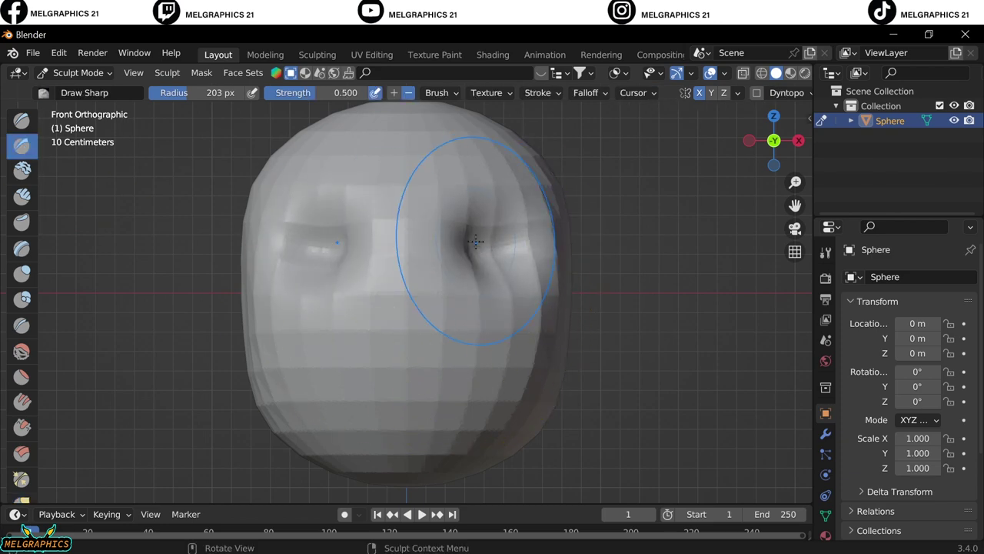
middle_click_drag(472, 241, 387, 277)
key("KP_1")
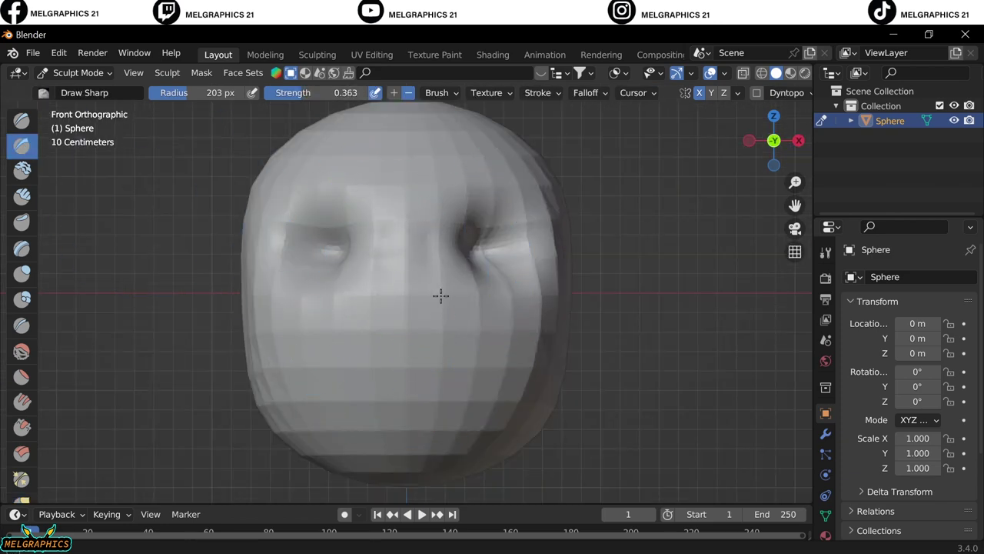
mouse_move(441, 295)
middle_mouse_down()
mouse_move(363, 274)
mouse_move(352, 282)
middle_mouse_up()
key("KP_3")
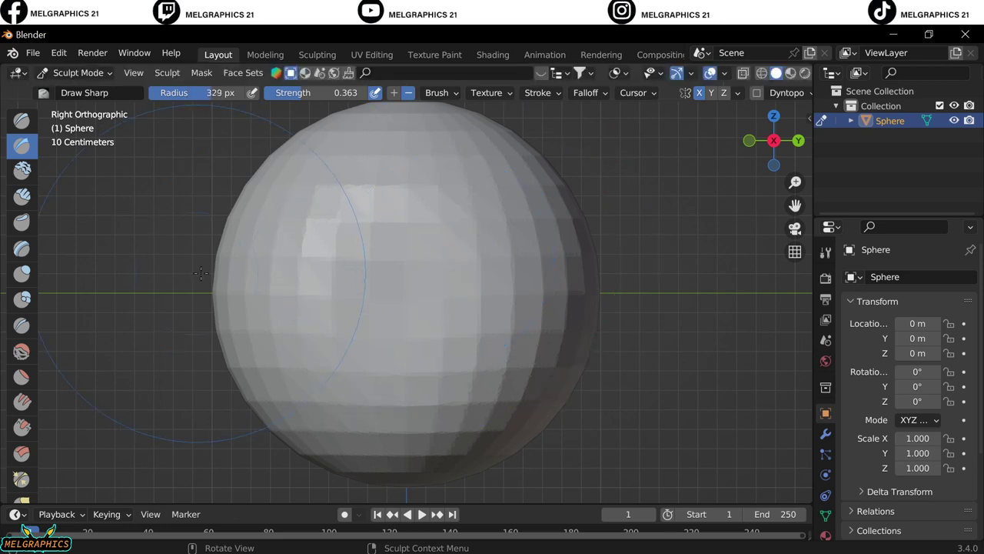
Reshape the side profile and outline into a rounded head with the Grab brush.
key("g")
left_click_drag(200, 273, 290, 385)
key("KP_1")
left_click_drag(539, 246, 572, 170)
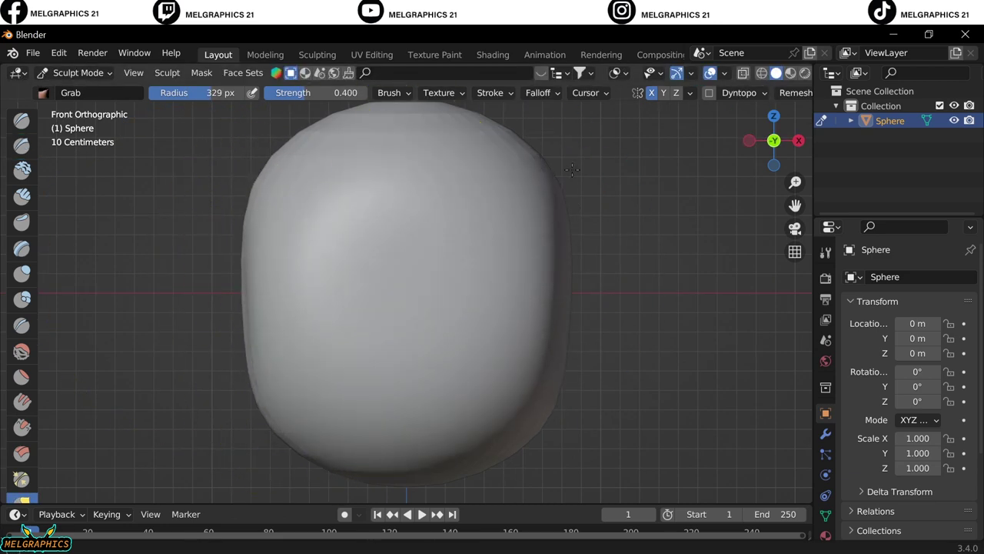
mouse_move(572, 170)
middle_mouse_down()
mouse_move(418, 323)
mouse_move(439, 331)
middle_mouse_up()
key("KP_1")
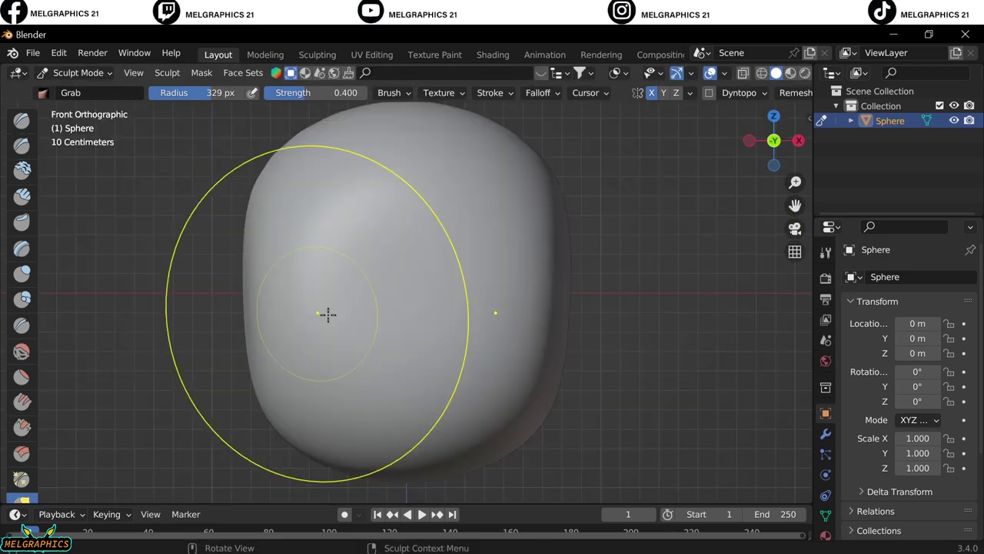
Deepen both eye sockets with further Draw Sharp strokes.
scroll(328, 314, "up", 3)
left_click_drag(308, 293, 354, 300, "ctrl")
left_click_drag(531, 292, 558, 303, "ctrl")
mouse_move(559, 303)
middle_mouse_down()
mouse_move(449, 333)
mouse_move(449, 232)
middle_mouse_up()
key("KP_1")
Shrink the brush radius and build a round nose in the face centre with Blob.
key("f")
left_click(387, 358)
left_click(22, 299)
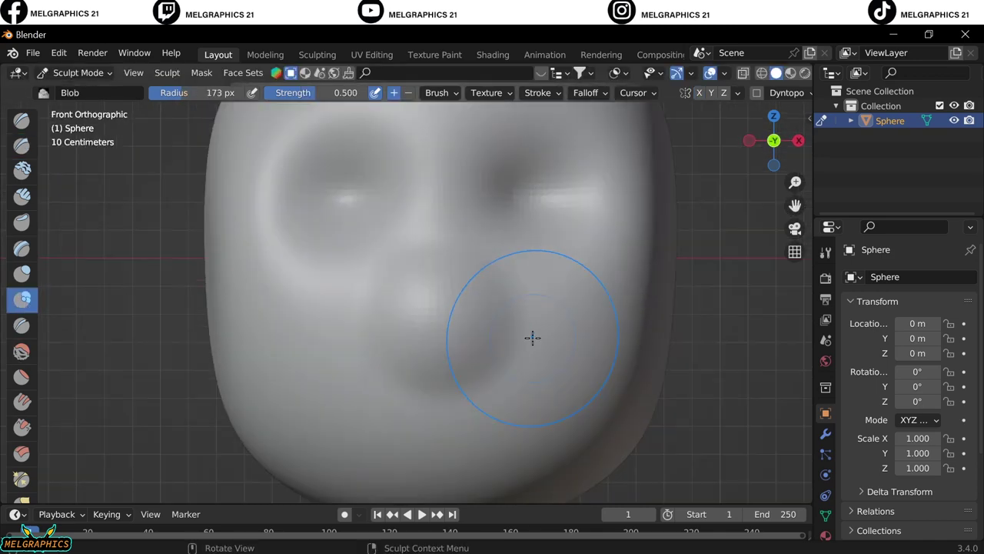
middle_click_drag(533, 337, 426, 341)
key("KP_1")
key("f")
left_click(395, 358)
left_click(429, 319)
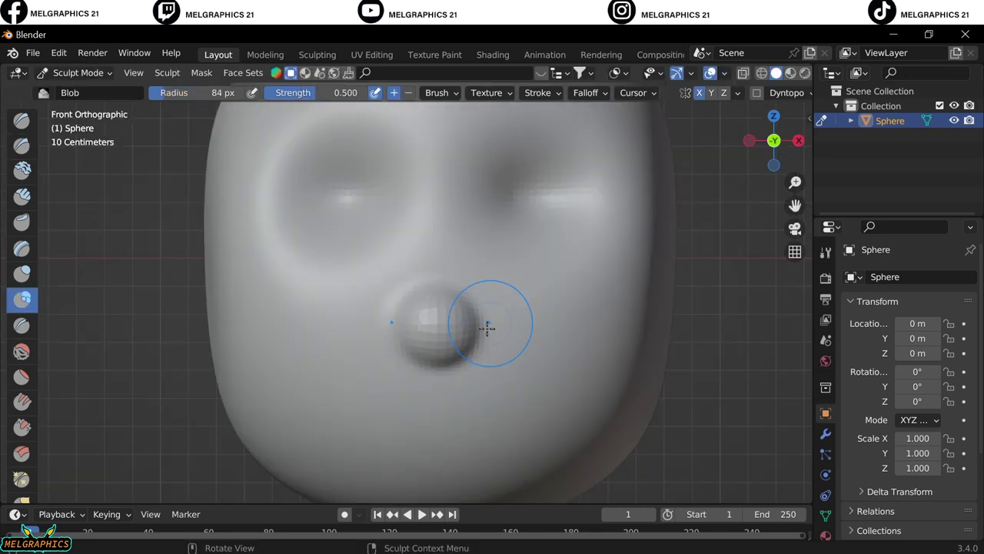
scroll(487, 328, "down", 3)
scroll(516, 363, "up", 4)
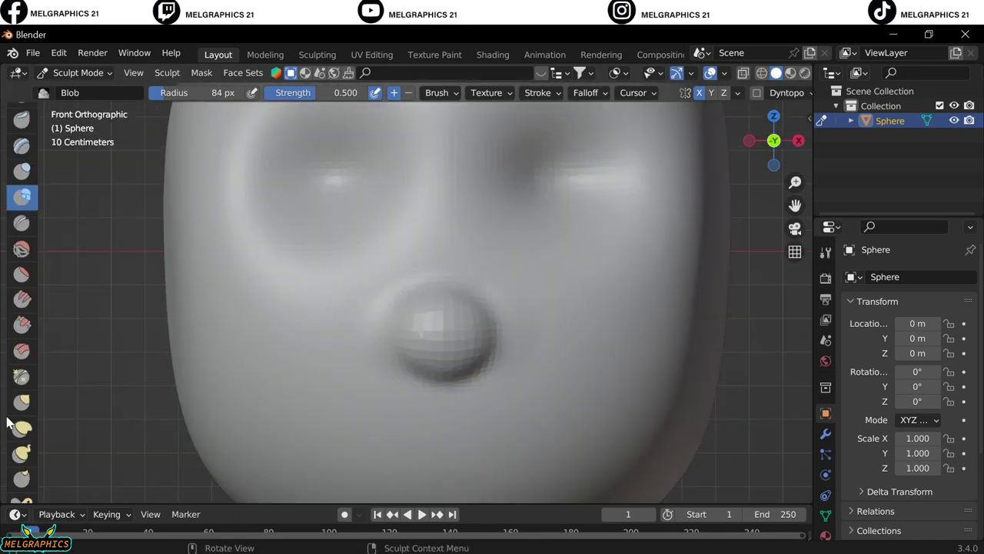
scroll(21, 423, "down", 5)
Trim a long curved mouth shape below the nose using Lasso Trim.
left_click(21, 444)
middle_click_drag(365, 439, 376, 320, "shift")
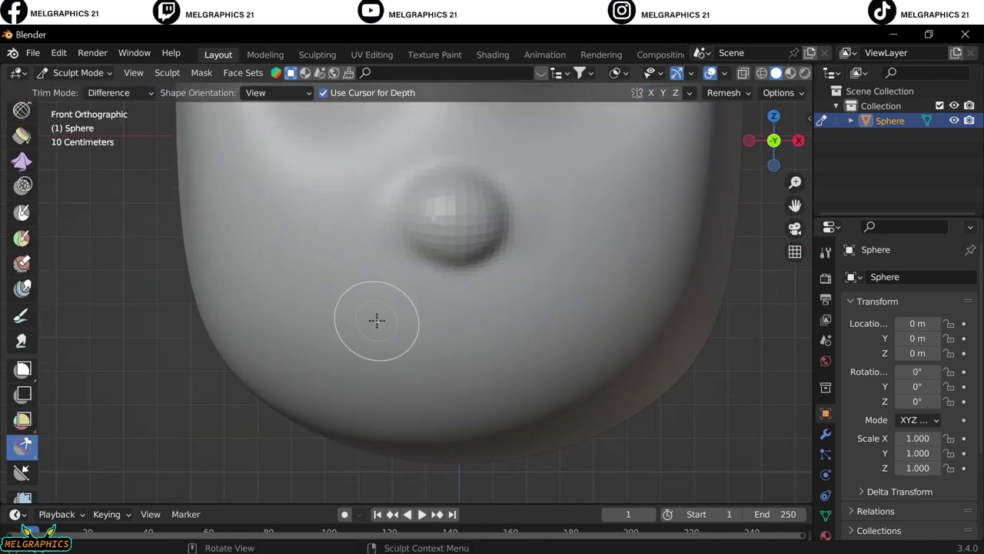
left_click_drag(363, 367, 543, 274)
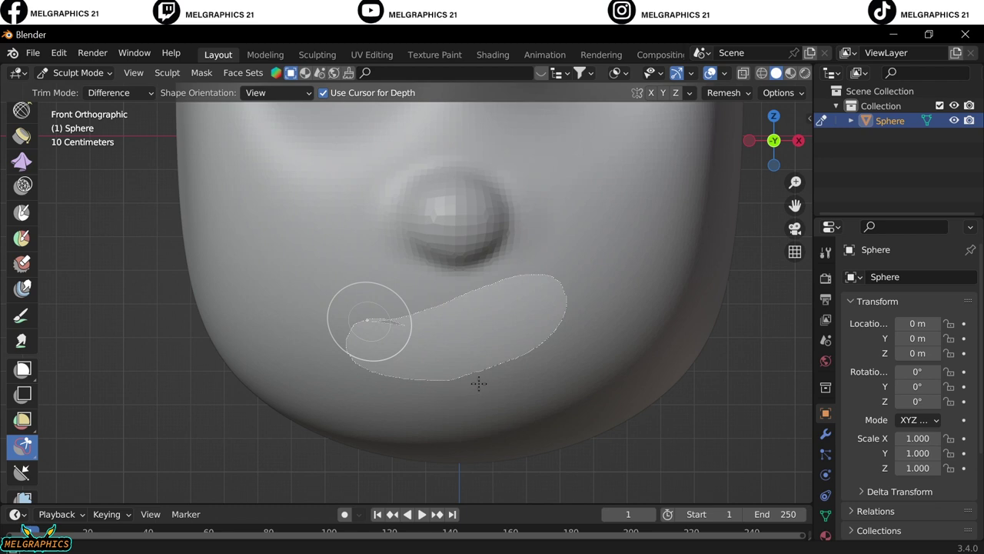
left_click_drag(479, 383, 478, 382)
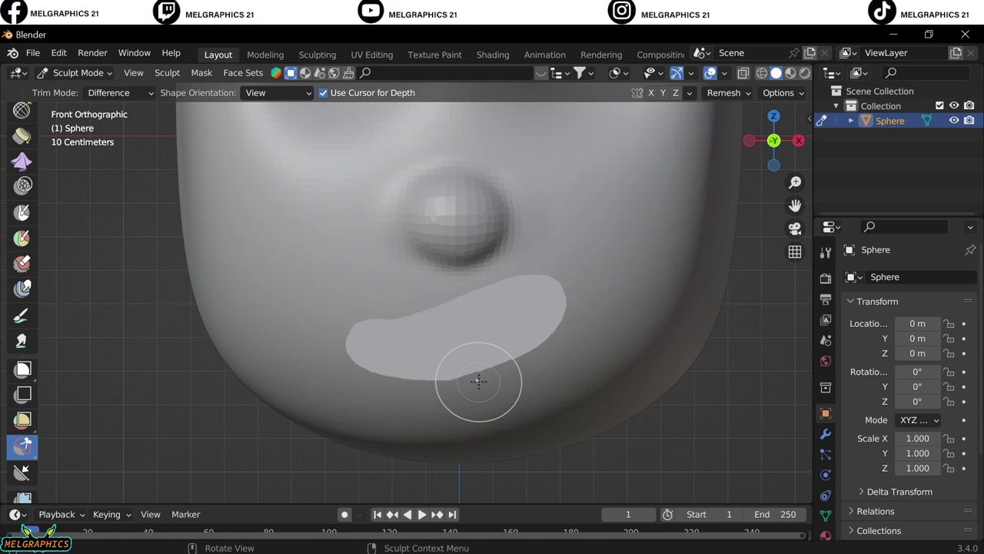
middle_click_drag(479, 380, 472, 318)
key("KP_1")
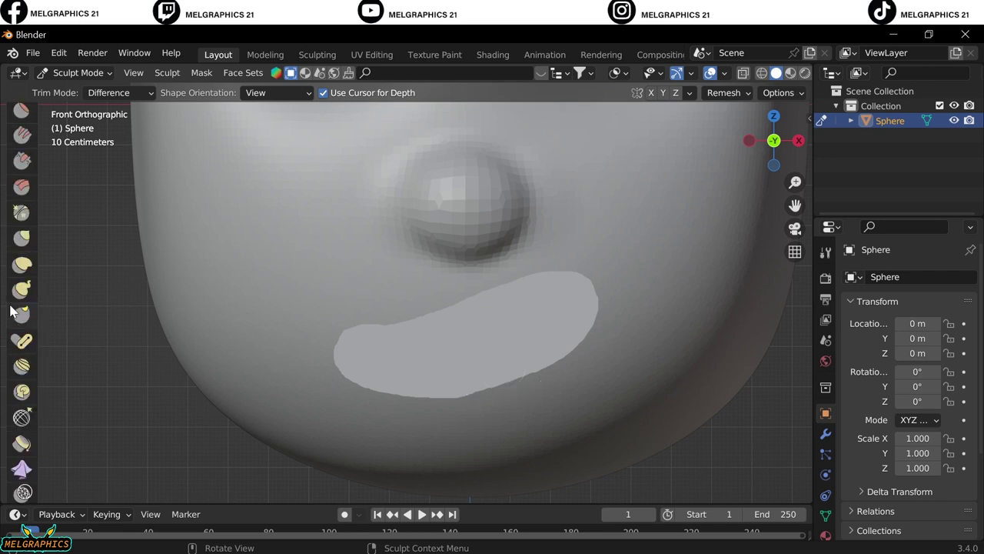
Return to the sculpting brushes and select the Smooth brush.
scroll(21, 288, "up", 6)
scroll(22, 289, "up", 5)
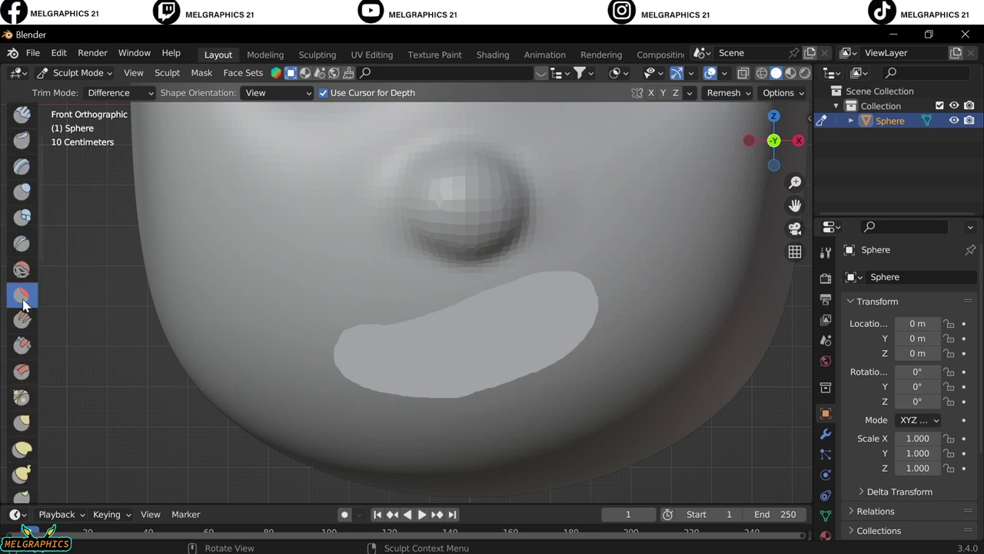
left_click(22, 294)
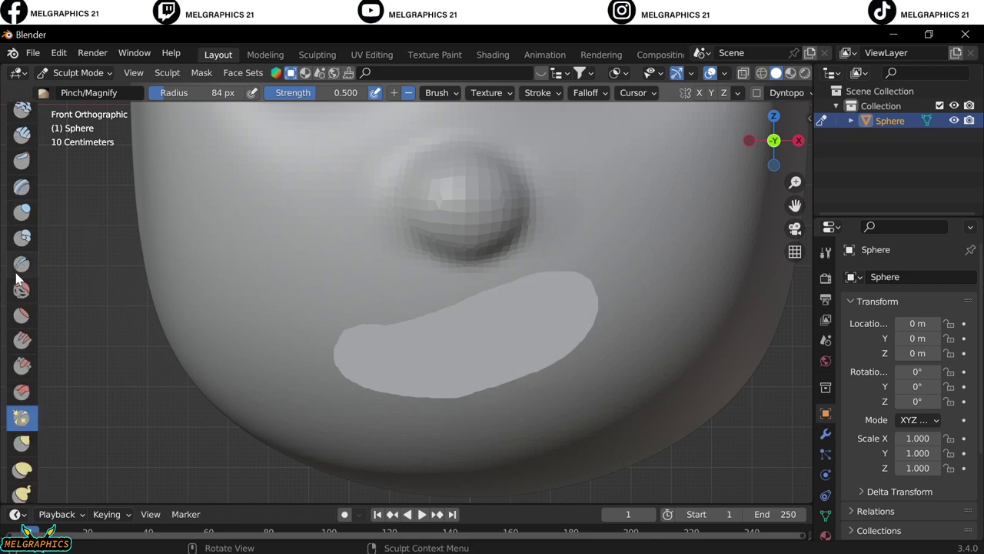
scroll(22, 416, "down", 5)
scroll(22, 346, "up", 4)
scroll(23, 354, "up", 2)
left_click(21, 310)
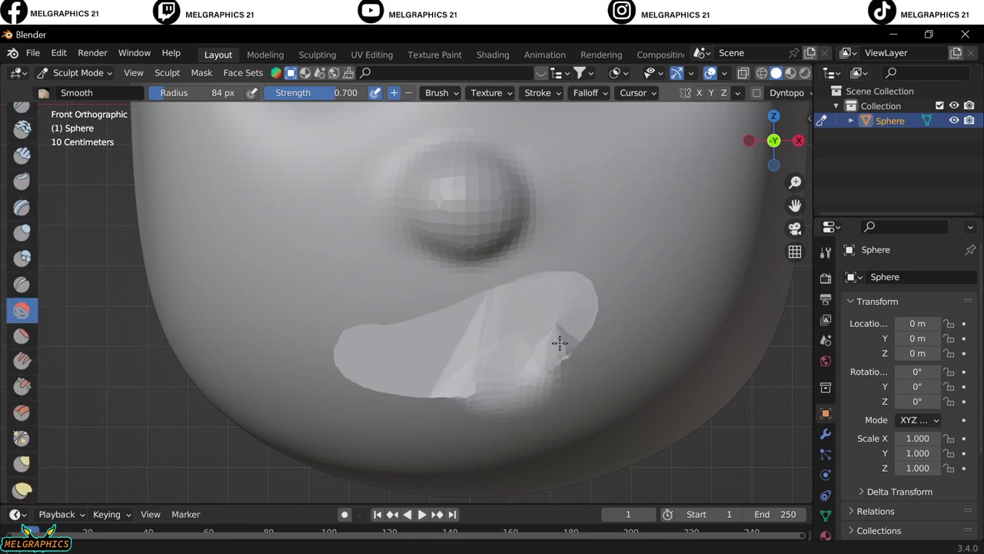
scroll(560, 340, "down", 4)
Add a UV Sphere scaled to about 0.29 and move it along X beside the head.
key("ctrl+Tab")
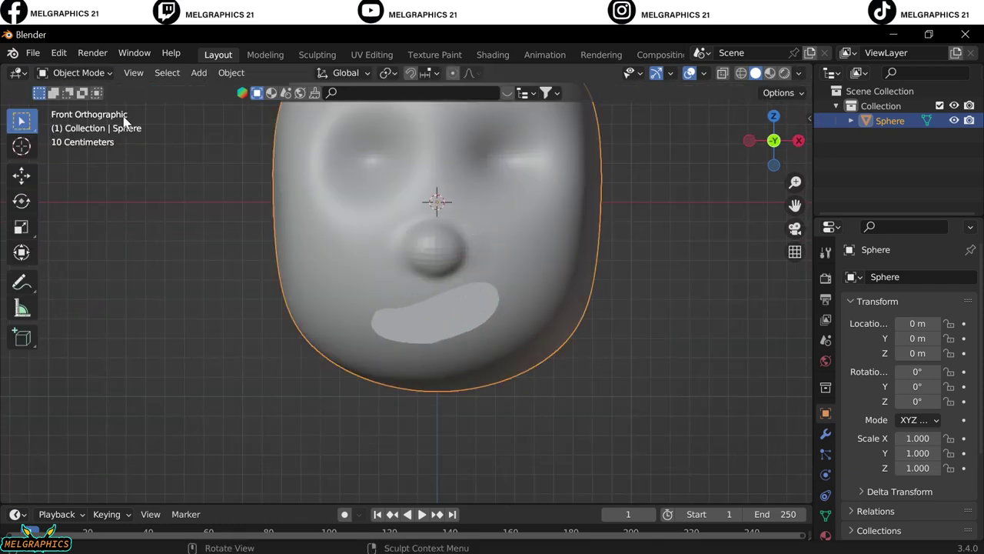
scroll(764, 210, "down", 2)
left_click(764, 211)
key("shift+a")
left_click(831, 262)
key("s")
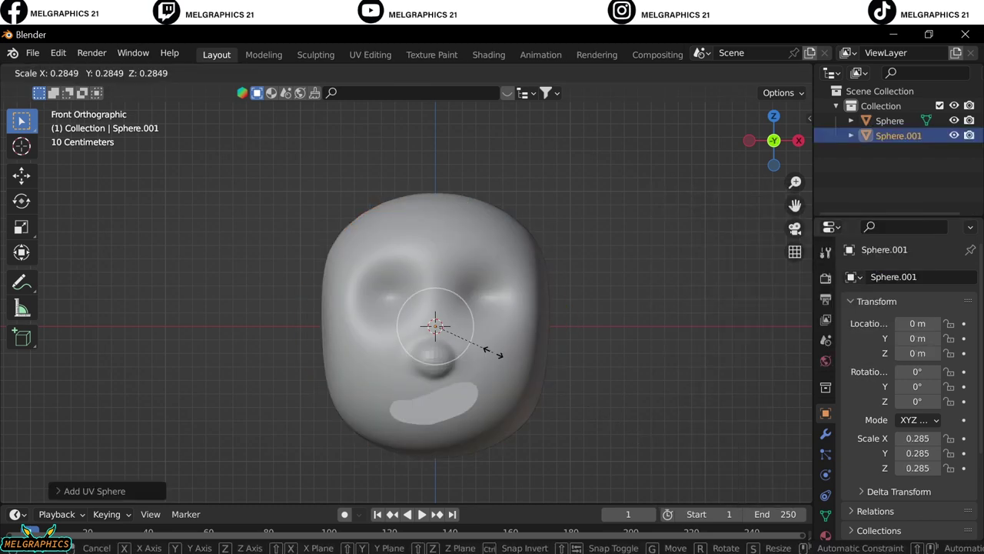
left_click(488, 347)
key("g")
key("x")
left_click(577, 362)
Sculpt the small sphere into a crescent ear with the Grab brush.
key("KP_3")
key("ctrl+Tab")
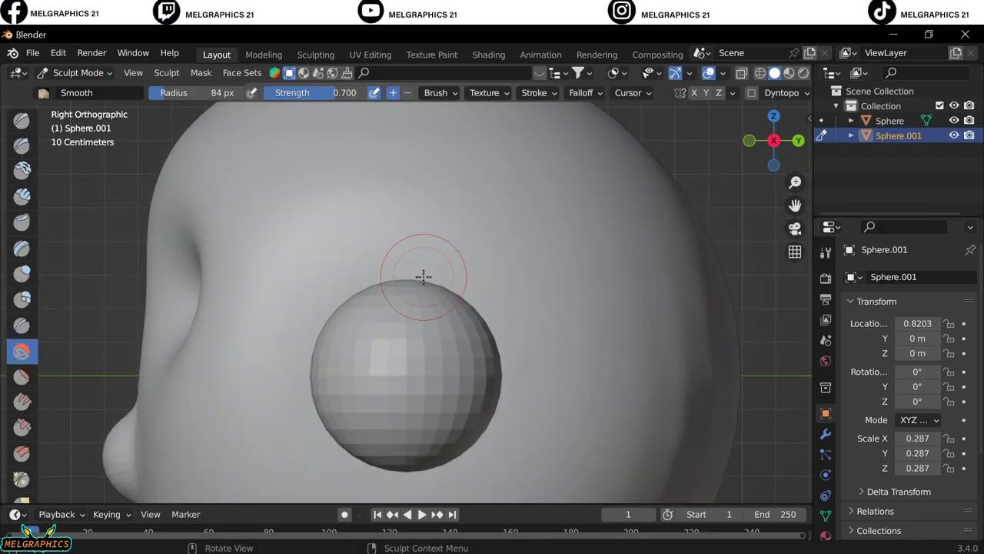
key("g")
scroll(370, 391, "down", 1)
mouse_move(369, 392)
left_mouse_down()
mouse_move(519, 392)
mouse_move(476, 346)
left_mouse_up()
middle_click_drag(476, 345, 476, 323)
key("KP_1")
scroll(476, 346, "up", 4)
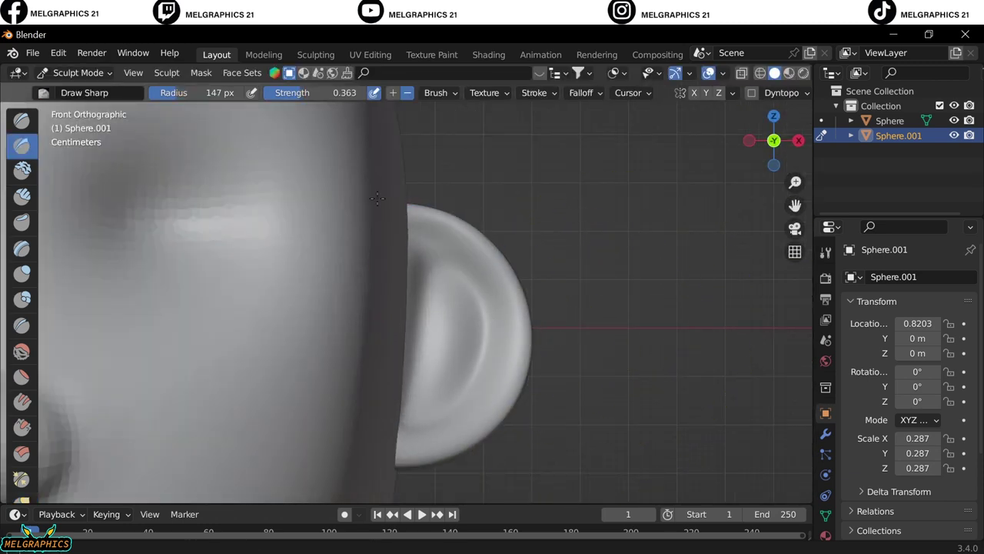
scroll(377, 198, "down", 5)
Add a Mirror modifier using the head as mirror object and apply it.
left_click(78, 72)
left_click(81, 88)
left_click(826, 433)
left_click(911, 277)
left_click(949, 378)
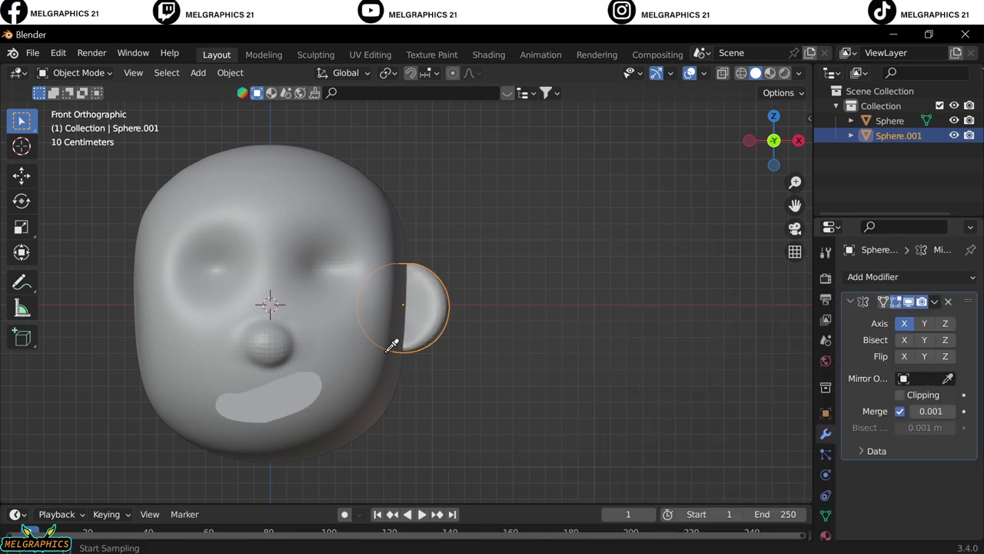
left_click(392, 345)
left_click(935, 302)
left_click(869, 317)
middle_click_drag(538, 331, 596, 358)
Add a small UV sphere and place it over the eye socket, set into the head along Y.
key("shift+a")
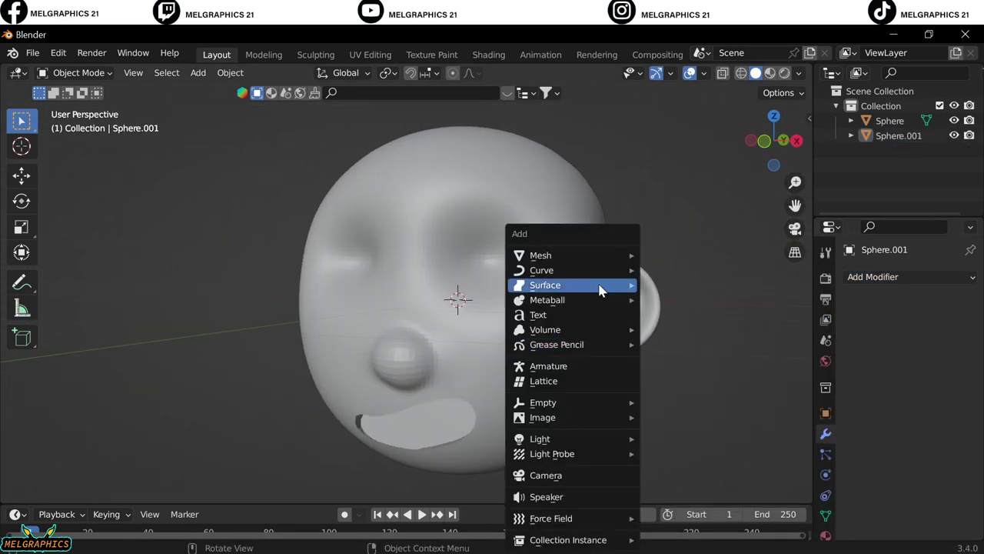
left_click(677, 302)
key("s")
key("KP_1")
key("g")
left_click(567, 277)
key("KP_3")
key("g")
key("y")
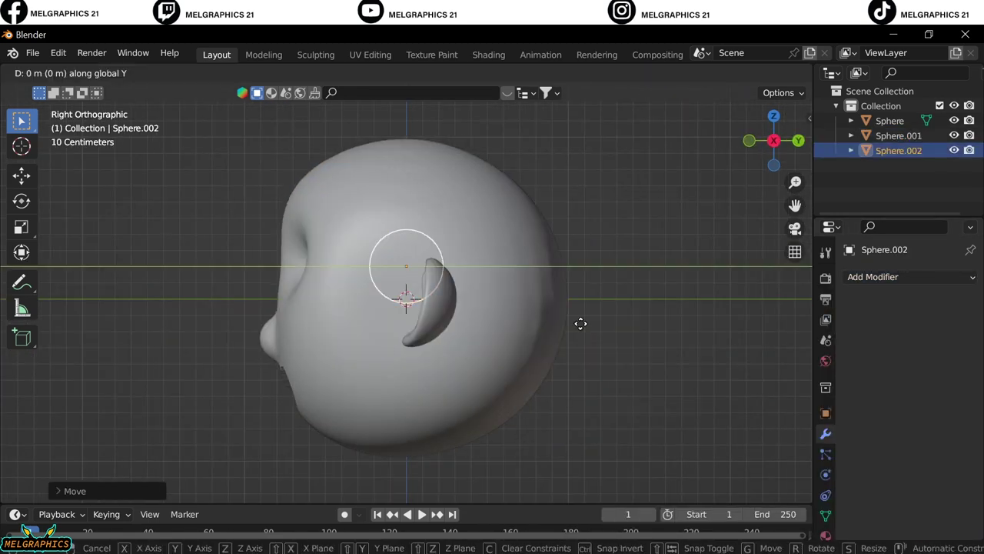
left_click(482, 328)
key("KP_1")
Refine the eye sphere's depth along Y, checking from front and side views.
scroll(438, 323, "up", 3)
key("KP_3")
scroll(513, 326, "up", 2)
key("KP_1")
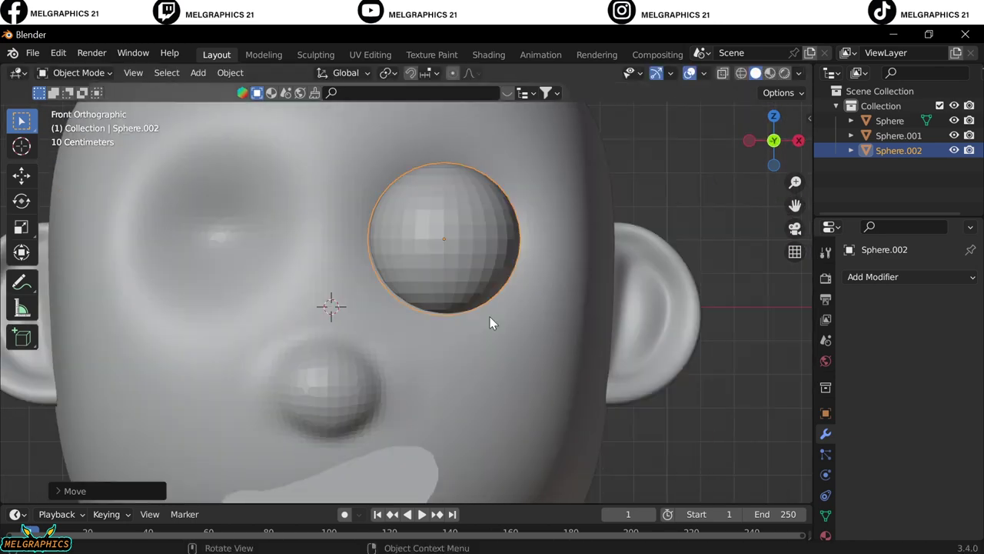
key("g")
key("y")
left_click(483, 321)
middle_click_drag(483, 320, 391, 336)
key("KP_3")
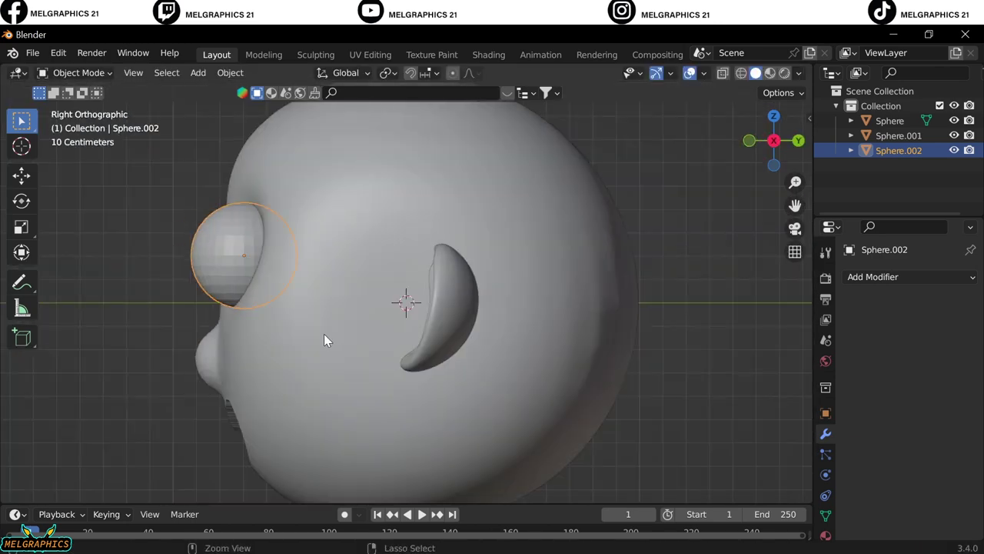
key("KP_1")
key("KP_Decimal")
In Edit Mode, delete the eye sphere's lower half to form a half-sphere eyelid.
left_click(423, 254)
left_click(77, 72)
left_click(79, 103)
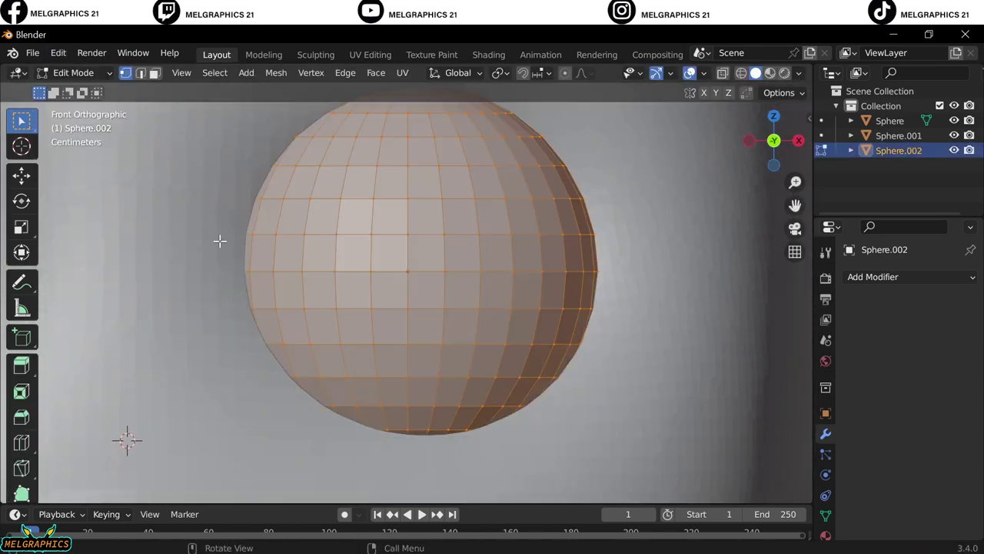
left_click_drag(223, 269, 615, 446)
key("x")
left_click(586, 364)
scroll(318, 352, "down", 5)
left_click(77, 72)
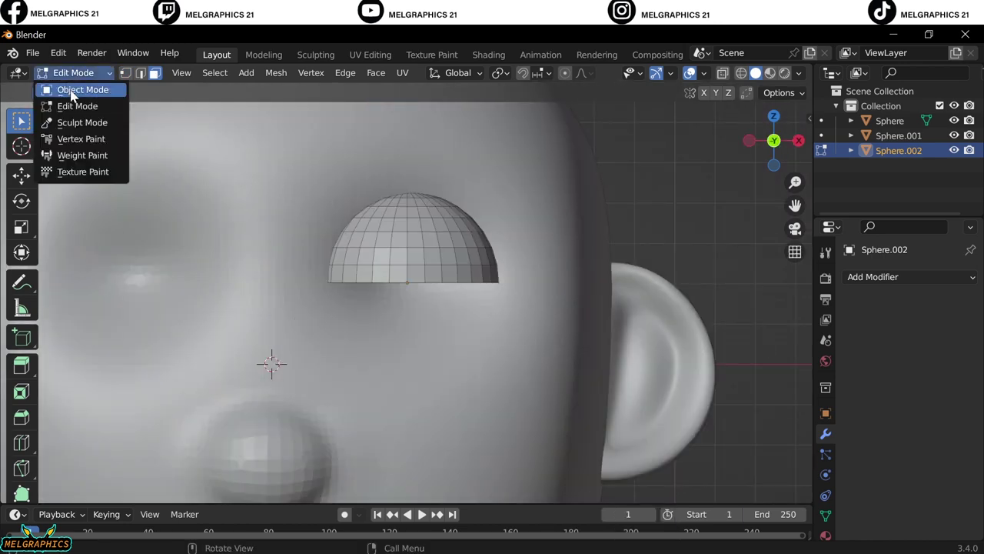
left_click(79, 103)
Add a new eyeball sphere, scale it, and set its X rotation to 90°.
left_click(472, 315)
key("s")
left_click(459, 297)
scroll(484, 288, "up", 7)
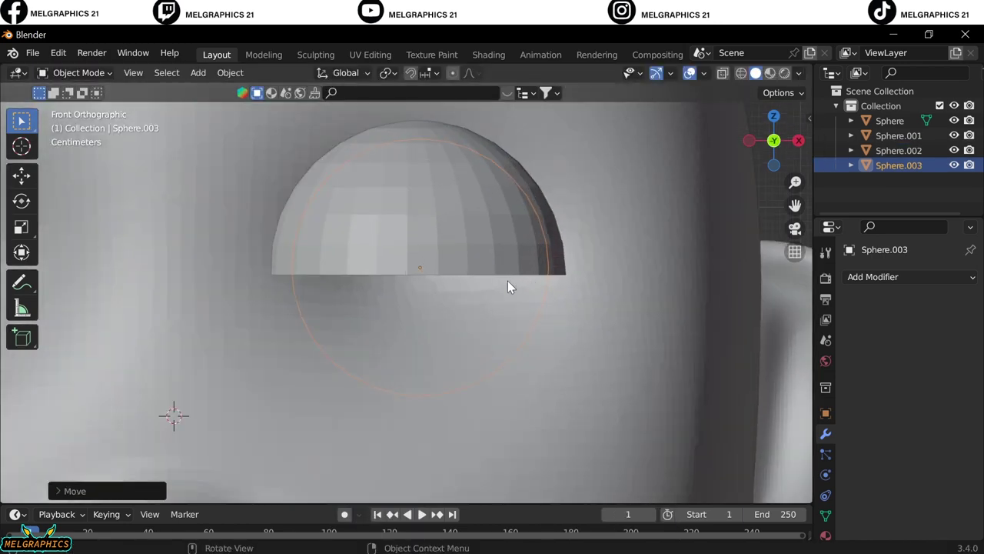
key("s")
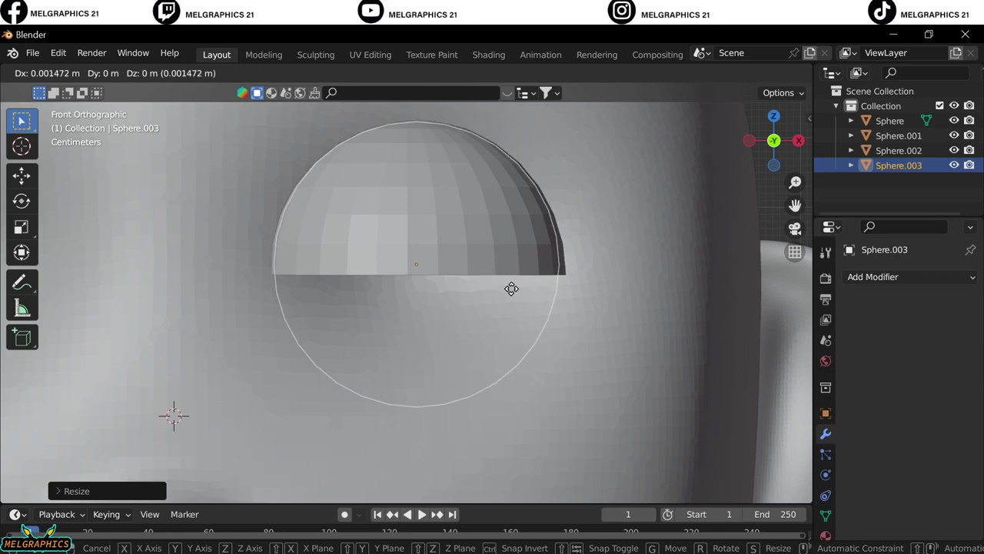
left_click(512, 288)
left_click(809, 119)
left_click_drag(706, 209, 761, 209)
Slide the eyeball along Y under the eyelid and shrink it slightly.
key("KP_3")
key("g")
key("y")
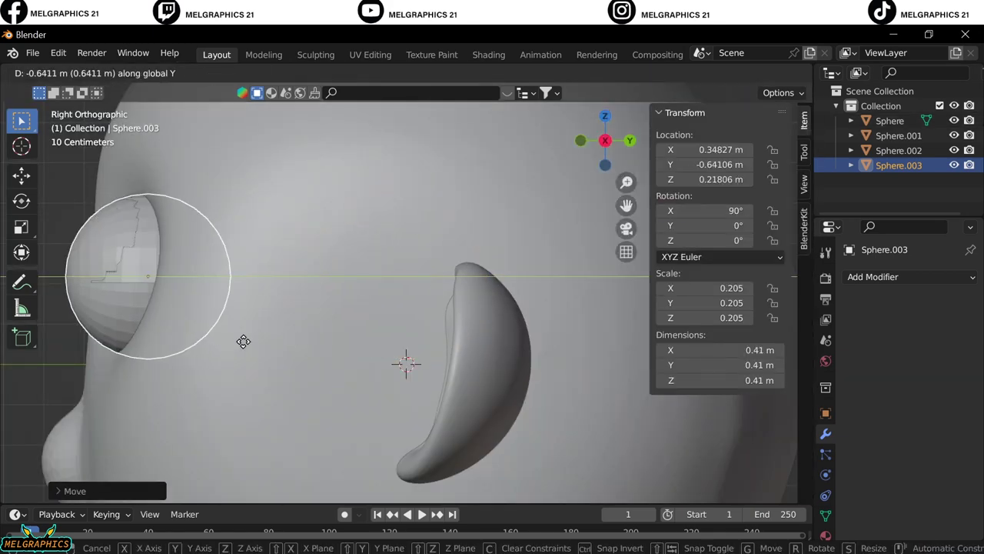
key("KP_1")
scroll(362, 254, "up", 2)
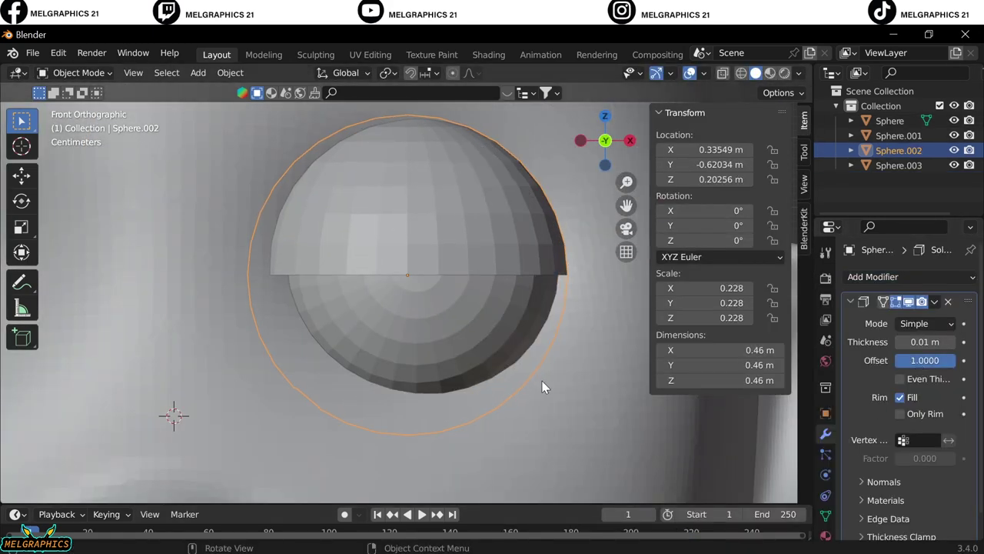
key("KP_3")
key("g")
key("y")
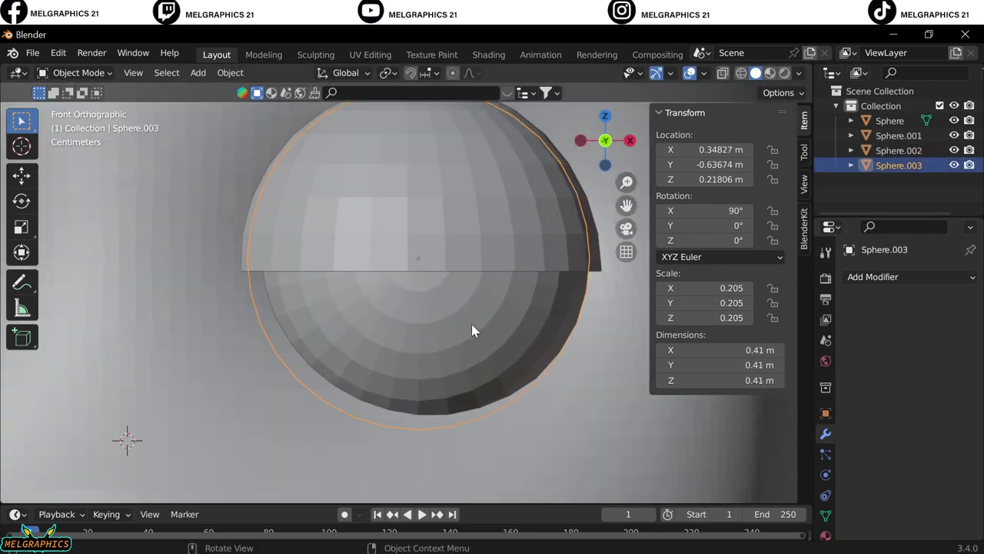
key("s")
left_click(469, 329)
key("g")
key("y")
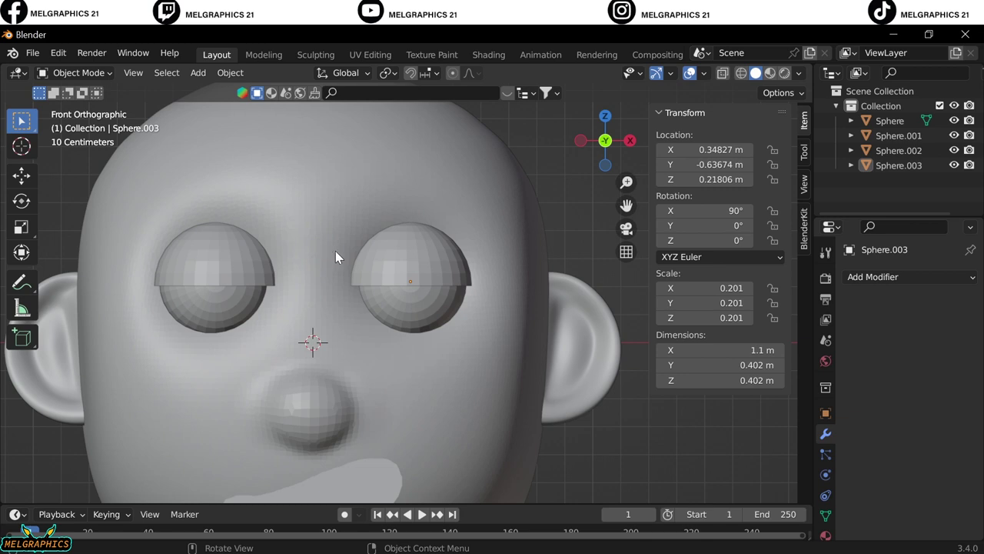
key("shift+a")
Add a cylinder, scale it down and lower it to mouth height below the nose.
left_click(413, 329)
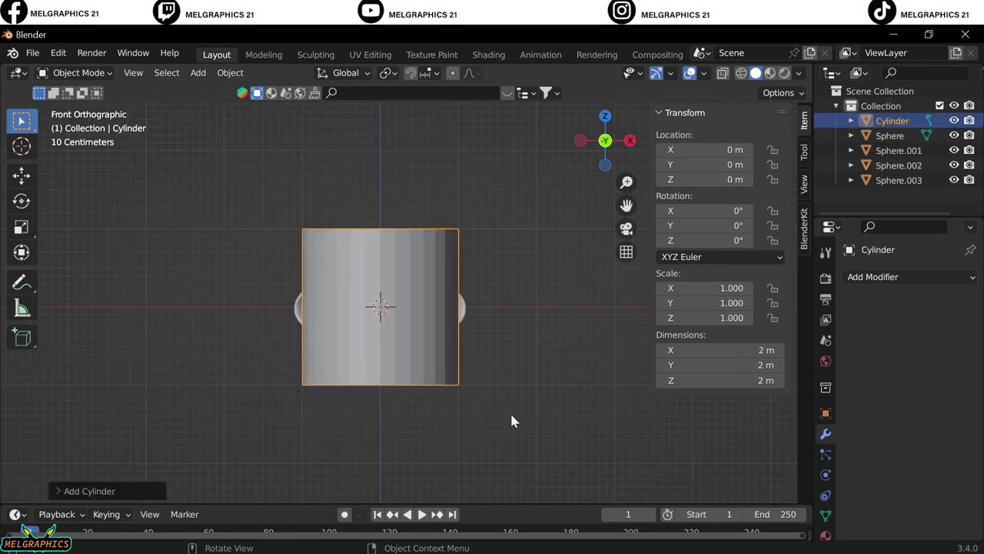
key("s")
left_click(525, 443)
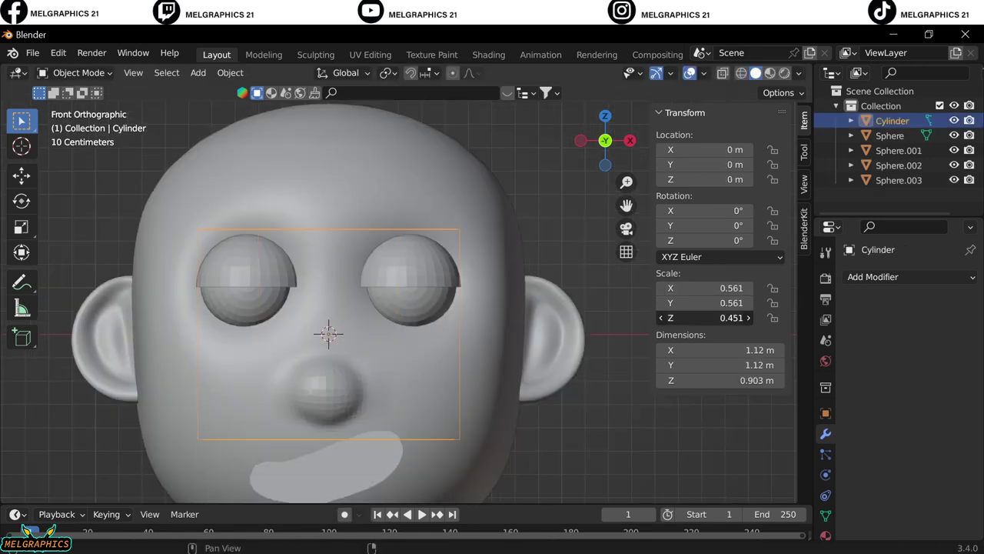
key("s")
left_click(472, 392)
key("g")
key("z")
left_click(433, 484)
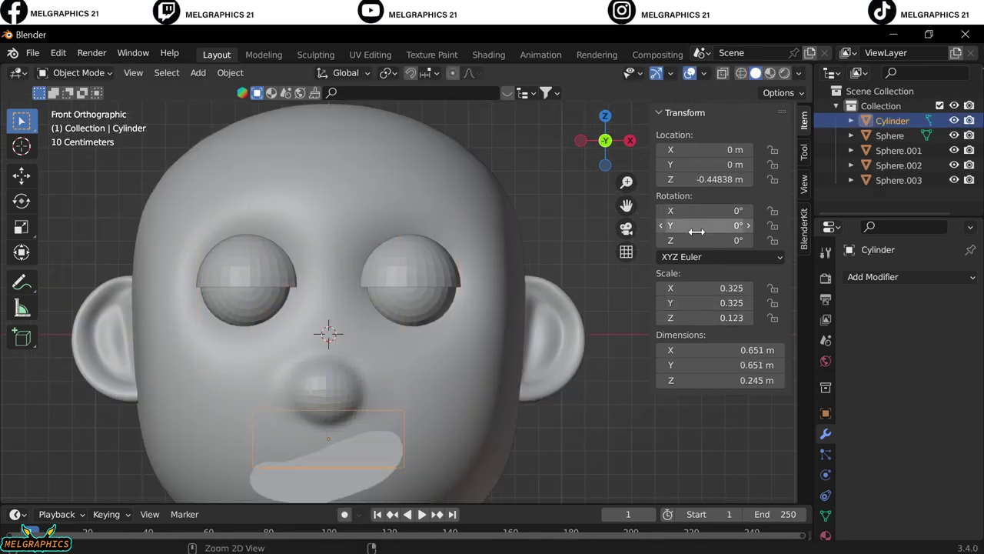
Shift the cylinder along X and resize and tilt it slightly to fit the mouth.
key("g")
key("x")
left_click(416, 461)
key("s")
left_click(414, 460)
key("g")
key("z")
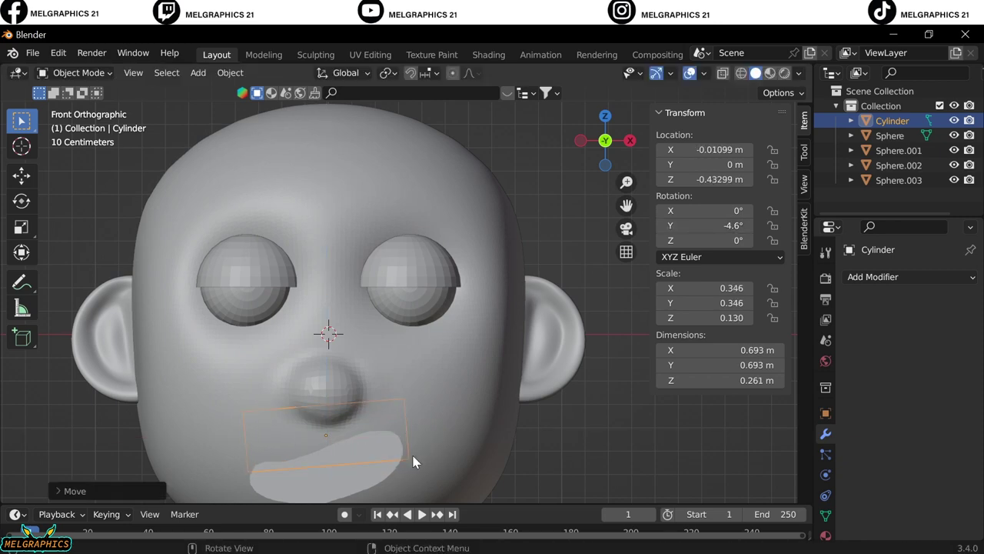
In side view, flatten the cylinder along Y and push it toward the front of the face.
key("KP_3")
key("s")
key("y")
left_click(462, 369)
key("g")
key("y")
left_click(417, 413)
Widen the mouth cutter along X, lower it slightly, and begin adding a new mesh.
middle_click_drag(303, 418, 500, 413)
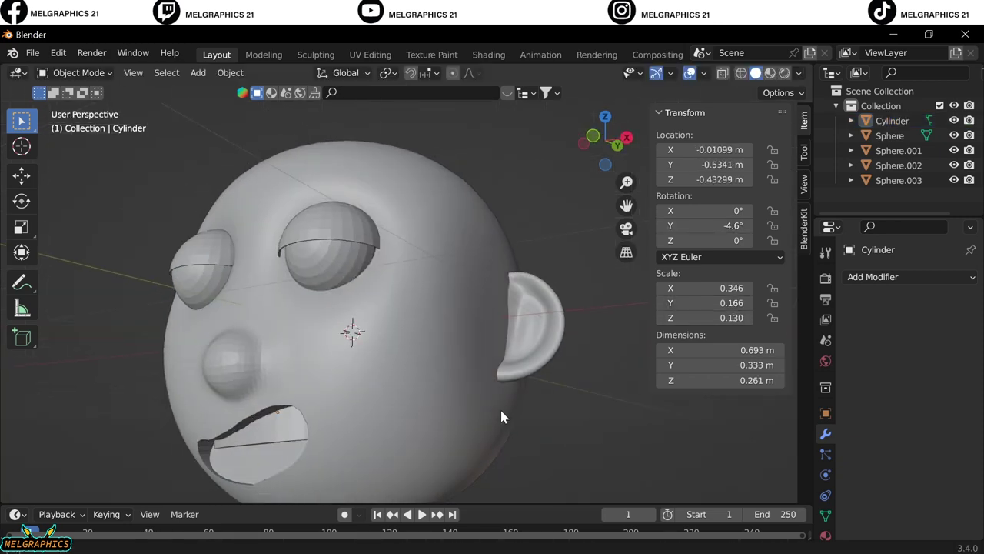
key("KP_1")
middle_click_drag(462, 354, 462, 323, "shift")
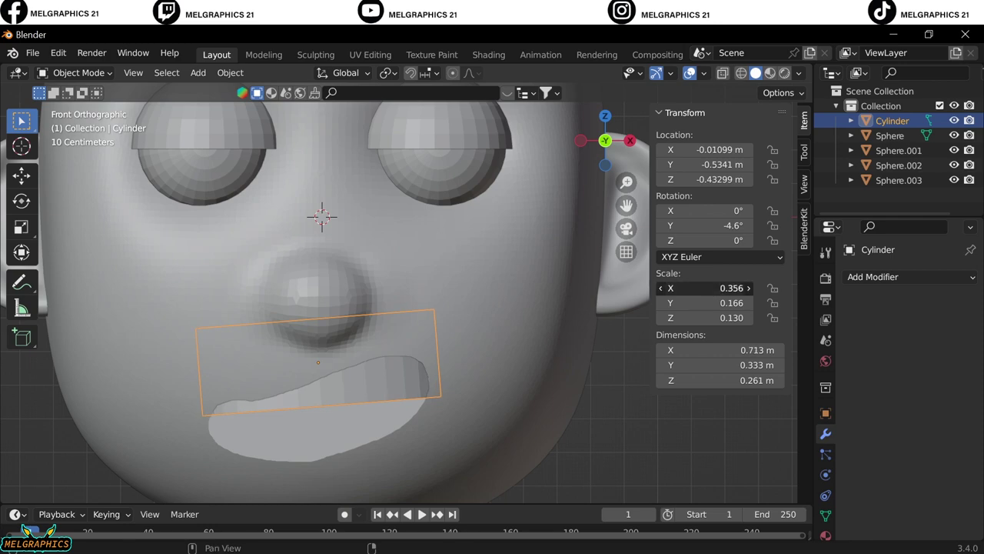
left_click_drag(704, 288, 739, 288)
left_click(413, 406)
left_click(399, 384)
middle_click_drag(384, 369, 440, 343)
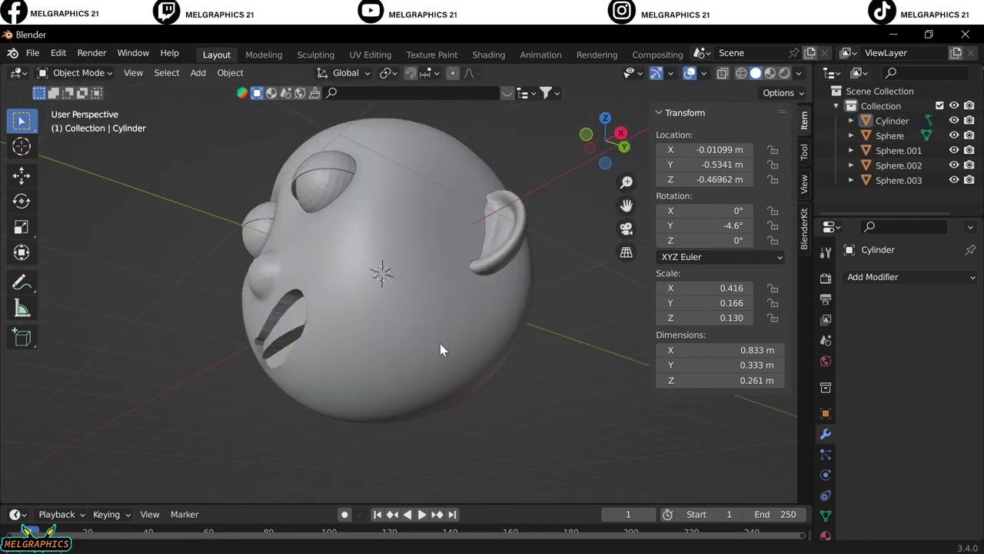
key("KP_1")
scroll(375, 415, "down", 3)
key("shift+a")
Add a cube and set its Z scale to 0.04 to make a thin bar.
left_click(532, 270)
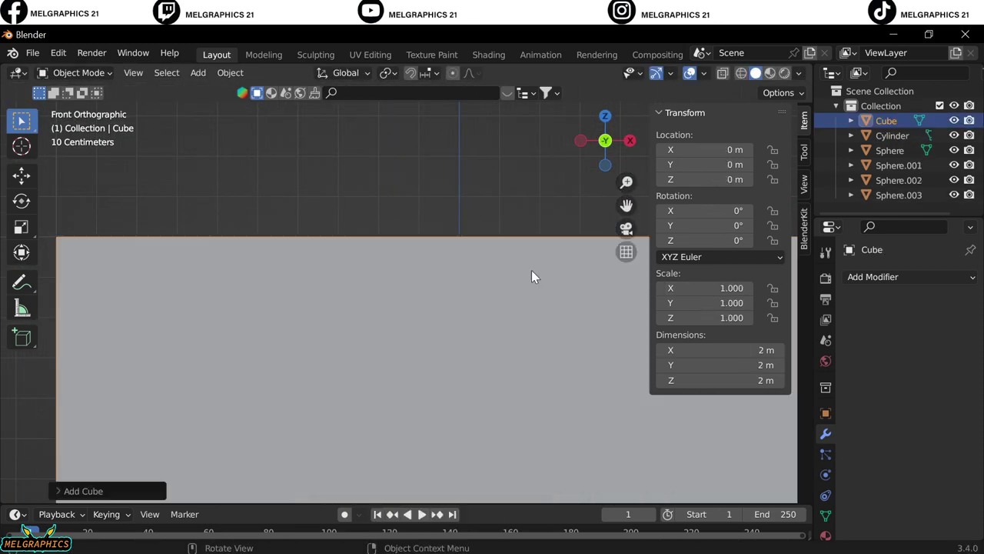
scroll(531, 270, "down", 5)
double_click(704, 318)
type("0.12")
key("Return")
left_click_drag(704, 317, 688, 318)
Move the bar forward and up to forehead height, then shorten it along its length.
key("KP_3")
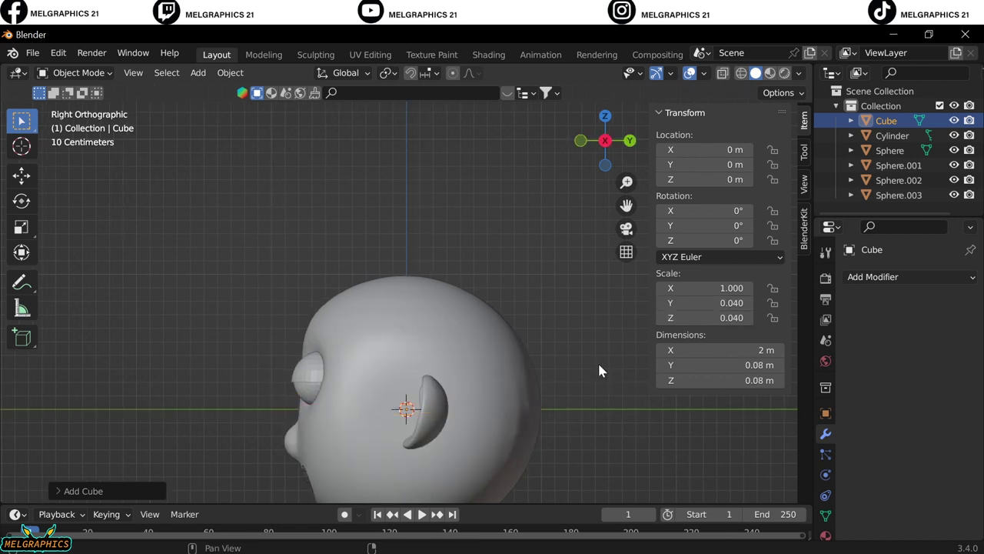
key("g")
key("y")
left_click(468, 374)
key("g")
key("z")
left_click(479, 292)
key("KP_1")
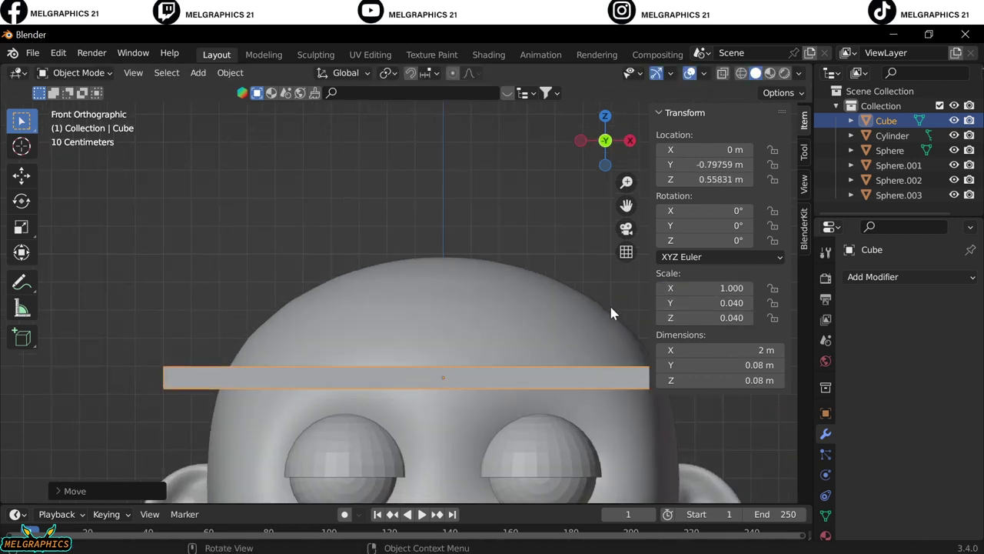
left_click_drag(704, 288, 661, 287)
Scale the bar down, set it against the forehead above one eye, and tilt it a few degrees.
key("g")
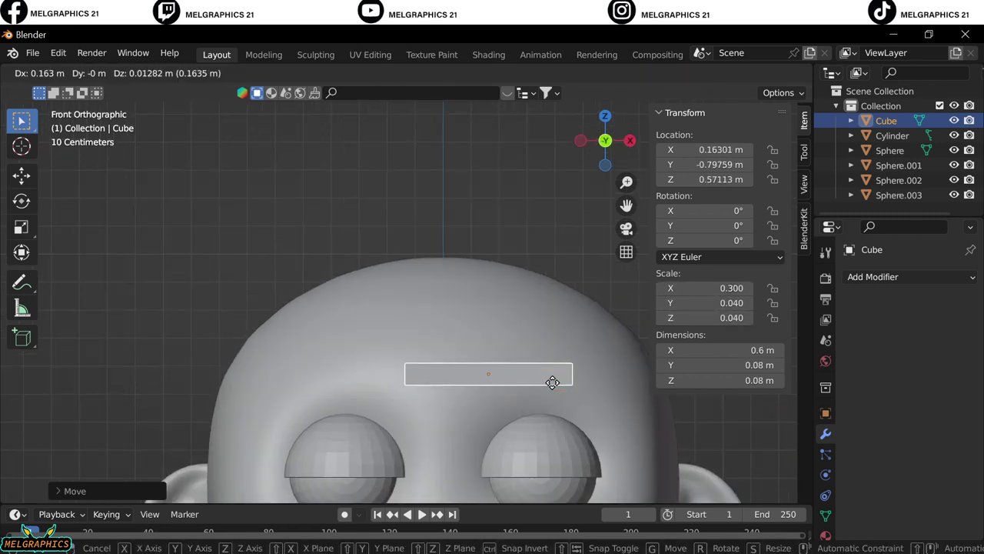
left_click(551, 380)
key("s")
left_click(585, 407)
middle_click_drag(585, 408, 568, 411)
key("KP_3")
key("g")
key("y")
left_click(187, 378)
middle_click_drag(192, 379, 209, 379)
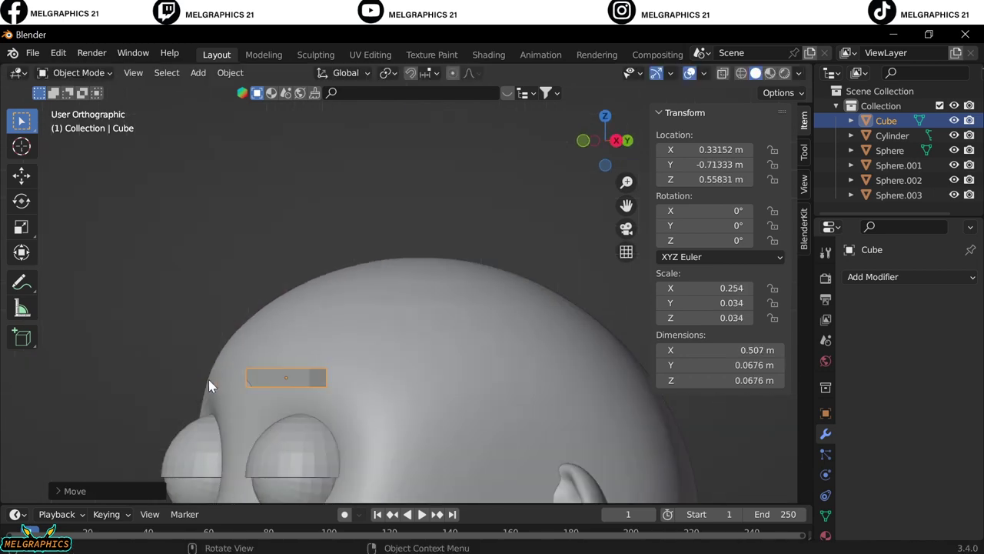
key("KP_1")
left_click_drag(716, 240, 738, 240)
In Edit Mode, add loop cuts across the bar and rotate its end faces.
key("Tab")
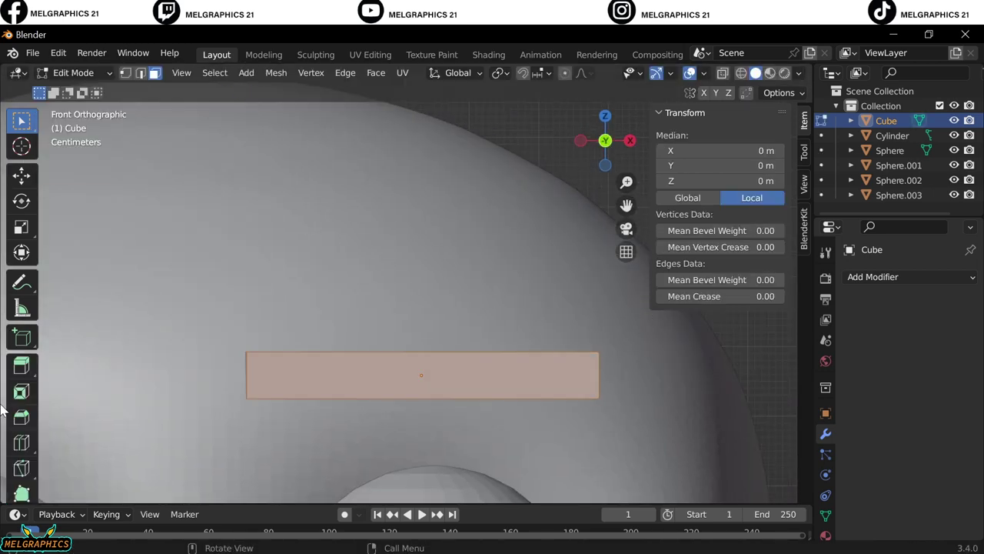
left_click(361, 381)
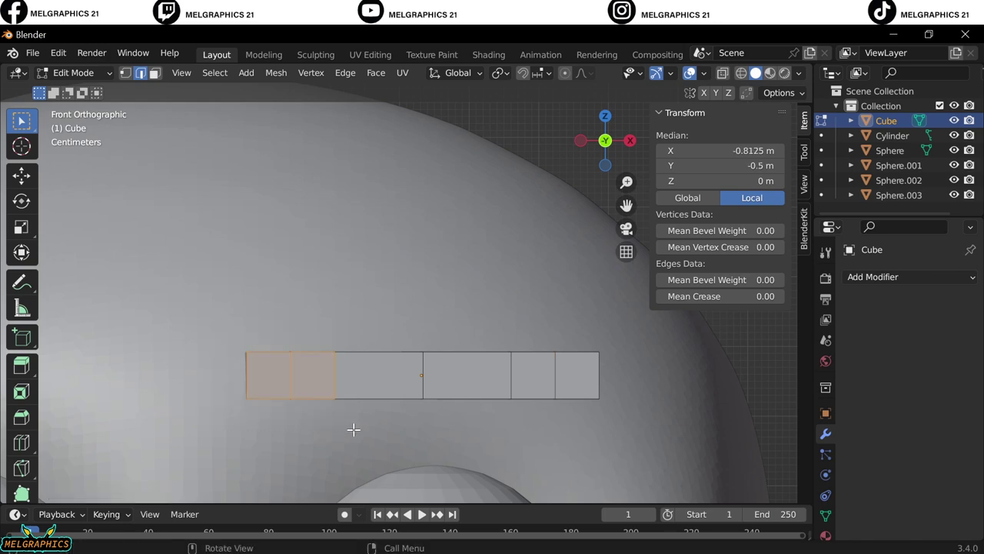
key("r")
left_click(348, 406)
left_click(610, 415)
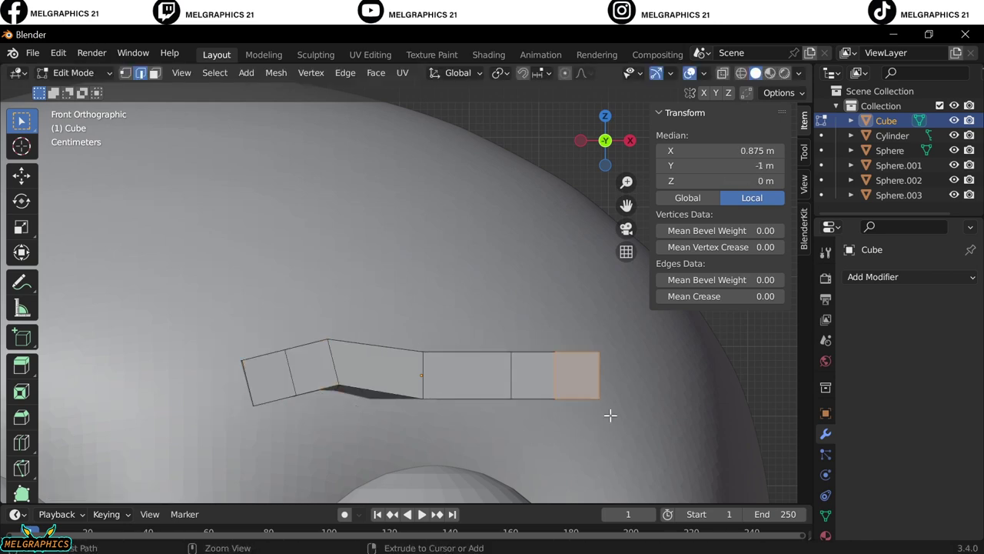
With X-ray on, rotate the left and right end faces to kink the eyebrow, then exit Edit Mode.
left_click(741, 72)
left_click_drag(237, 345, 298, 372)
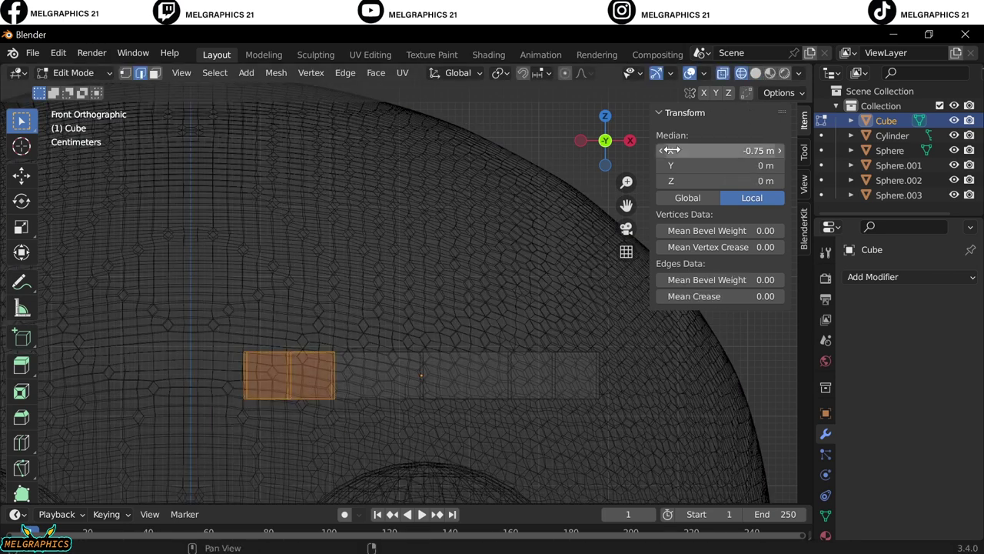
key("r")
left_click(528, 341)
key("r")
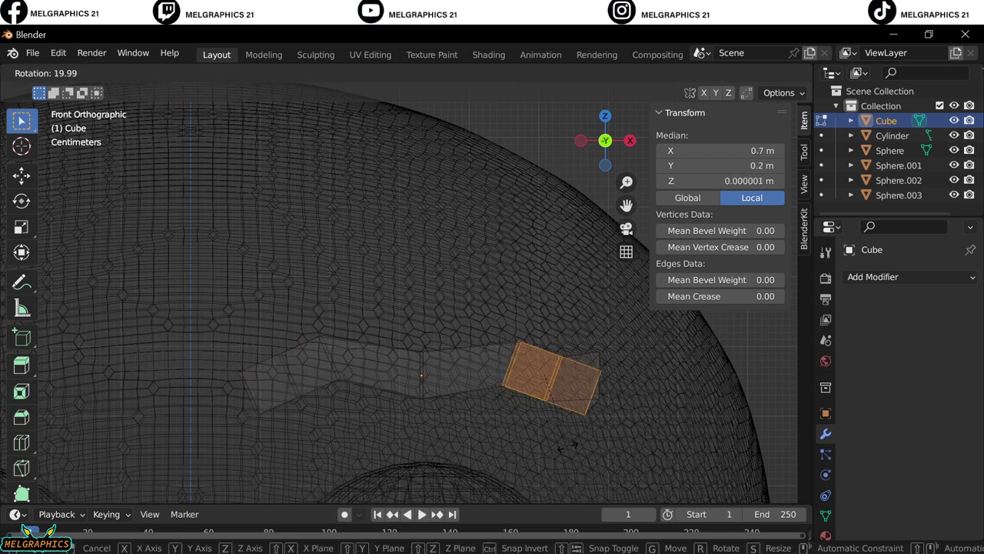
left_click(567, 445)
key("shift+z")
middle_click_drag(513, 296, 475, 378)
key("KP_1")
key("Tab")
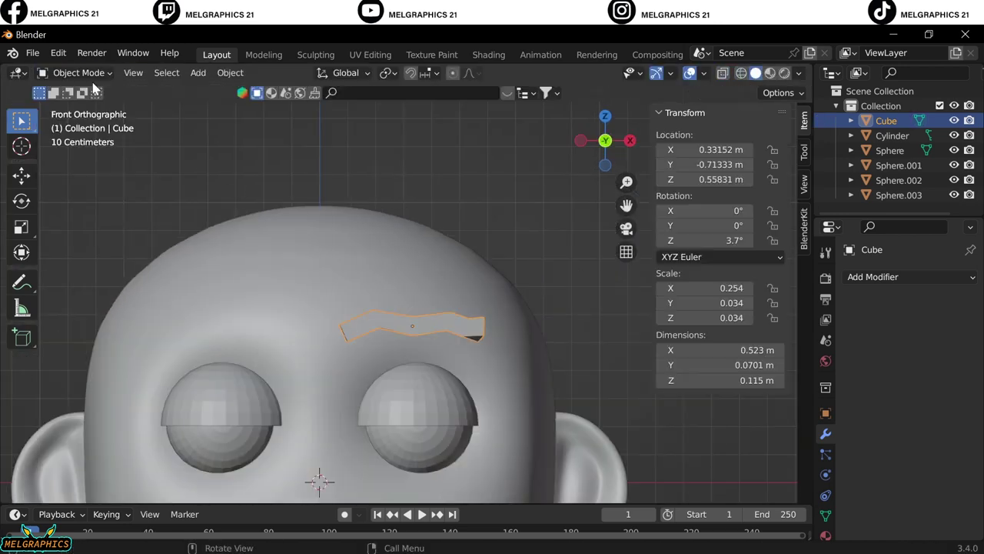
Rotate the eyebrow slightly, duplicate it, and place the copy over the other eye tilted oppositely.
key("r")
left_click(462, 346)
right_click(461, 345)
left_click(395, 380)
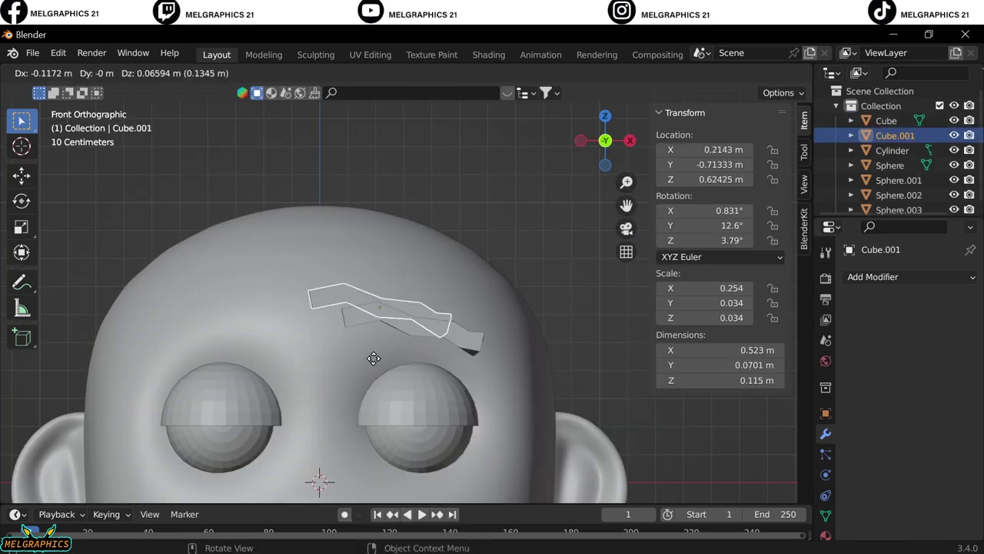
left_click(254, 336)
left_click_drag(719, 226, 676, 225)
key("g")
key("x")
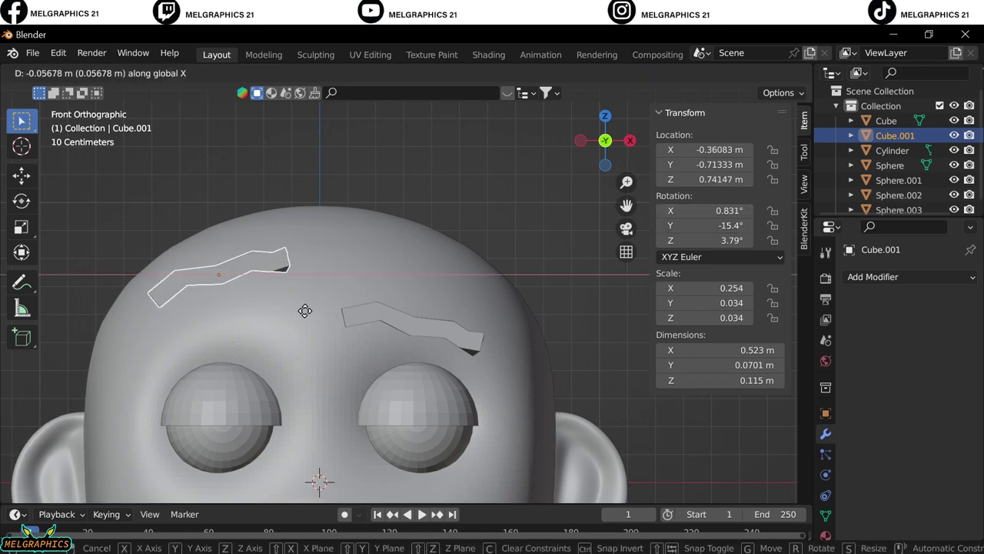
left_click(339, 323)
Adjust the copied eyebrow's depth from the side view, undoing a rotation change.
middle_click_drag(338, 323, 404, 314)
key("KP_3")
key("ctrl+KP_3")
key("g")
key("y")
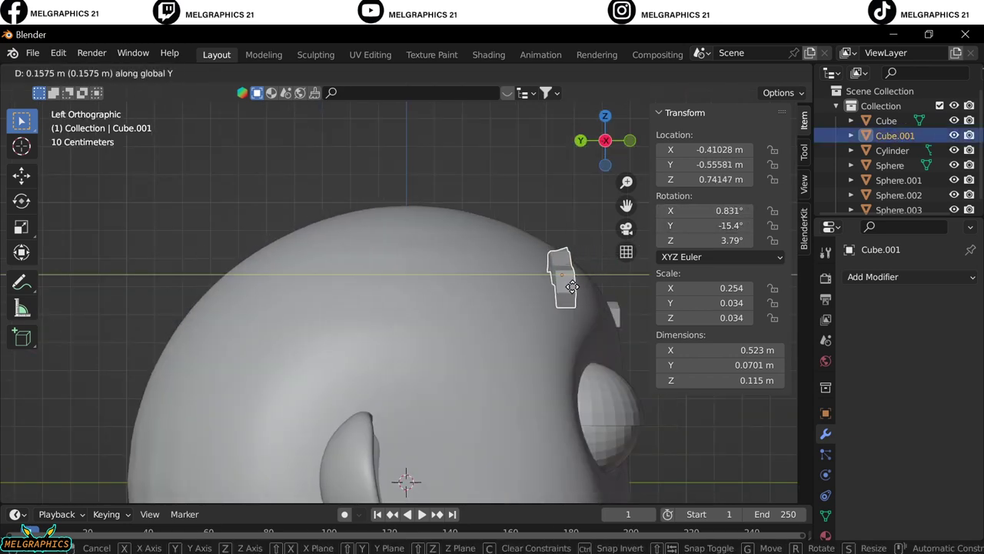
left_click(559, 264)
middle_click_drag(560, 264, 629, 264)
left_click_drag(719, 210, 677, 210)
key("ctrl+z")
key("ctrl+z")
Remove the duplicate eyebrow, keeping only the original.
key("KP_1")
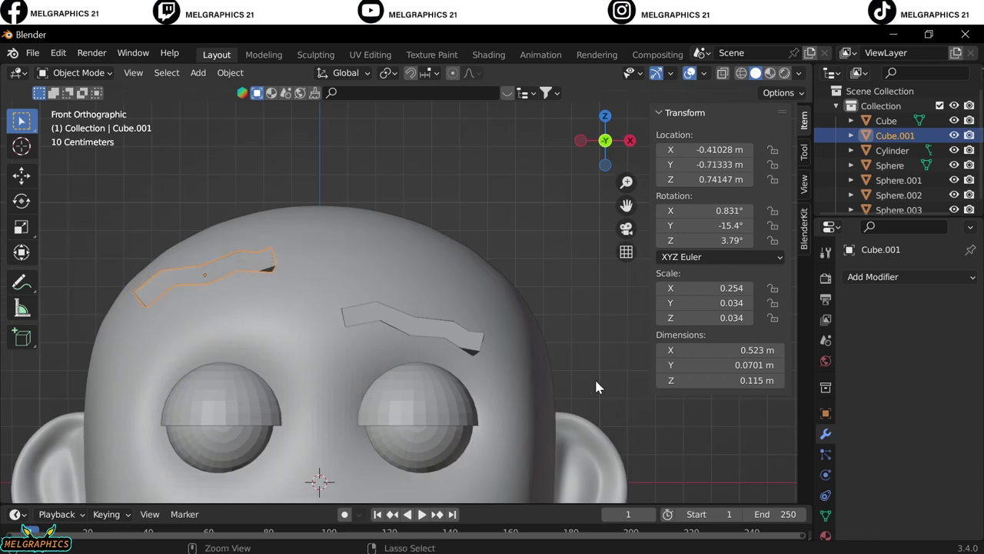
scroll(595, 377, "down", 2)
key("ctrl+z")
key("Tab")
scroll(571, 362, "up", 2)
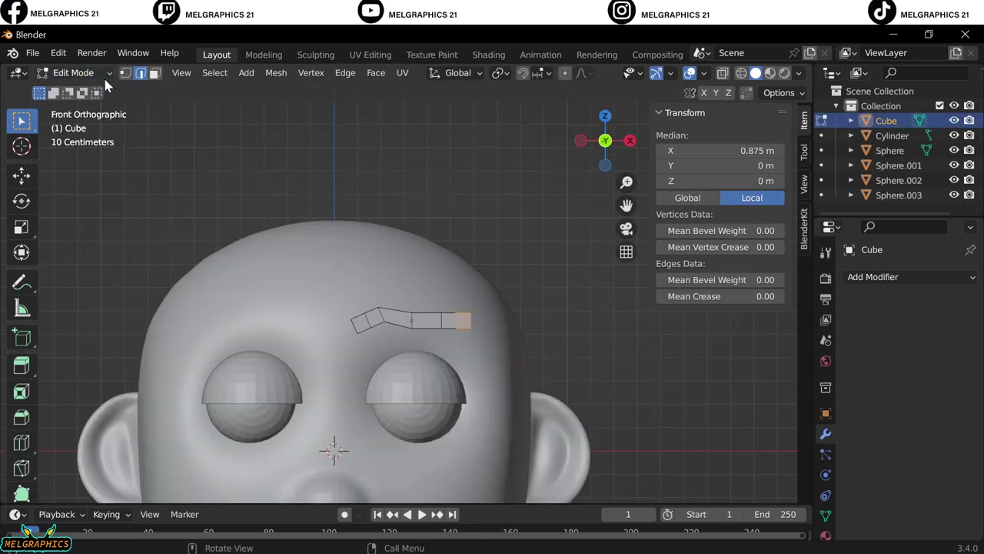
key("Tab")
Add a Mirror modifier to the eyebrow with the head Sphere as mirror object and apply it.
left_click(873, 276)
left_click(578, 408)
left_click(942, 439)
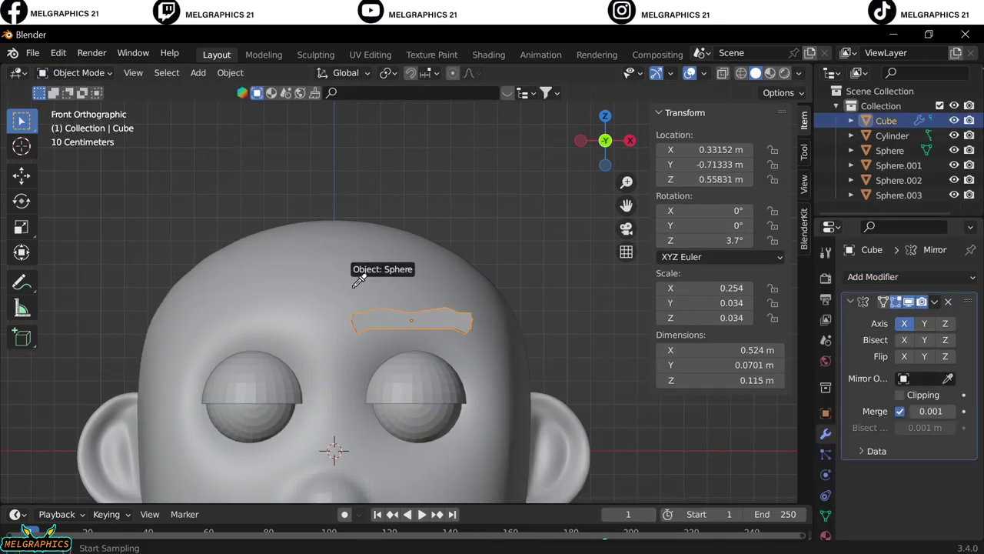
left_click(361, 283)
key("ctrl+a")
scroll(451, 327, "down", 3)
scroll(451, 327, "up", 3)
Select faces at the top of the right eyelid and separate them into a new object.
left_click(457, 241)
left_click(77, 72)
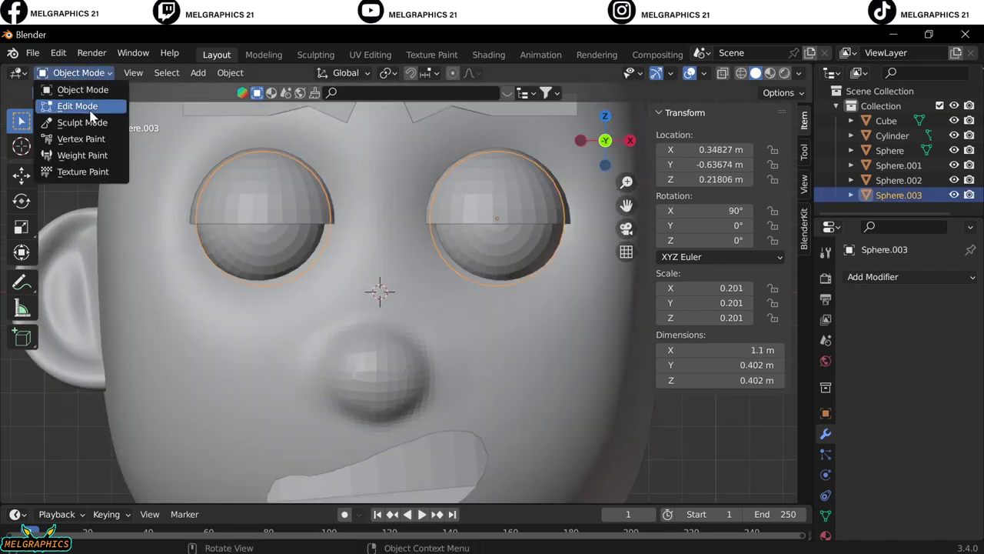
left_click(88, 103)
scroll(436, 194, "up", 3)
left_click_drag(375, 139, 418, 150)
left_click(155, 73)
scroll(153, 345, "down", 3)
right_click(78, 213)
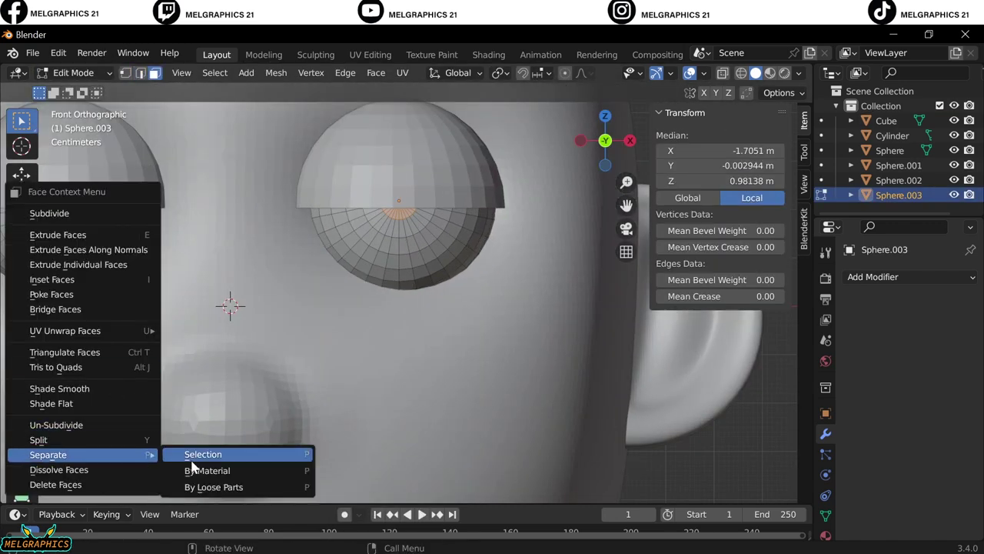
left_click(187, 453)
key("Tab")
scroll(235, 170, "down", 4)
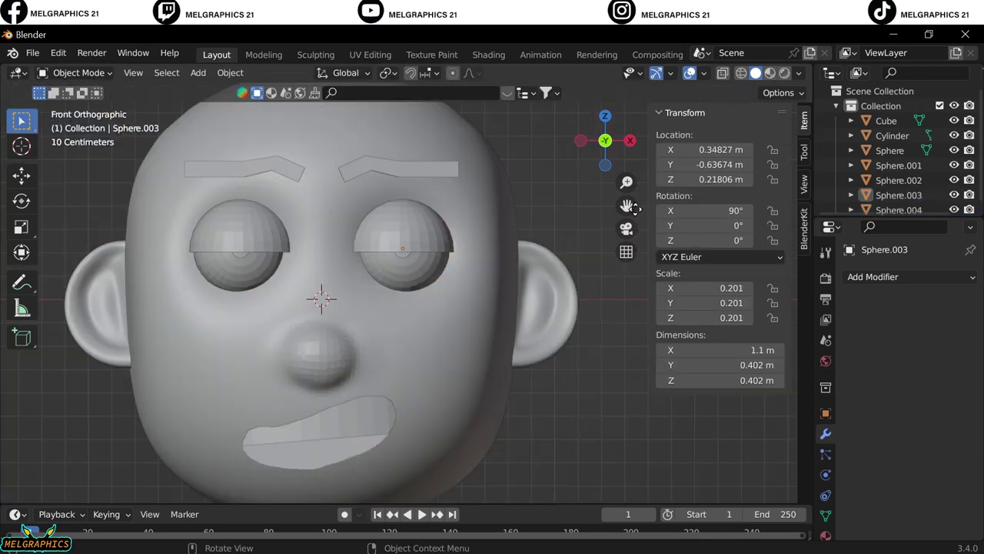
key("shift+a")
Add a torus, shrink it, raise it above the head and tilt it 12° on Y.
left_click(501, 326)
key("g")
key("z")
key("s")
left_click(621, 223)
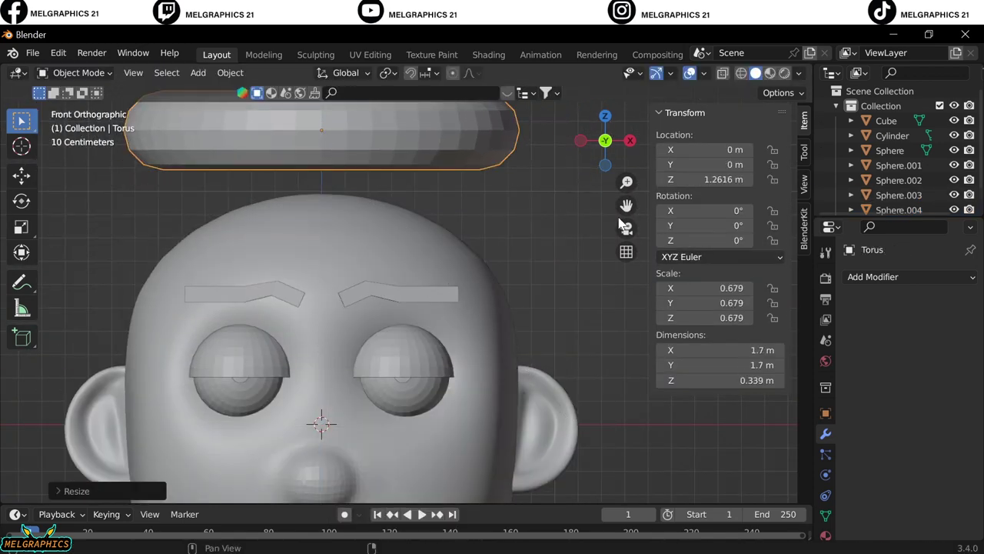
left_click_drag(621, 223, 605, 419)
left_click_drag(676, 225, 700, 224)
key("g")
left_click(472, 285)
middle_click_drag(473, 285, 351, 433)
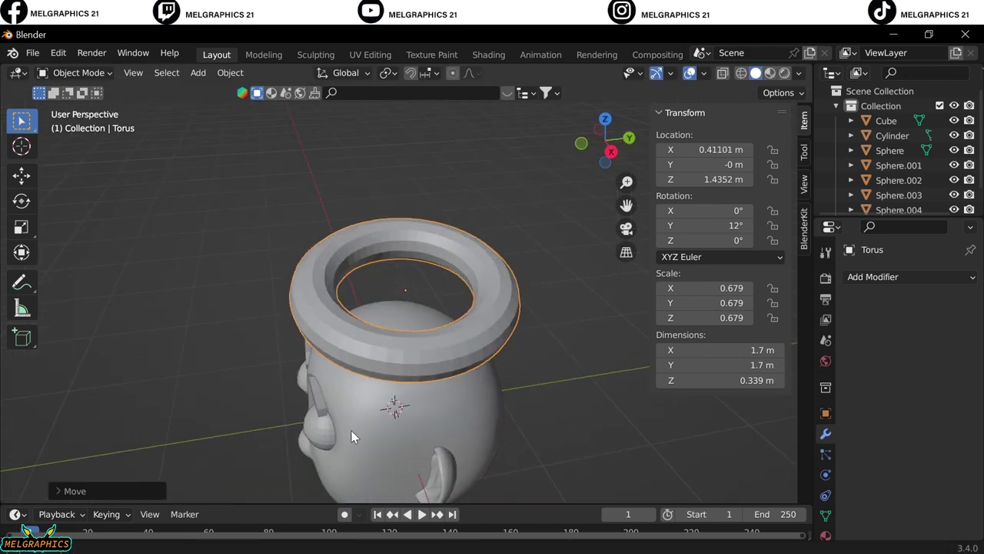
key("KP_1")
Thin the torus tube with Shrink/Fatten into a 0.113 m ring.
key("Tab")
left_click(276, 72)
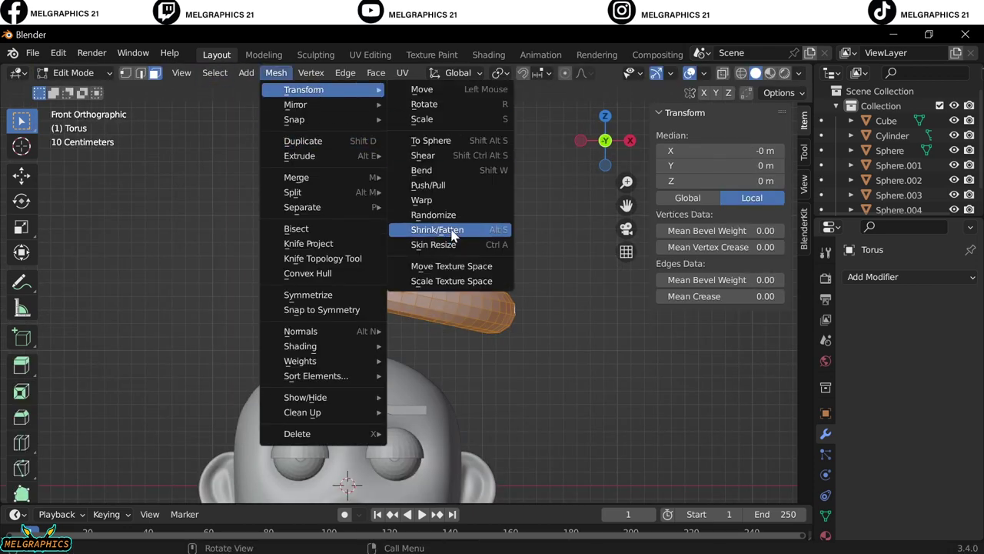
left_click(429, 233)
left_click(173, 128)
key("Tab")
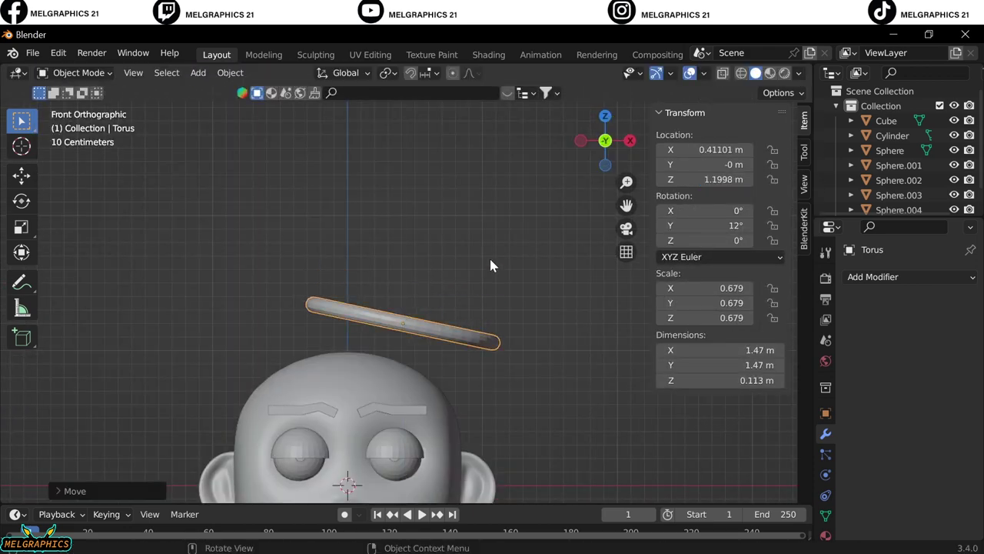
scroll(538, 231, "down", 3)
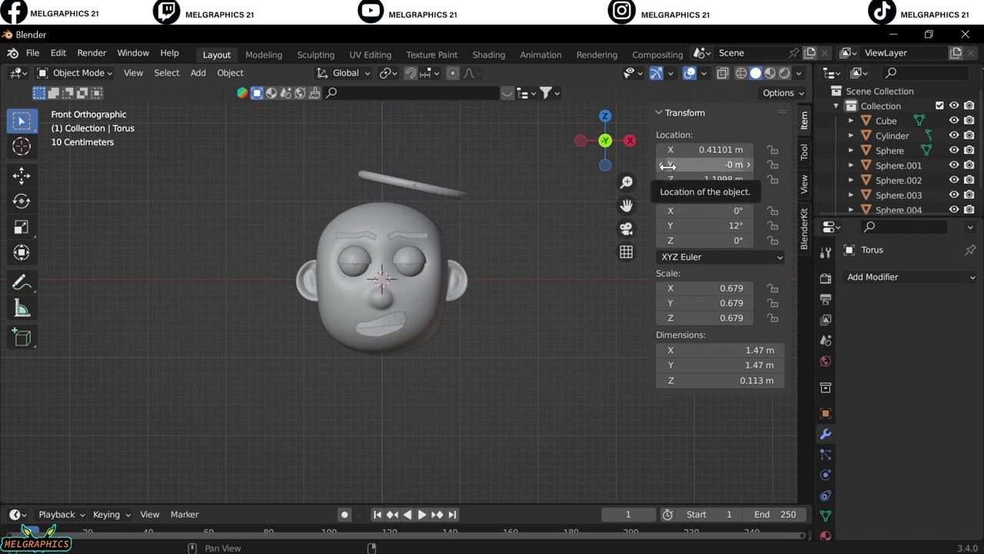
Add a cylinder, scale its width to 0.45, and place it under the head.
left_click(198, 72)
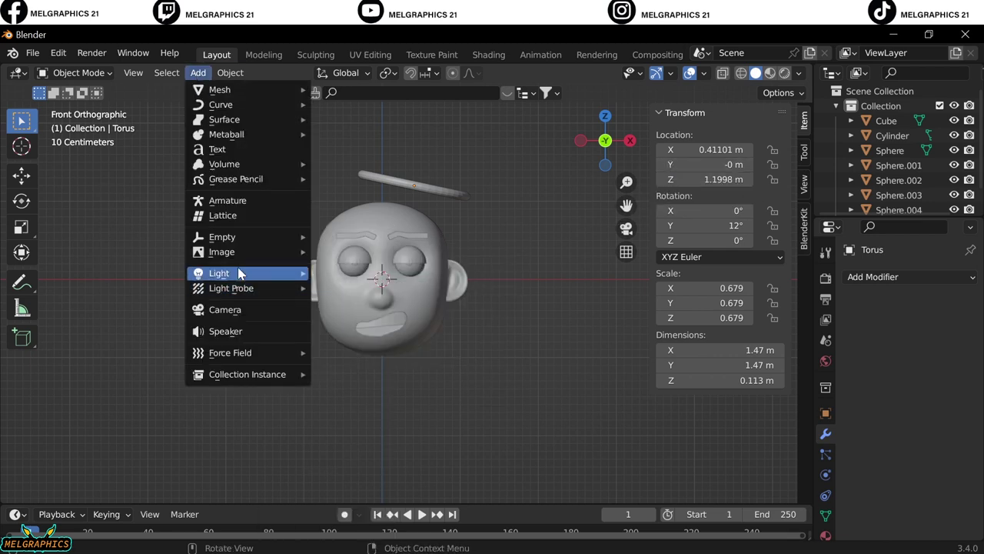
left_click(354, 162)
left_click_drag(704, 287, 669, 288)
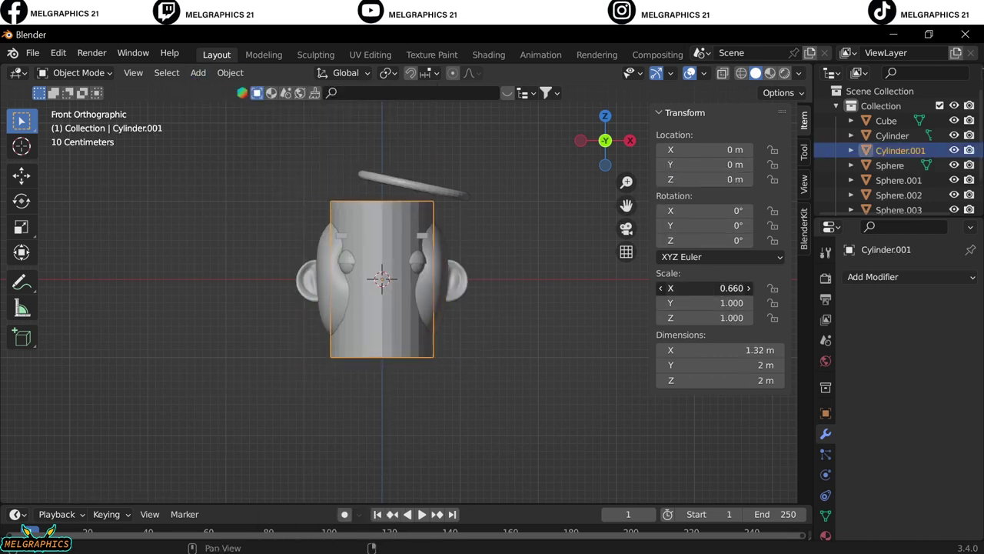
type("5")
key("Tab")
type(".45")
key("Return")
key("KP_3")
key("g")
key("z")
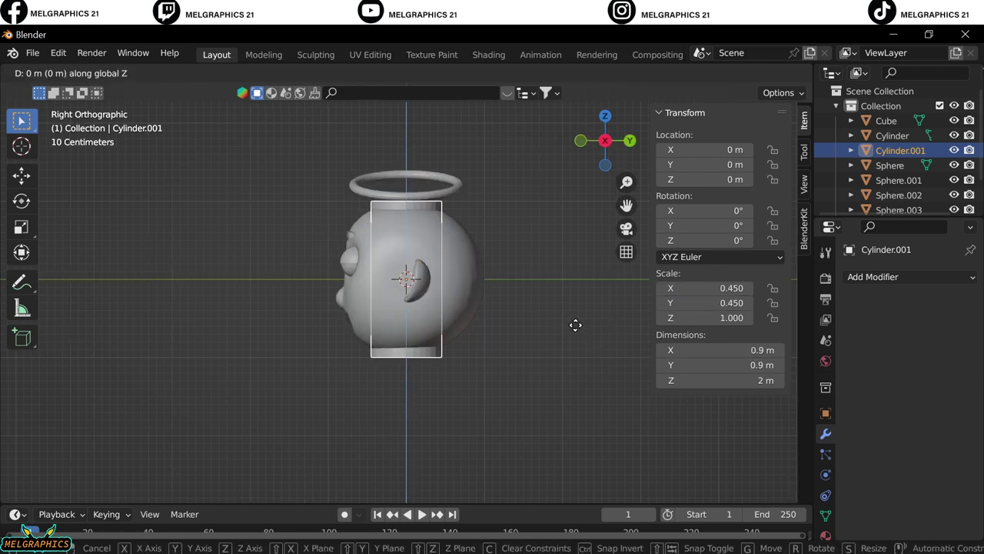
key("y")
left_click(557, 380)
key("KP_1")
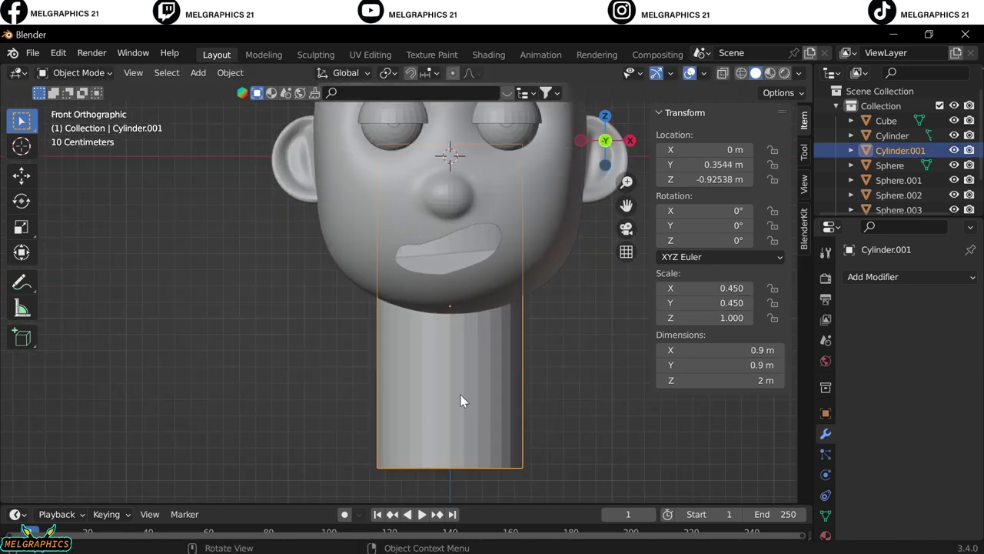
Loop-cut the cylinder and separate its lower section into its own object.
left_click(77, 72)
left_click(81, 103)
left_click(21, 443)
left_click(450, 387)
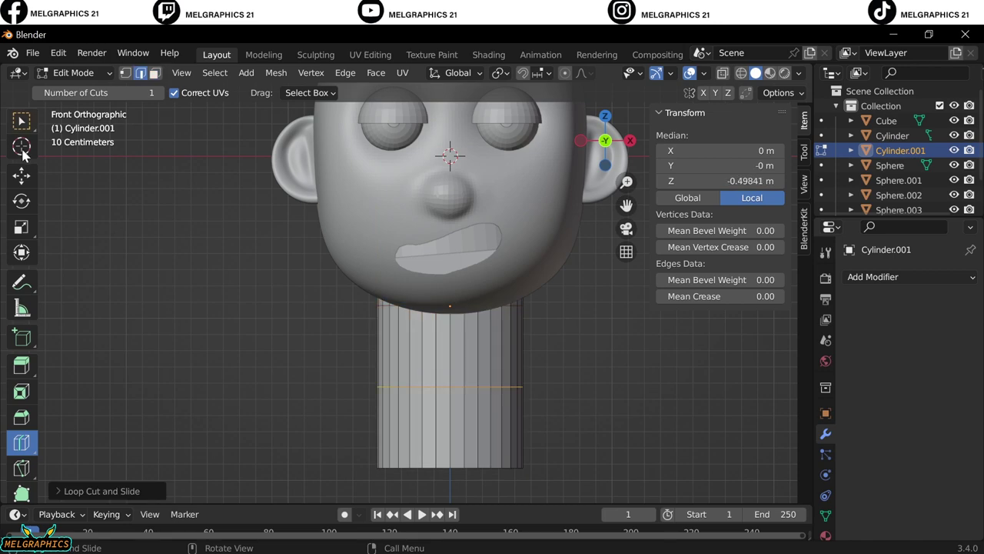
left_click(741, 74)
left_click_drag(362, 395, 630, 493)
key("p")
left_click(596, 403)
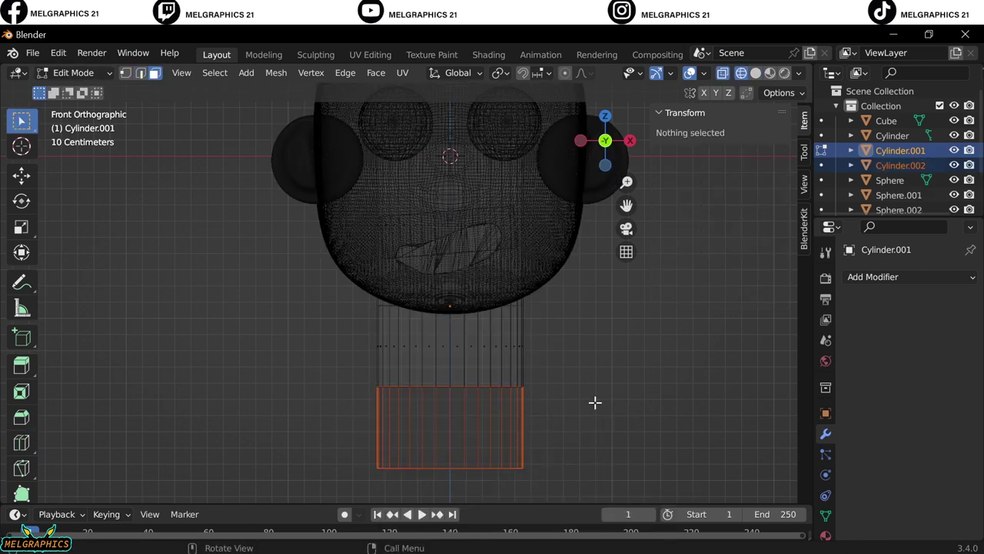
key("Tab")
left_click(756, 73)
Scale the upper cylinder thinner, move the lower section up, and delete the leftover object.
left_click(495, 362)
key("s")
left_click(500, 427)
middle_click_drag(500, 427, 479, 446)
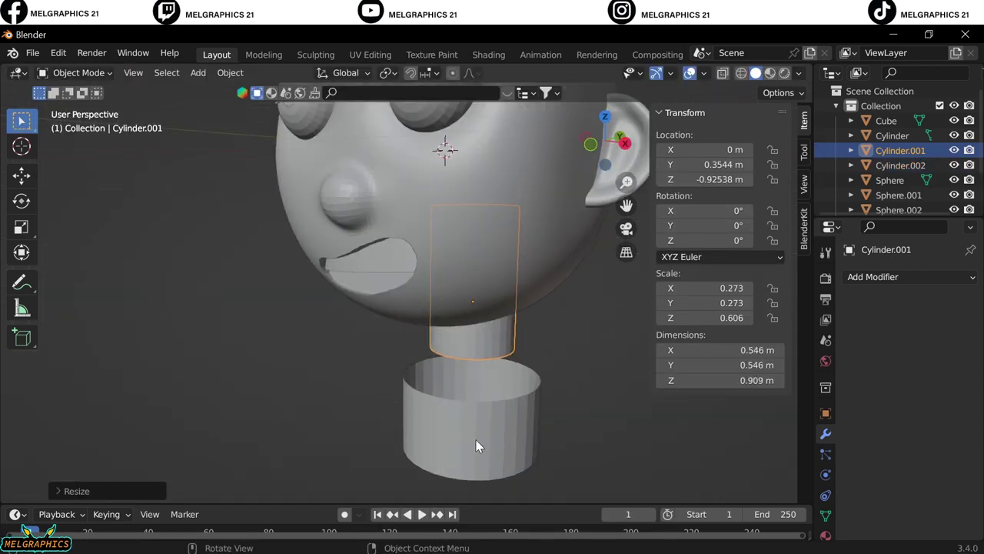
key("KP_1")
left_click(477, 450)
key("g")
left_click(479, 407)
key("Delete")
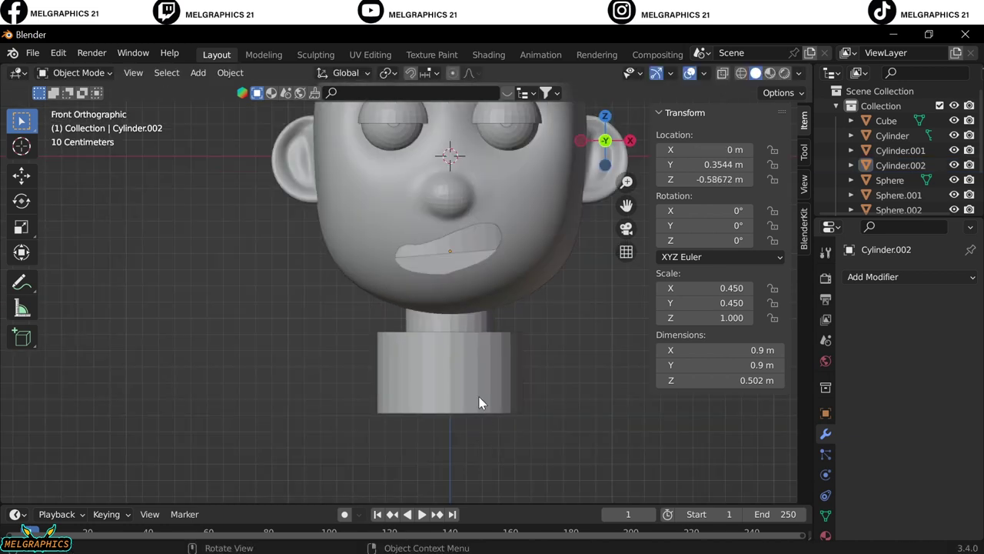
middle_click_drag(479, 402, 490, 355)
Add a new cylinder and set its X and Y scale to 0.530.
key("KP_1")
key("shift+a")
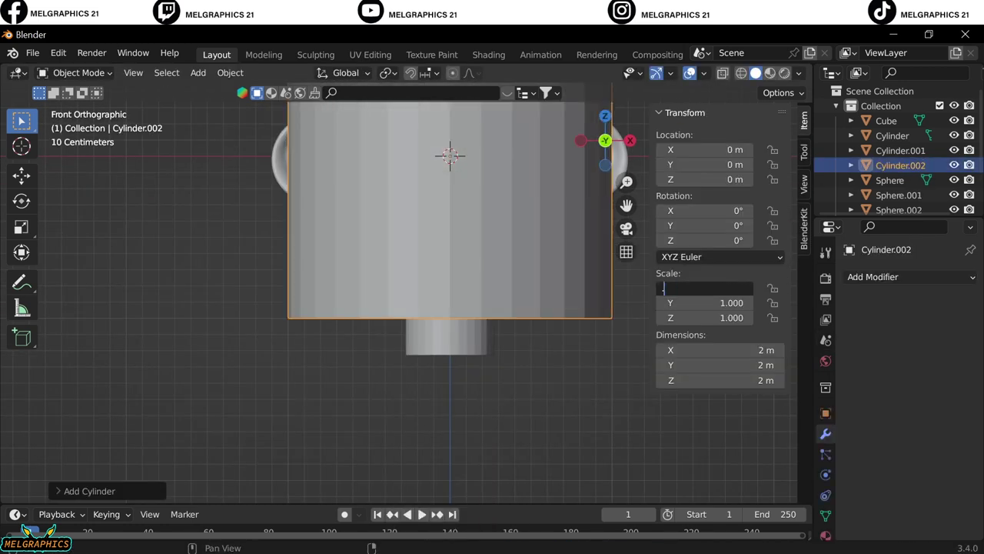
left_click_drag(726, 289, 726, 303)
key("Tab")
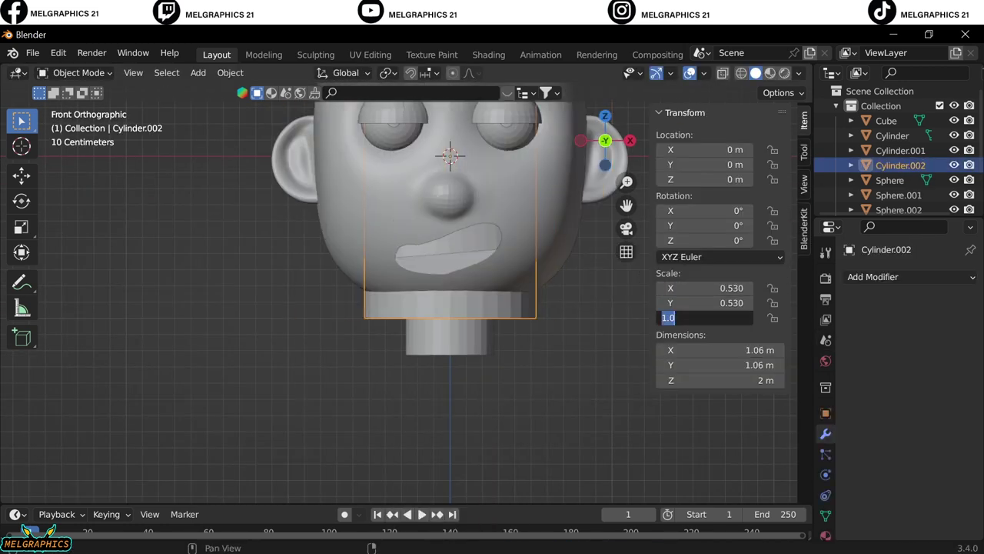
type(".530")
key("Return")
Lower the cylinder, scale it down to 0.397, and raise it again.
key("g")
key("z")
left_click(603, 418)
key("s")
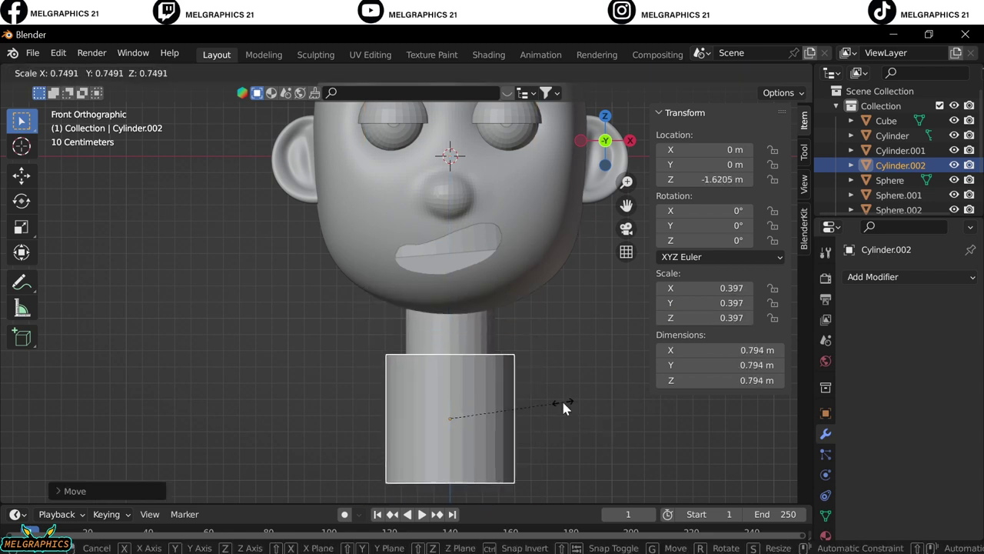
left_click(562, 399)
key("g")
left_click(567, 367)
Adjust the cylinder's depth and height in side and front views to centre it under the neck.
key("KP_3")
key("g")
key("y")
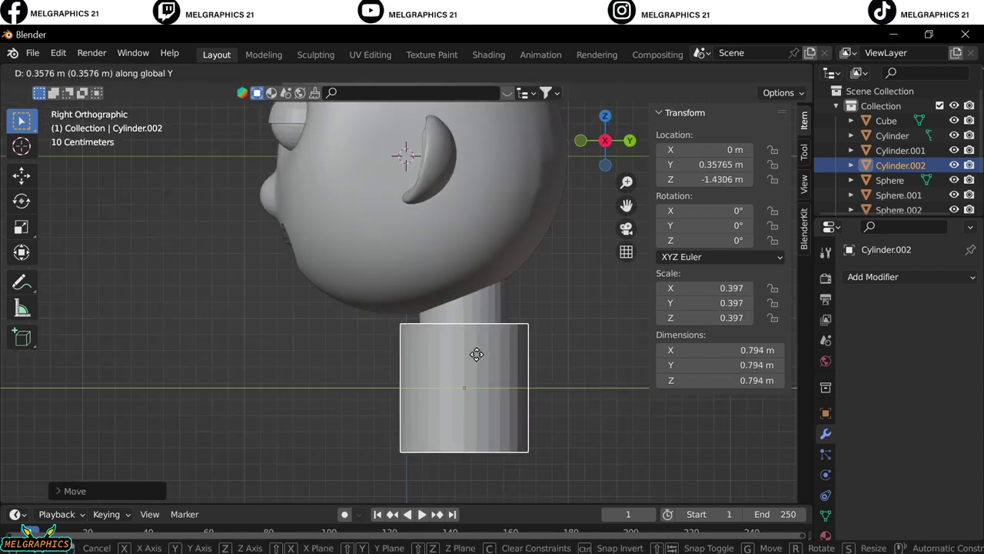
left_click(478, 353)
key("KP_1")
key("g")
key("z")
left_click(468, 387)
key("KP_3")
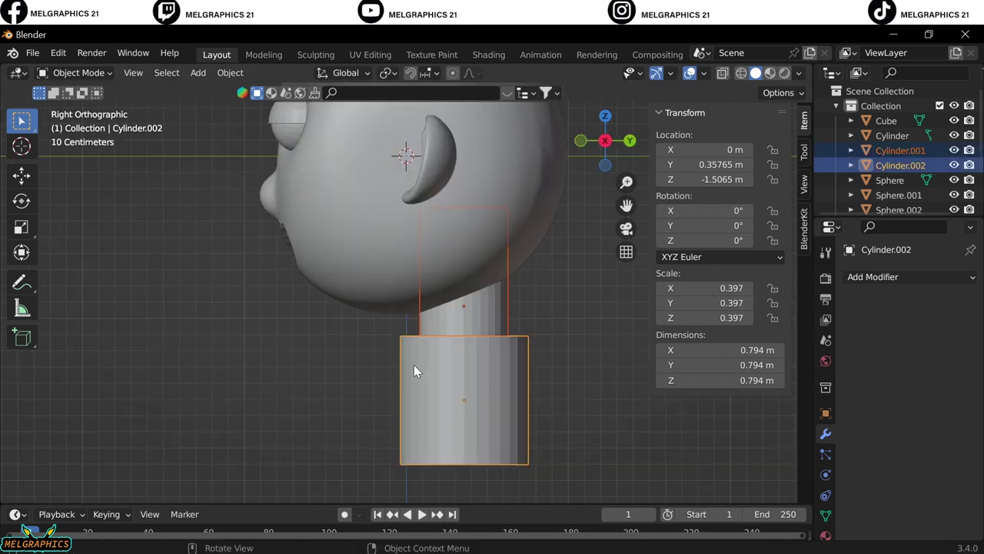
key("g")
key("y")
left_click(367, 377)
key("KP_1")
Zoom in and begin adding a UV sphere for the body.
scroll(464, 395, "up", 2)
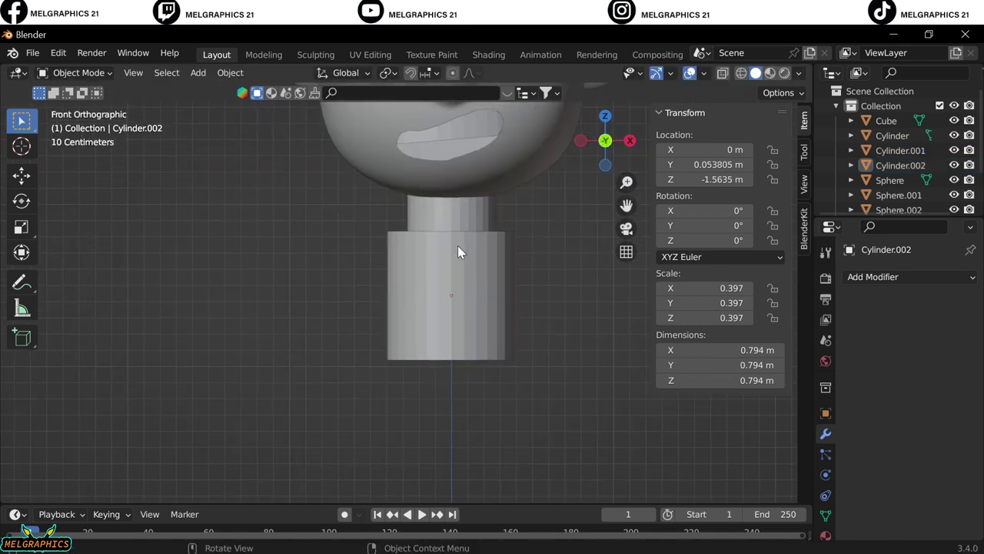
scroll(459, 250, "up", 2)
left_click(198, 72)
Add a 2 m UV sphere and move it below the collar, adjusting its depth.
left_click(354, 139)
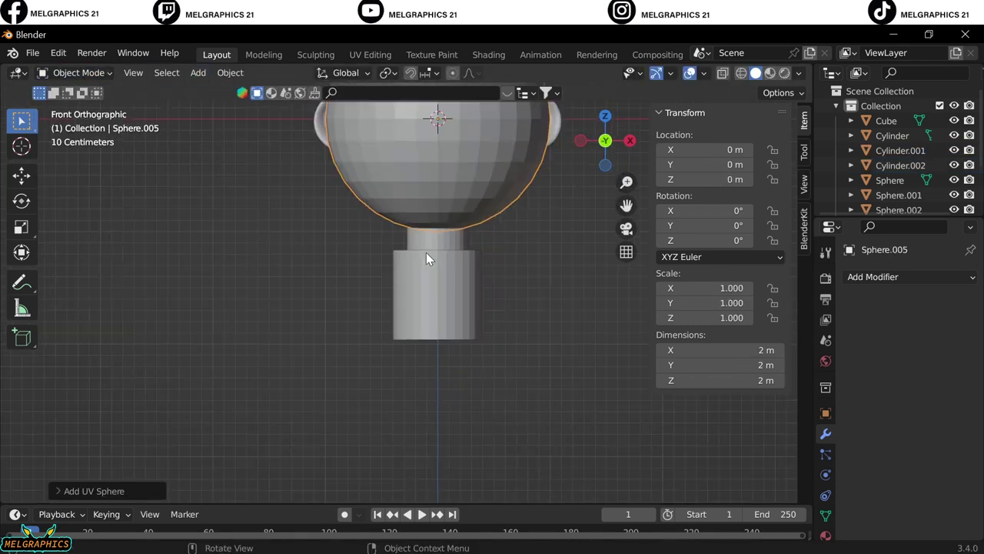
key("g")
key("z")
left_click(468, 282)
left_click(473, 284)
key("KP_3")
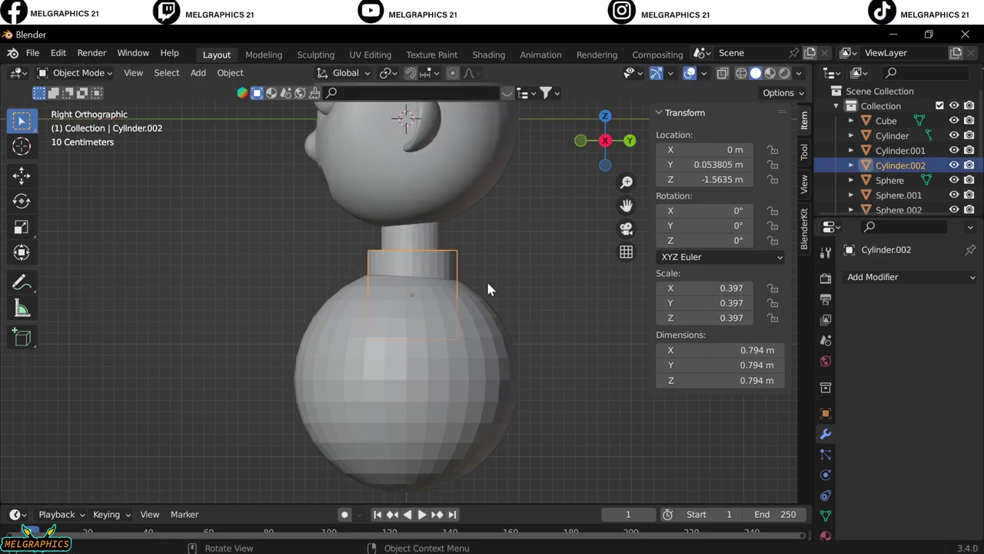
key("g")
key("z")
left_click(519, 340)
left_click(460, 343)
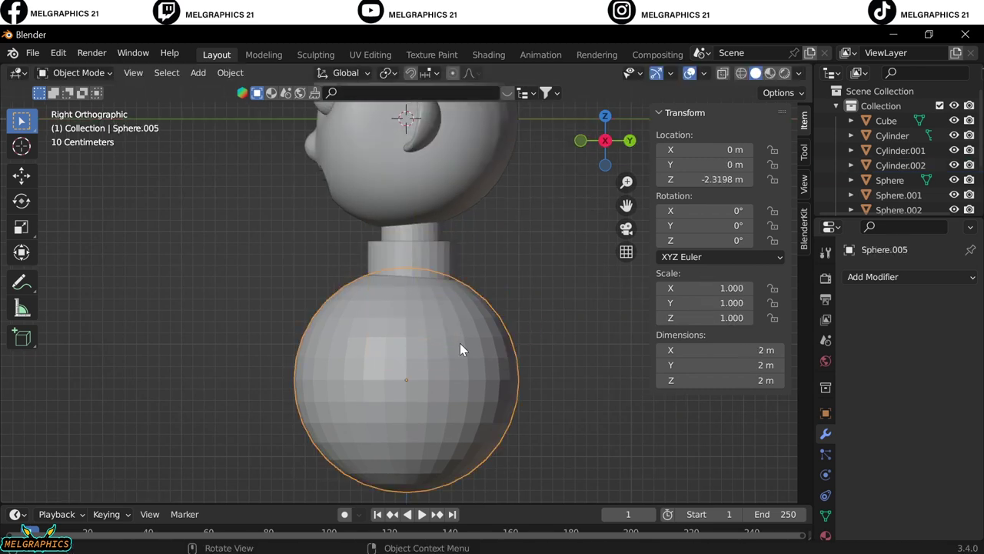
key("g")
key("y")
Lower the body sphere further beneath the collar cylinder.
left_click(465, 341)
key("KP_1")
scroll(536, 315, "up", 4)
left_click(476, 288)
left_click(478, 323)
key("g")
key("z")
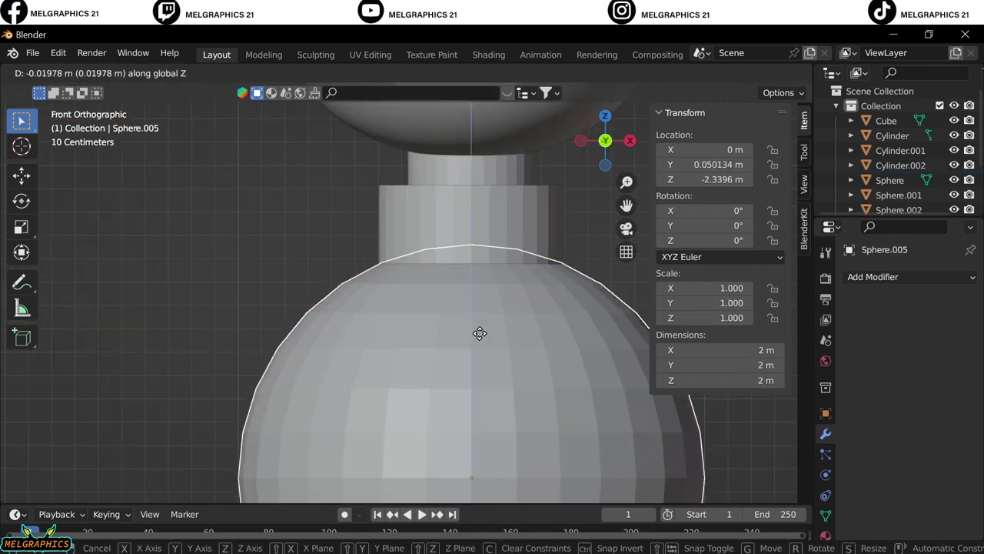
left_click(481, 362)
Nudge the body sphere down slightly from the side view so its top clears the collar.
left_click(475, 279)
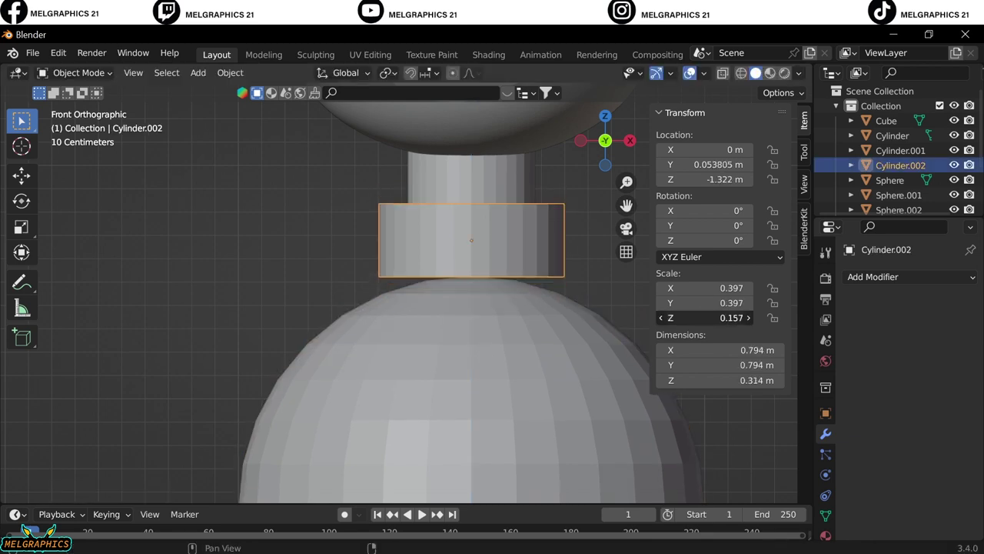
left_click(521, 314)
key("KP_3")
key("g")
key("z")
left_click(519, 305)
middle_click_drag(518, 305, 521, 305)
In Sculpt Mode, use the Grab brush to pull the body sphere out into wide shoulders.
left_click(78, 72)
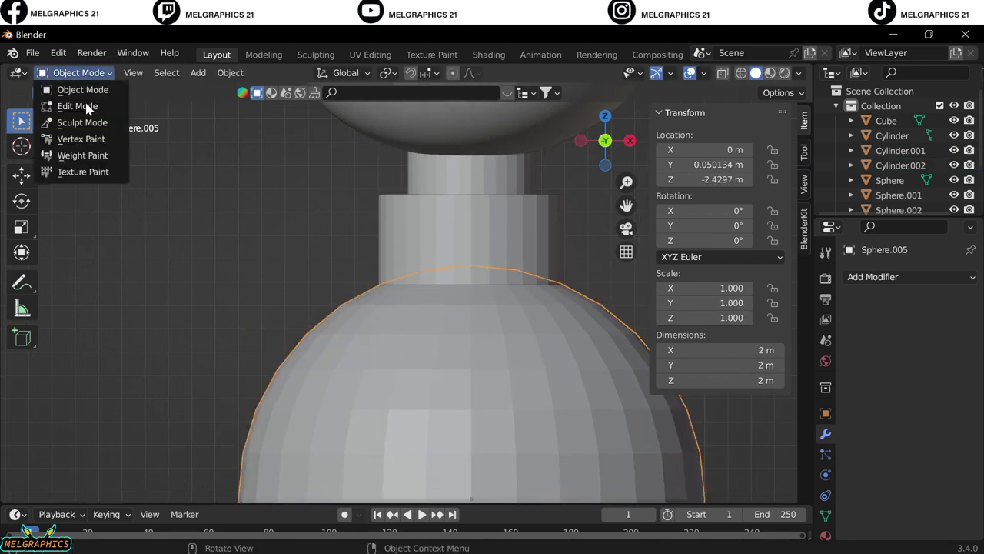
left_click(83, 122)
scroll(618, 350, "down", 3)
left_click_drag(538, 411, 542, 311)
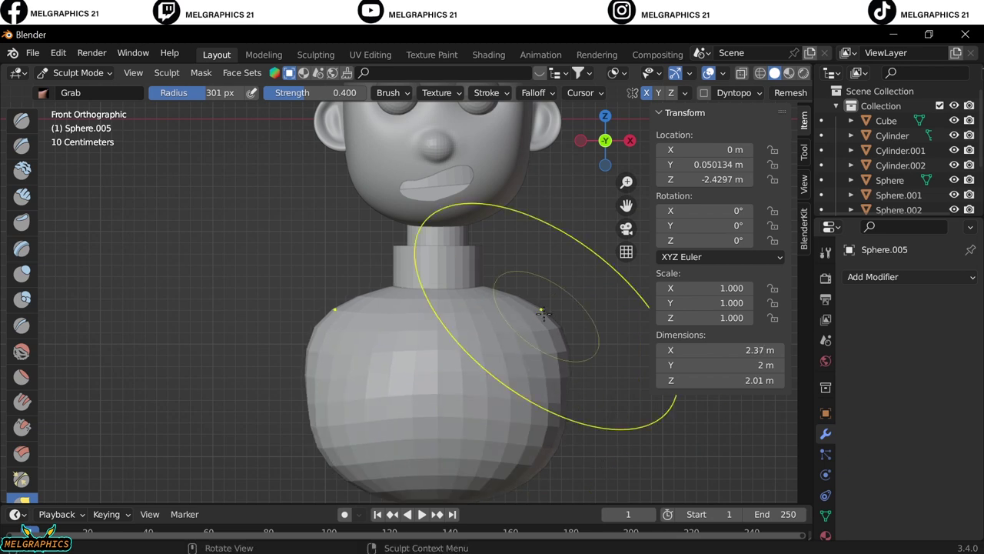
left_click_drag(551, 394, 577, 392)
Slice the body's bottom flat with Line Project and return to Object Mode.
scroll(554, 384, "down", 3)
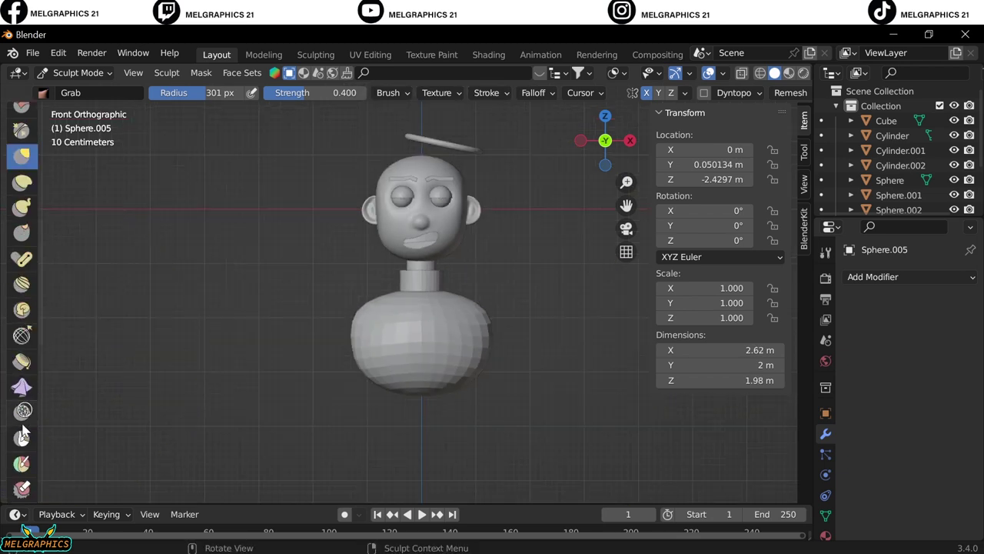
left_click(21, 411)
scroll(384, 376, "up", 3)
left_click_drag(259, 378, 508, 383)
left_click(79, 72)
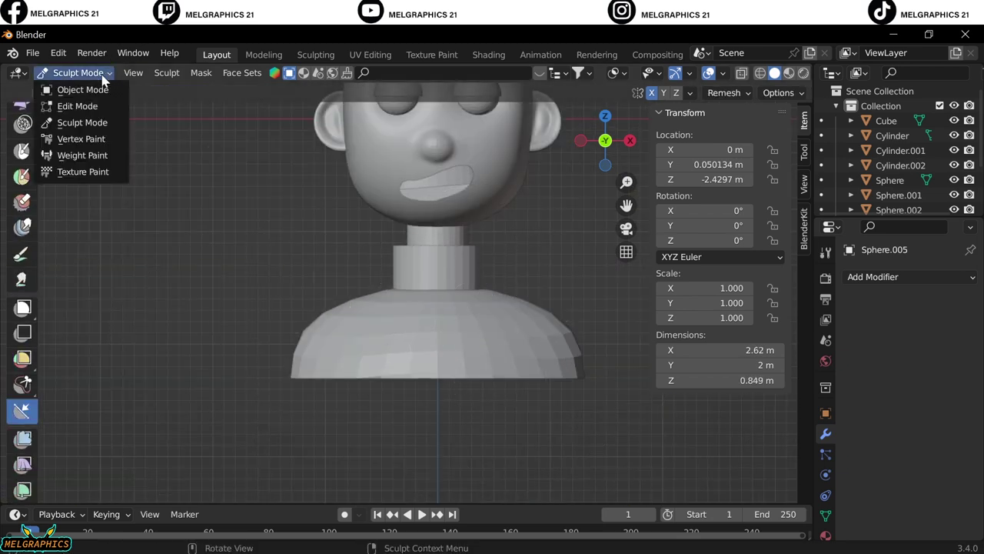
left_click(77, 91)
Reselect the body dome, briefly re-enter sculpting, then raise the dome toward the collar.
left_click(437, 267)
left_click(535, 424)
scroll(535, 424, "up", 3)
left_click(536, 423)
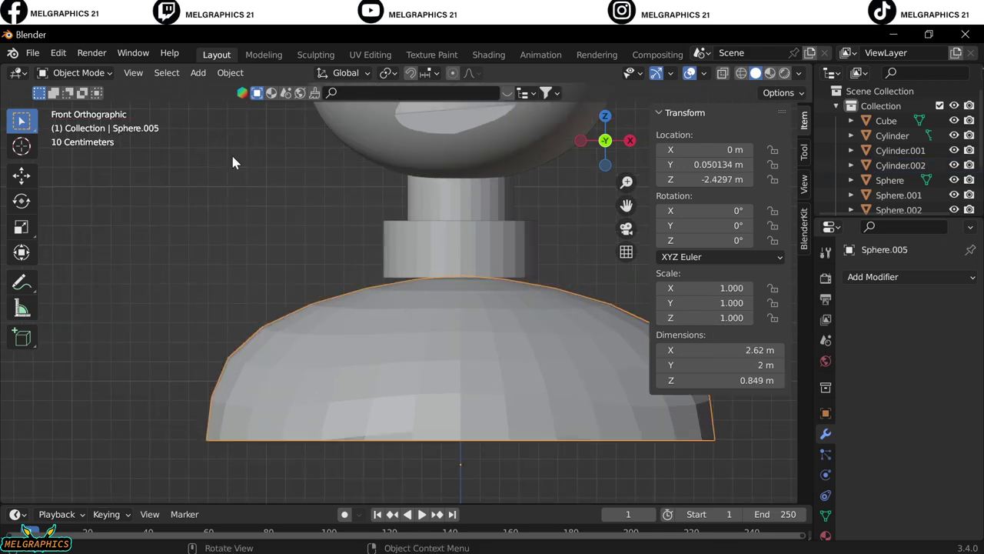
left_click(79, 72)
left_click(77, 124)
key("KP_3")
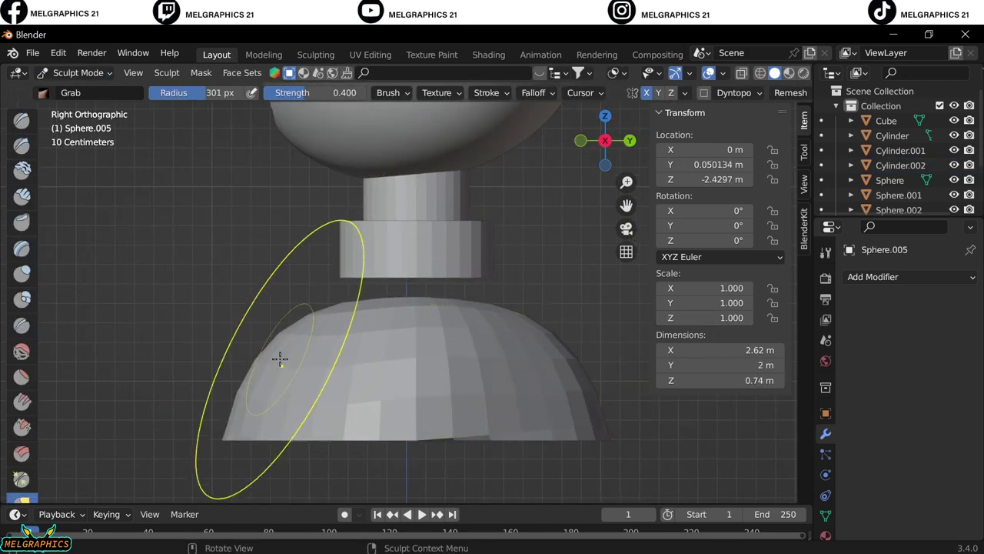
left_click(80, 72)
left_click(77, 91)
key("g")
key("z")
middle_click_drag(487, 307, 307, 373)
Give the collar cylinder a Bevel modifier with 0.31 m amount and 33 segments.
key("KP_1")
left_click(530, 250)
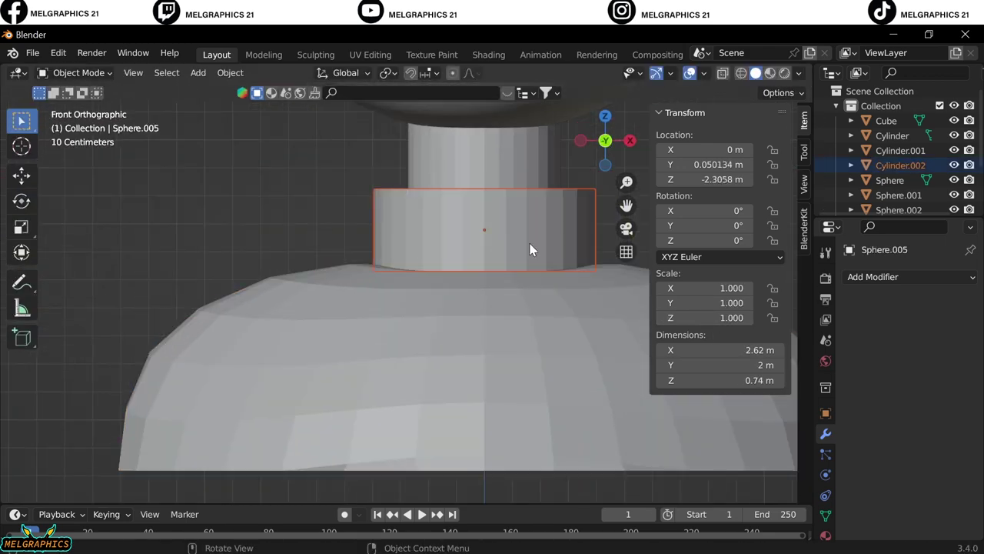
left_click(872, 276)
left_click(662, 318)
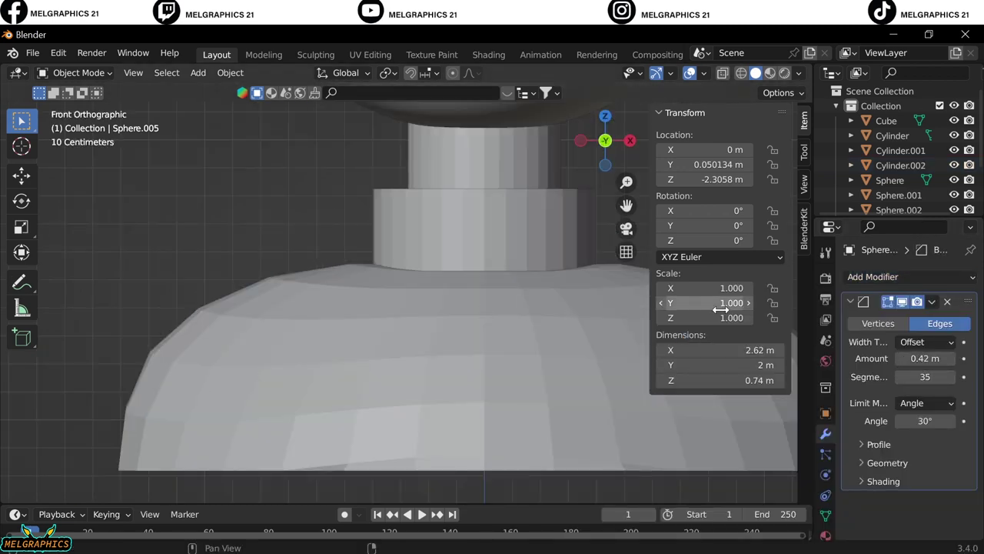
key("ctrl+z")
left_click(873, 277)
left_click(649, 477)
left_click_drag(926, 360, 946, 359)
key("ctrl+z")
key("ctrl+z")
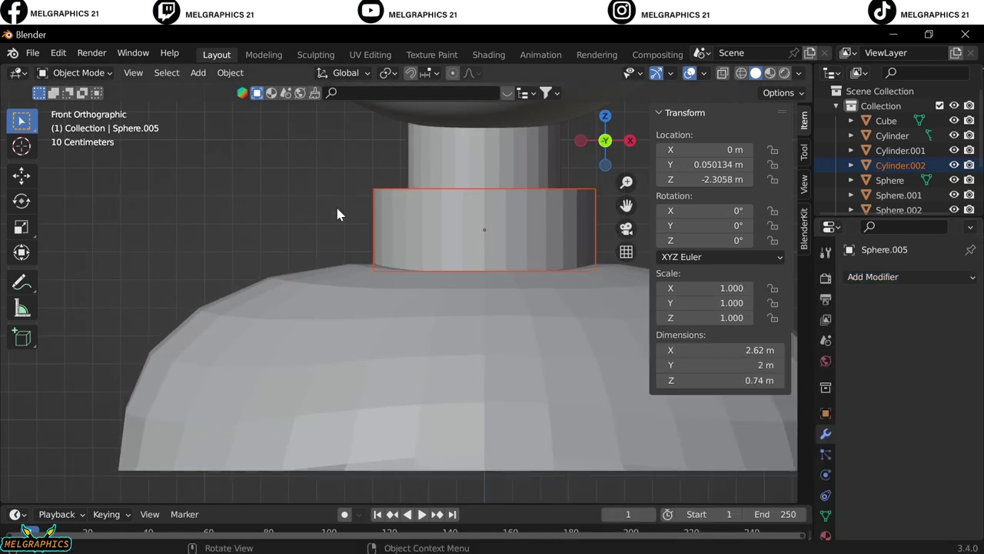
key("ctrl+z")
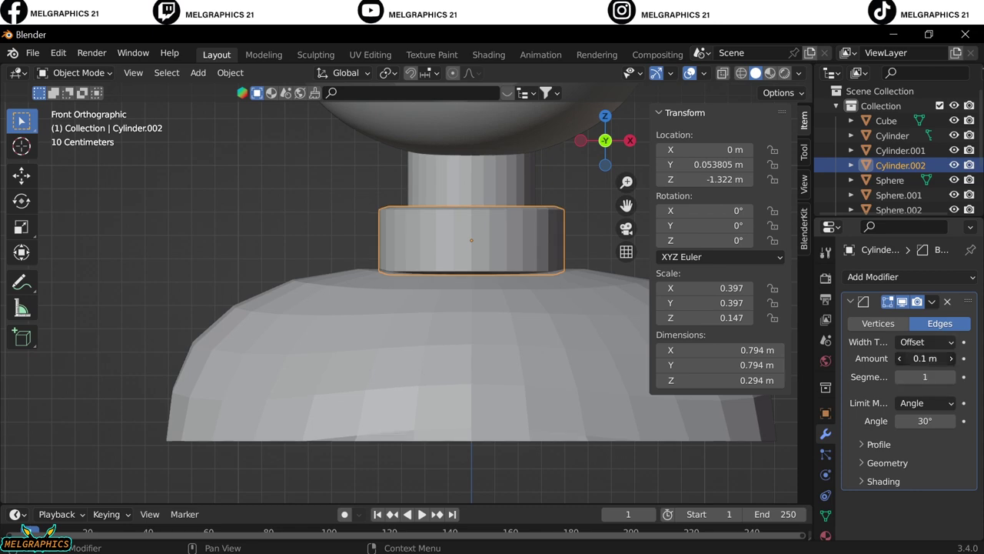
Inspect the rounded collar and raise the torso dome slightly to meet it.
middle_click_drag(472, 323, 538, 354)
scroll(598, 412, "down", 3)
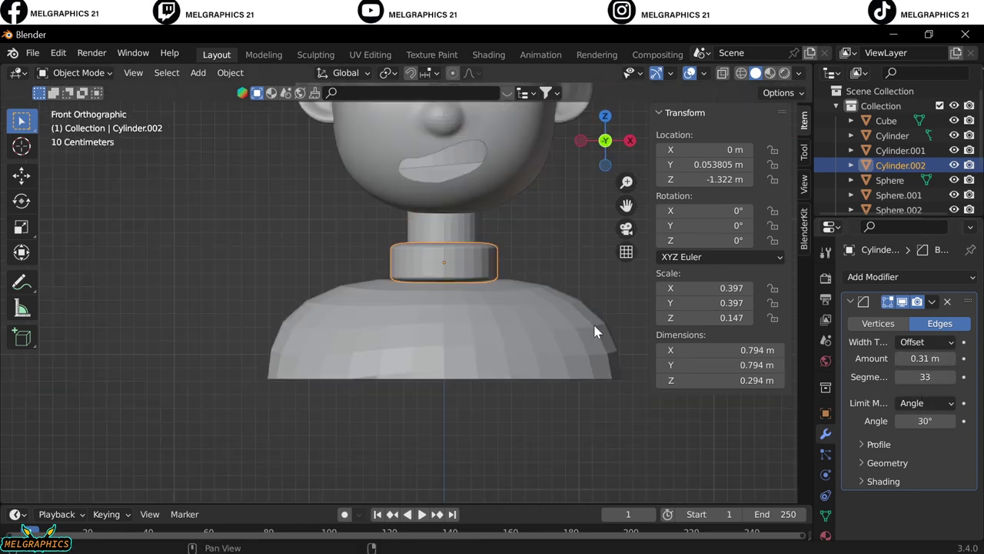
left_click(597, 413)
scroll(598, 412, "up", 3)
middle_click_drag(597, 412, 321, 225)
key("KP_1")
key("g")
key("z")
left_click(444, 306)
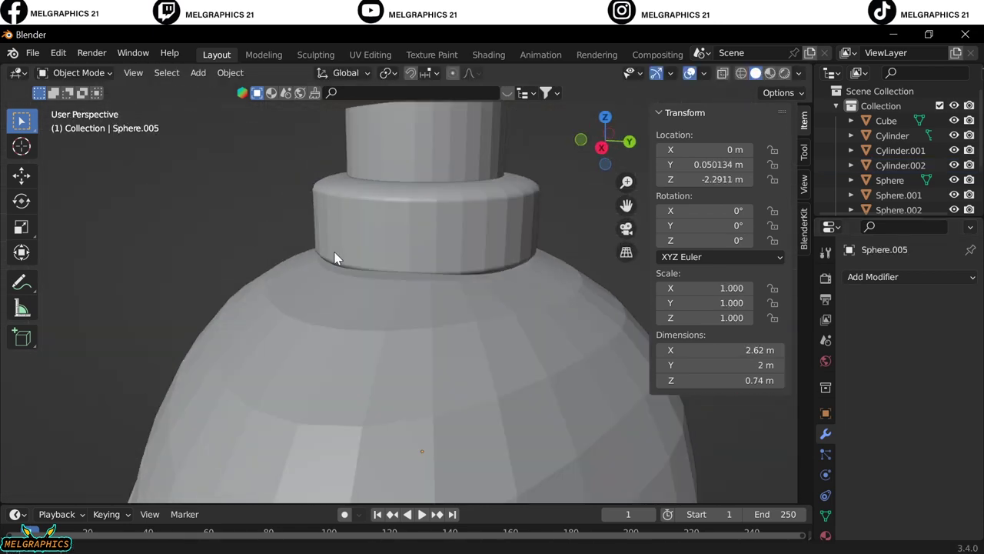
Apply Shade Smooth to the torso dome.
key("KP_1")
scroll(396, 319, "down", 3)
scroll(446, 252, "up", 4)
right_click(448, 257)
left_click(467, 243)
middle_click_drag(467, 244, 395, 352)
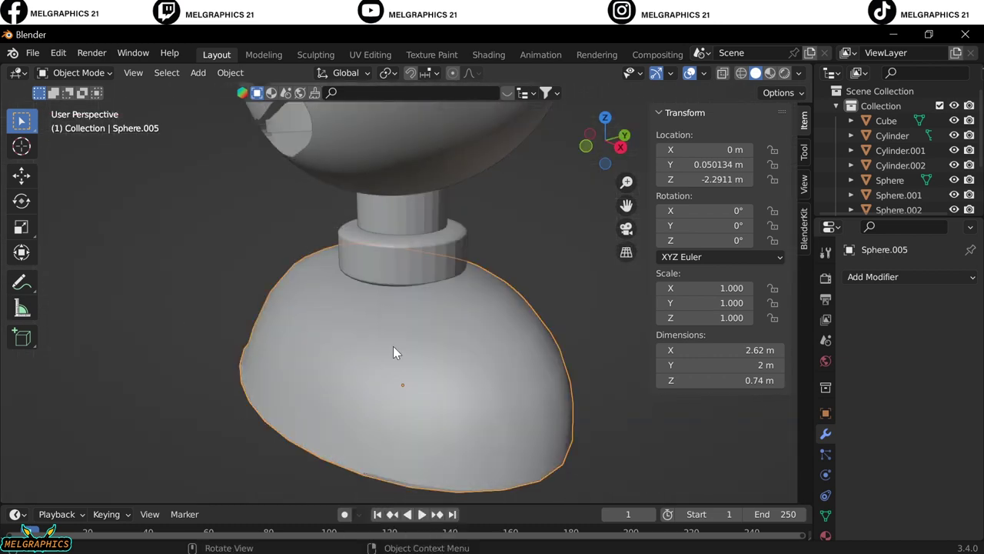
key("KP_1")
left_click(423, 211)
left_click(377, 300)
scroll(377, 293, "down", 3)
Apply Shade Smooth to the eyes.
left_click(592, 325)
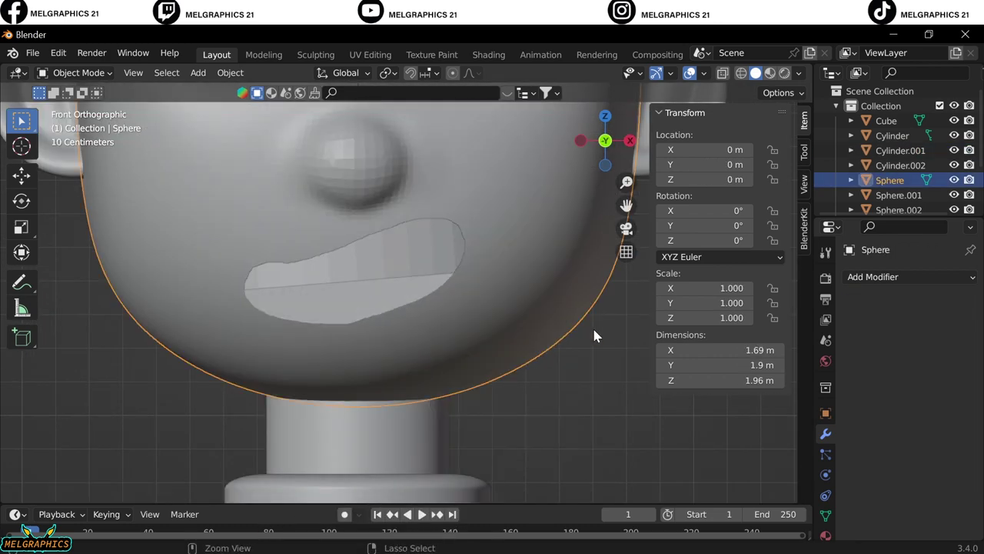
scroll(580, 304, "down", 2)
left_click(377, 445)
right_click(354, 254)
left_click(331, 253)
left_click(415, 321)
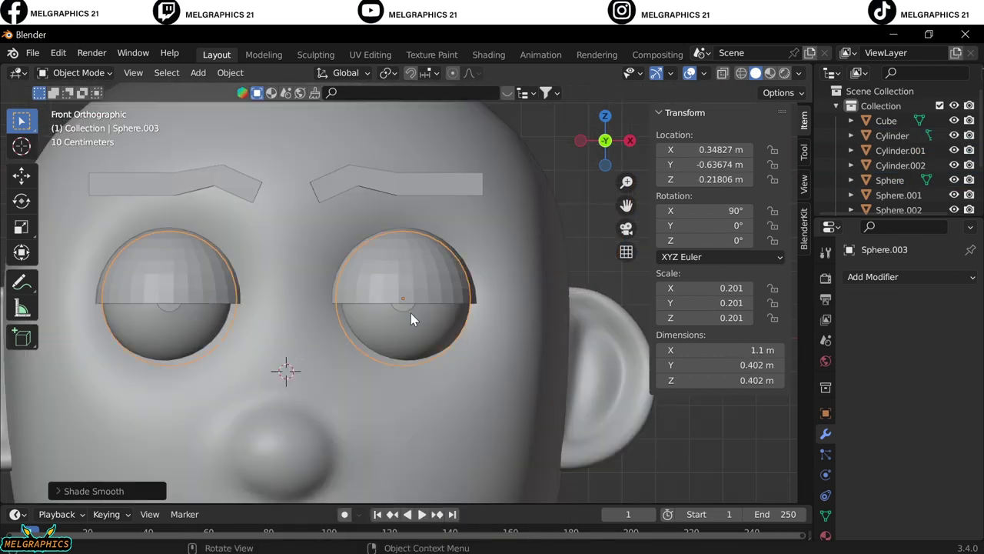
Shade both eyebrows and the halo ring smooth, then orbit to check the halo.
left_click(385, 268)
left_click(381, 189)
right_click(381, 189)
left_click(380, 192)
right_click(481, 223)
left_click(516, 236)
scroll(479, 180, "down", 3)
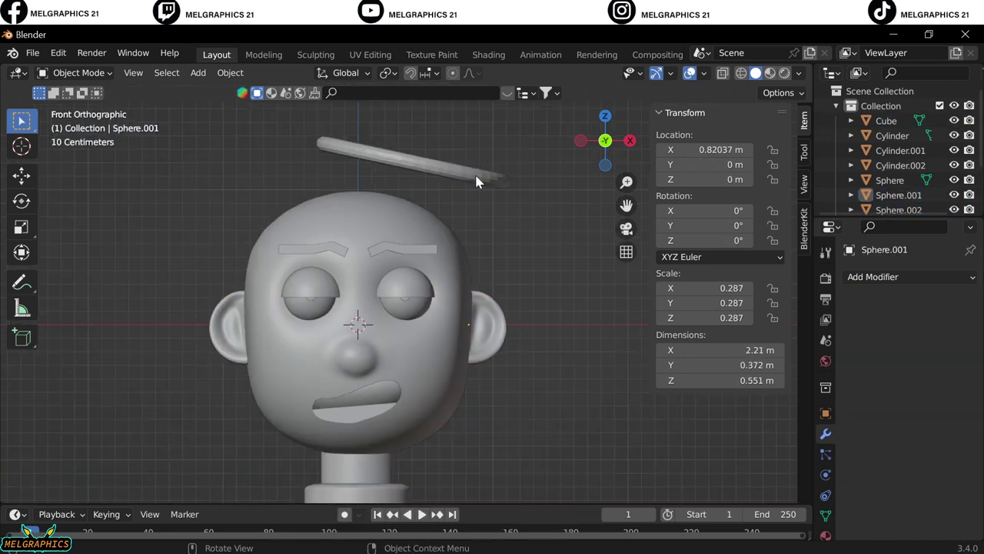
left_click(408, 235)
middle_click_drag(491, 309, 518, 330)
In Edit Mode, move the mouth cylinder's right end edge along Y to reshape the mouth opening.
left_click(333, 383)
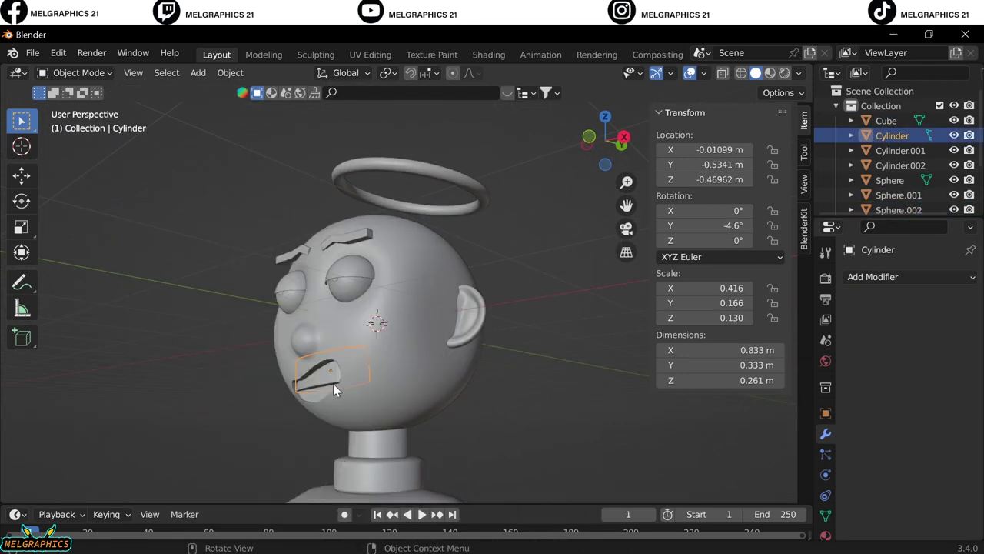
key("KP_1")
left_click(108, 73)
left_click(111, 103)
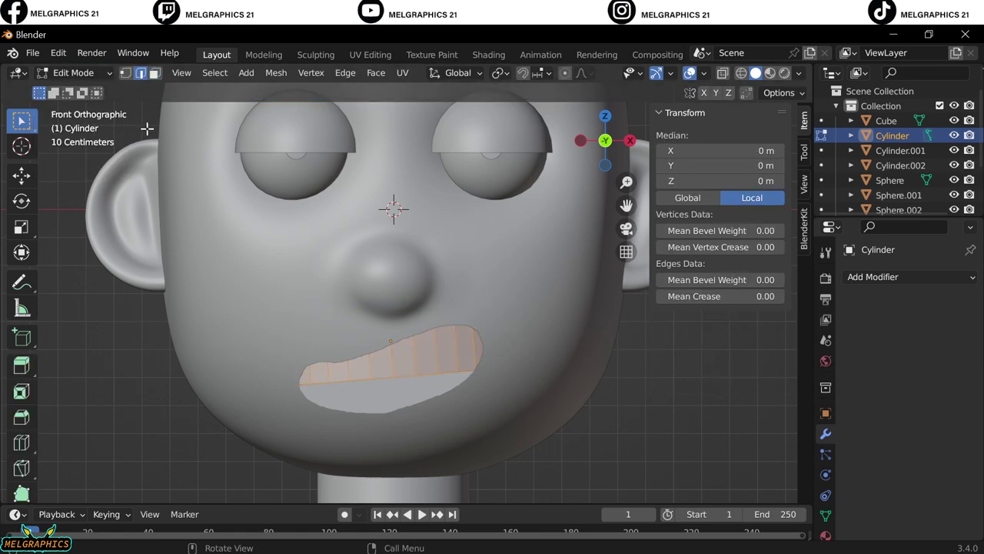
left_click(474, 358)
key("g")
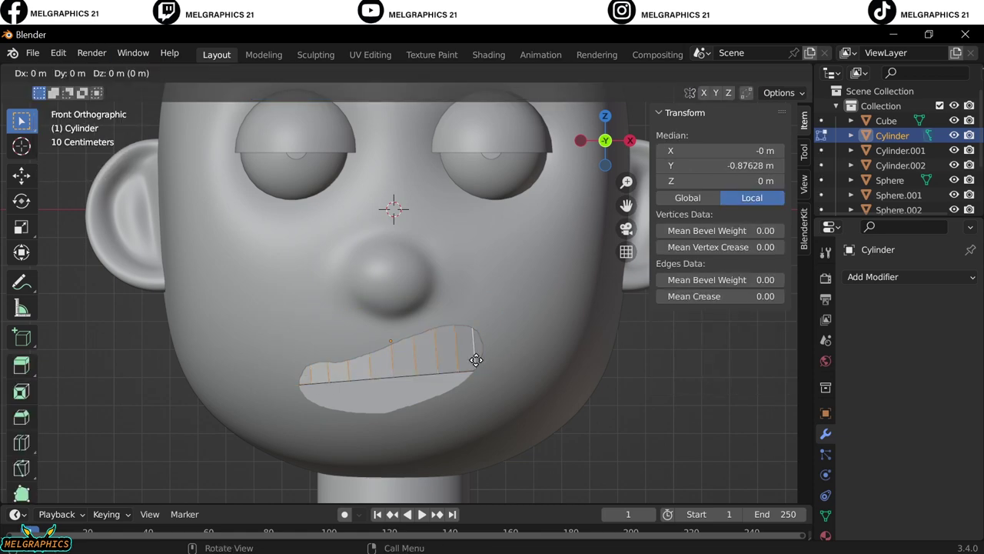
left_click(470, 315)
middle_click_drag(471, 316, 323, 378)
key("g")
key("Return")
key("Tab")
key("KP_1")
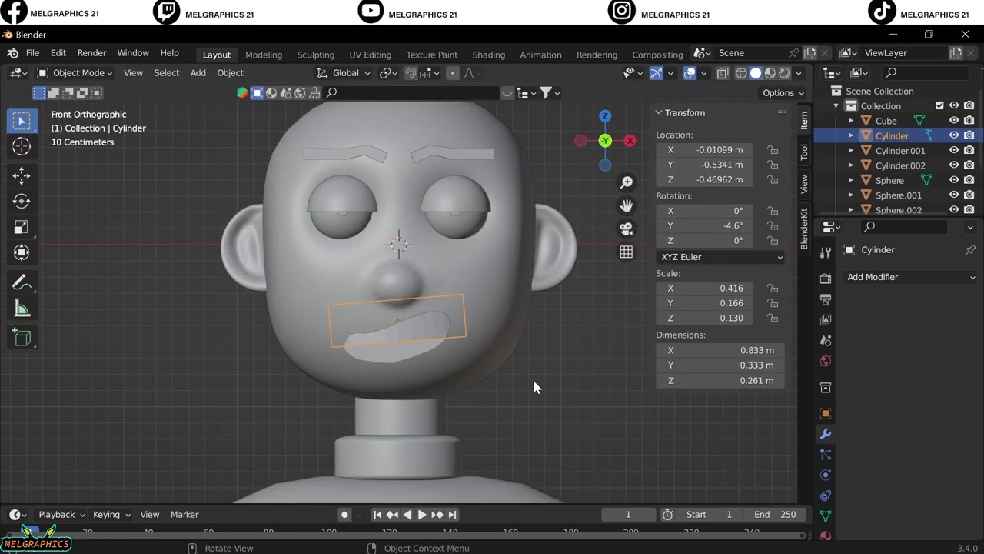
Smooth-shade the reshaped mouth cylinder and return to the front view.
right_click(534, 387)
left_click(430, 313)
middle_click_drag(596, 431, 557, 400)
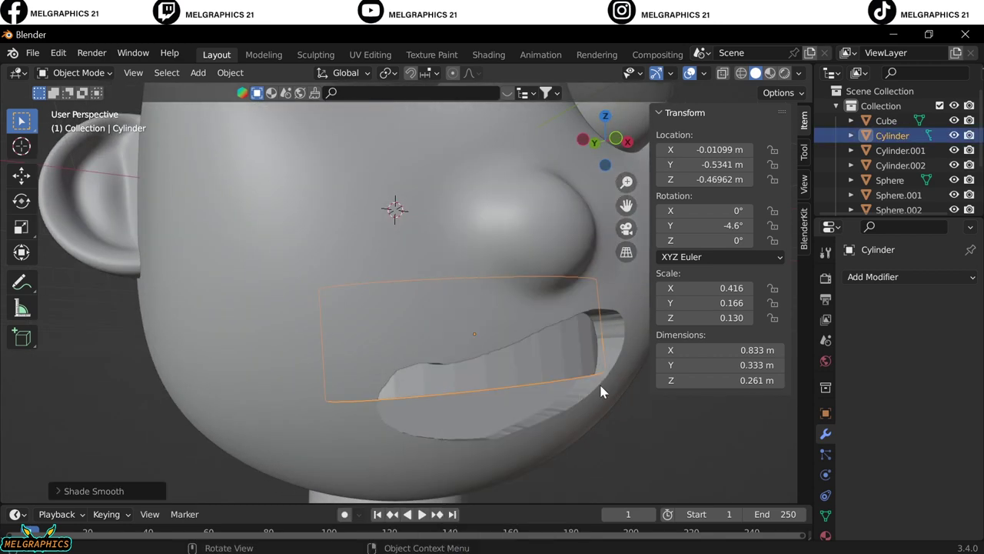
key("Tab")
key("a")
key("Tab")
right_click(561, 347)
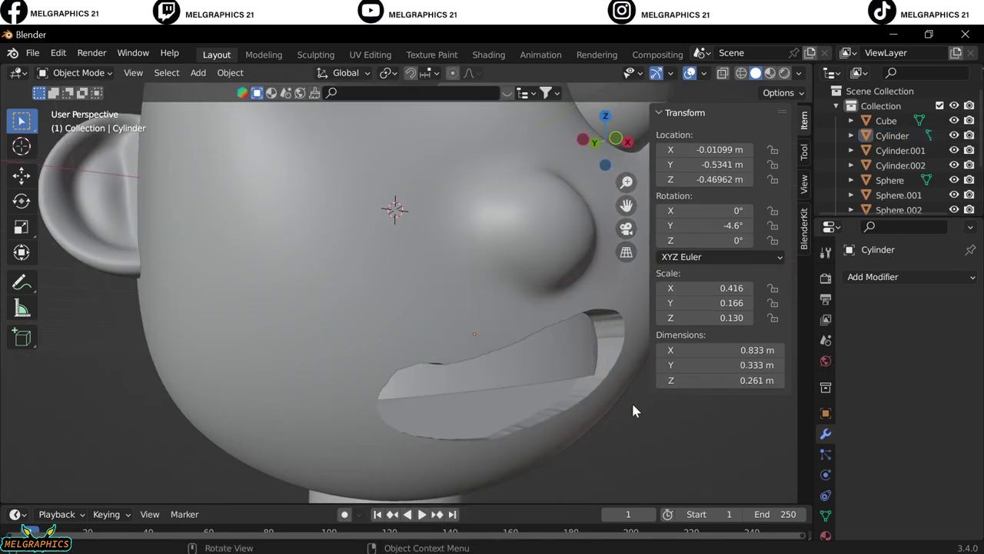
key("KP_1")
scroll(493, 347, "up", 3)
Frame the body dome and inspect the bust from the lower body up to the head.
left_click(431, 461)
key("KP_Decimal")
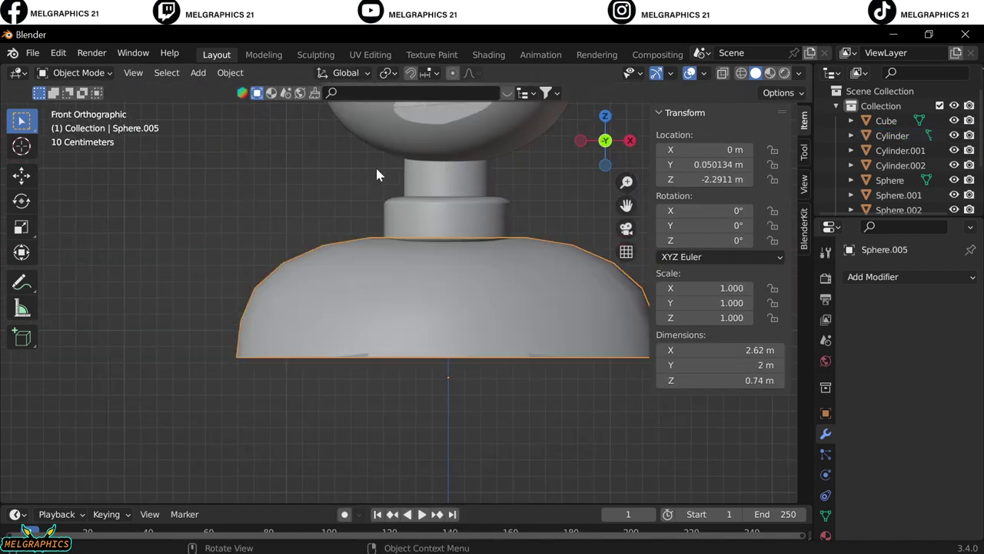
left_click_drag(352, 504, 352, 468)
left_click(16, 477)
left_click(171, 234)
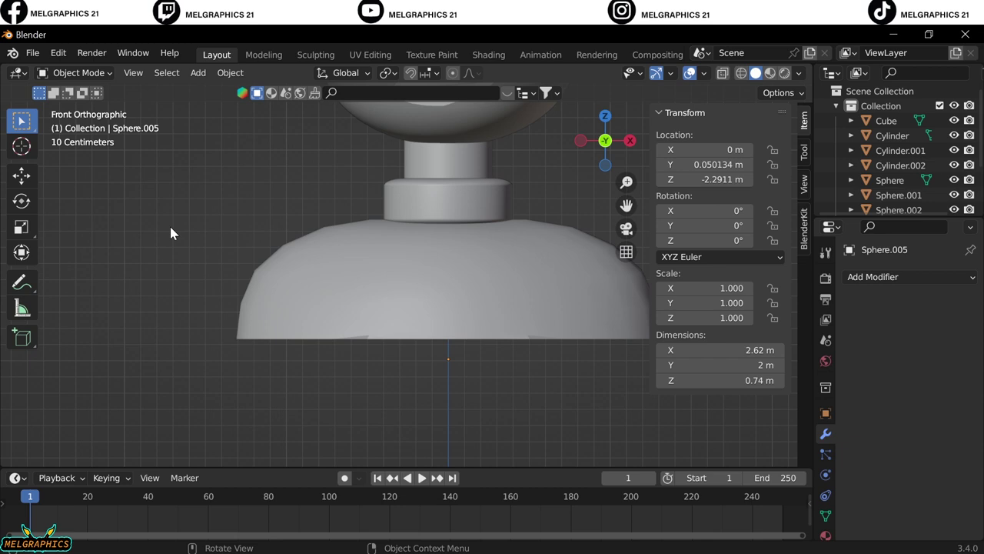
left_click_drag(627, 205, 586, 187)
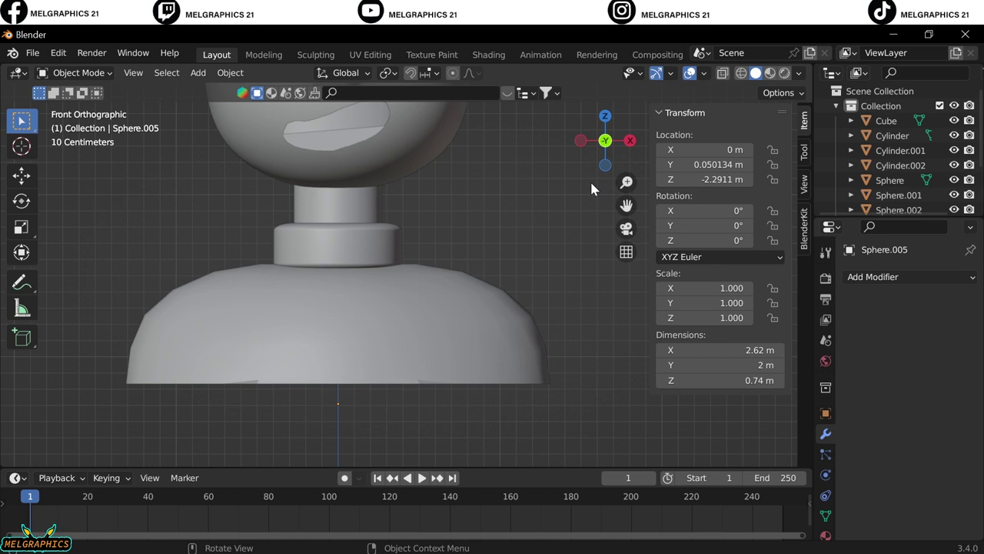
middle_click_drag(627, 205, 683, 307, "shift")
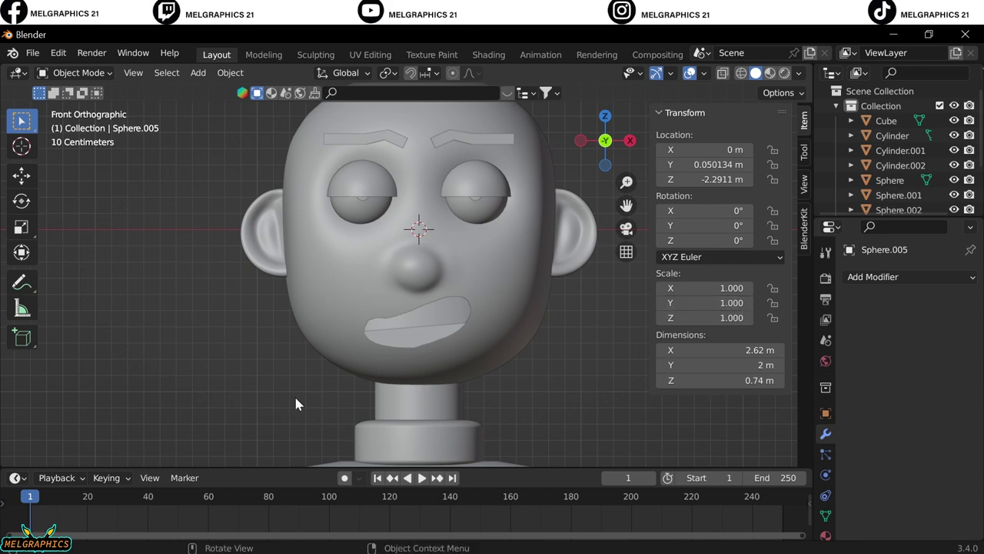
scroll(293, 393, "down", 3)
left_click(14, 478)
left_click_drag(365, 470, 364, 523)
Save the project as day26.blend on the Desktop.
left_click(33, 53)
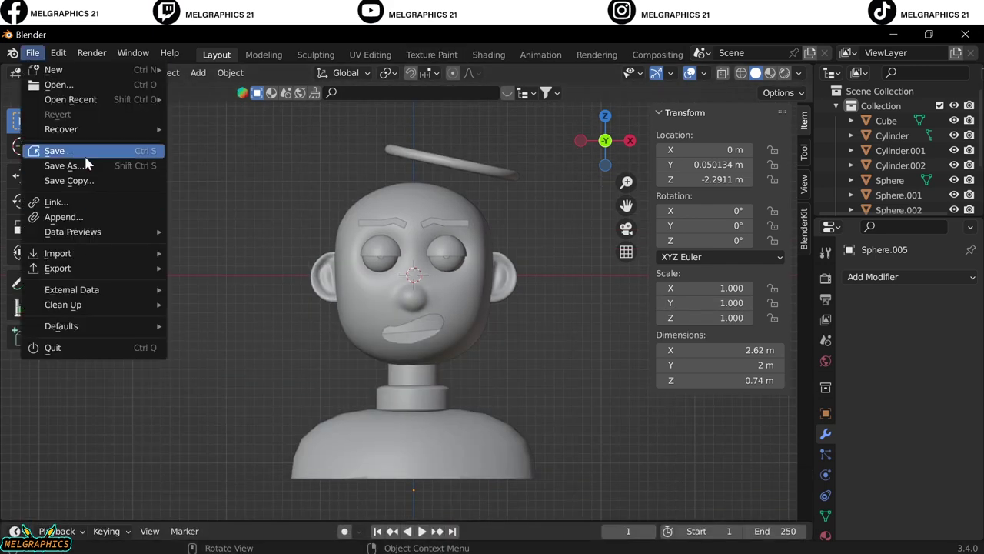
left_click(38, 146)
left_click(758, 514)
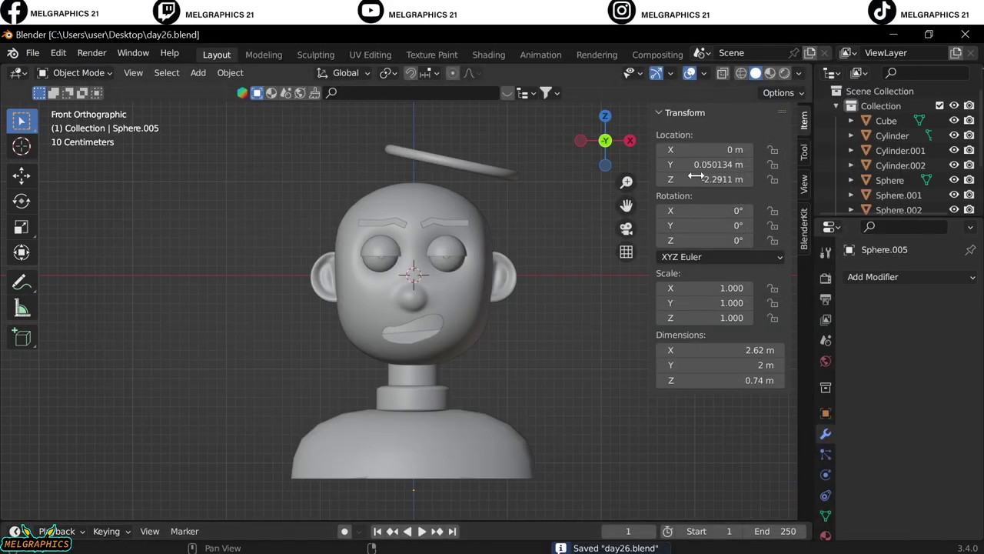
left_click(496, 258)
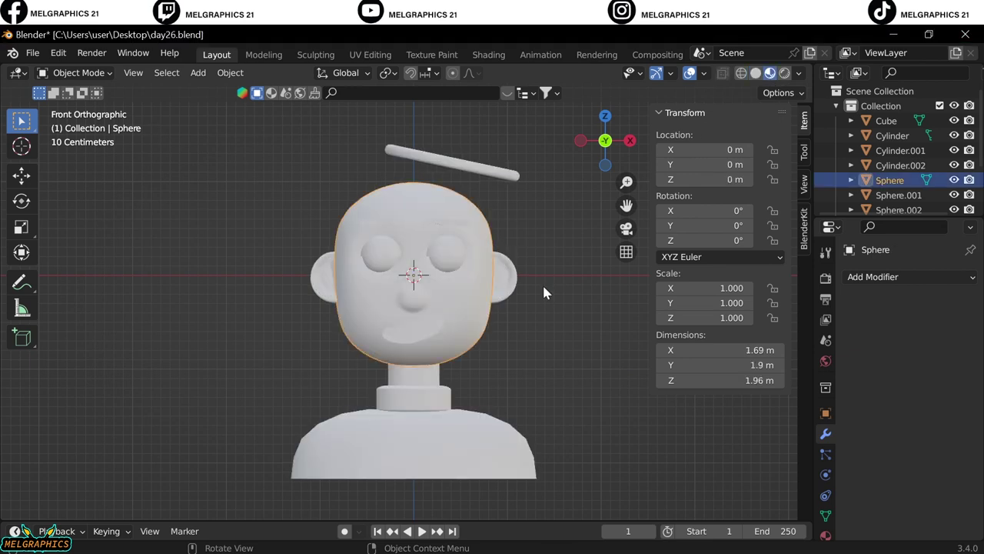
Give the head and ear new skin-pink materials.
left_click(825, 536)
left_click(928, 339)
left_click(932, 495)
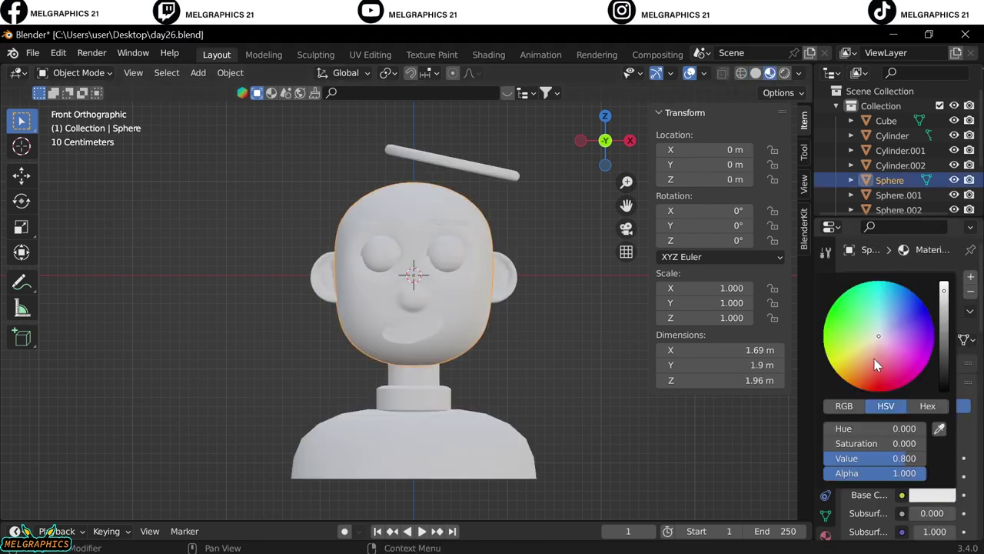
left_click(872, 358)
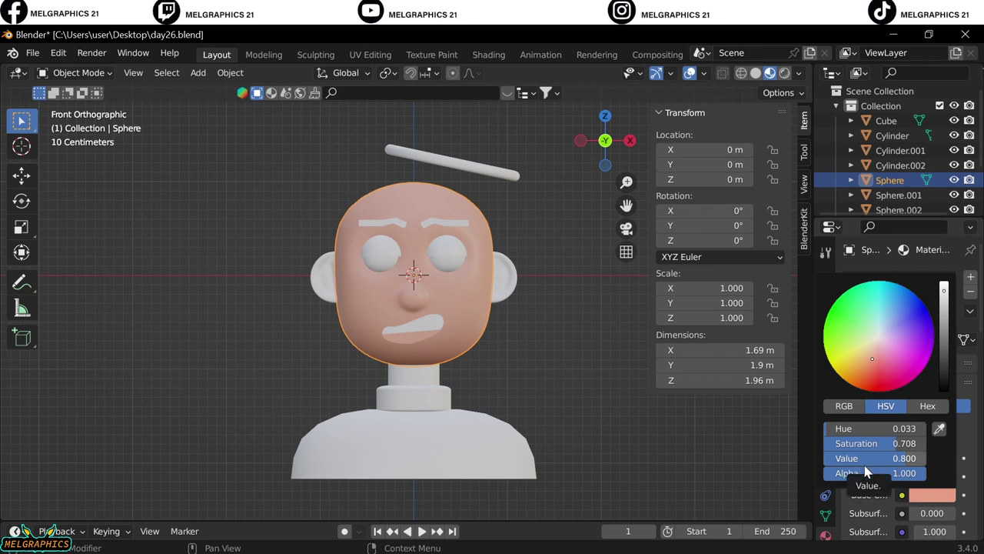
left_click(898, 195)
left_click(927, 339)
left_click(932, 494)
double_click(875, 429)
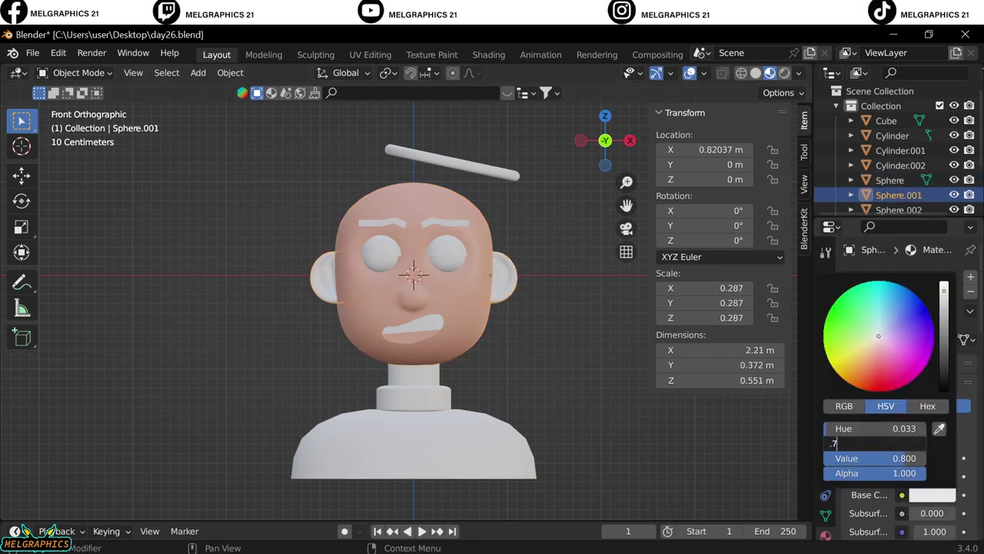
Give the neck and eyelids skin-pink materials.
left_click(900, 150)
left_click(908, 341)
left_click(932, 494)
double_click(875, 428)
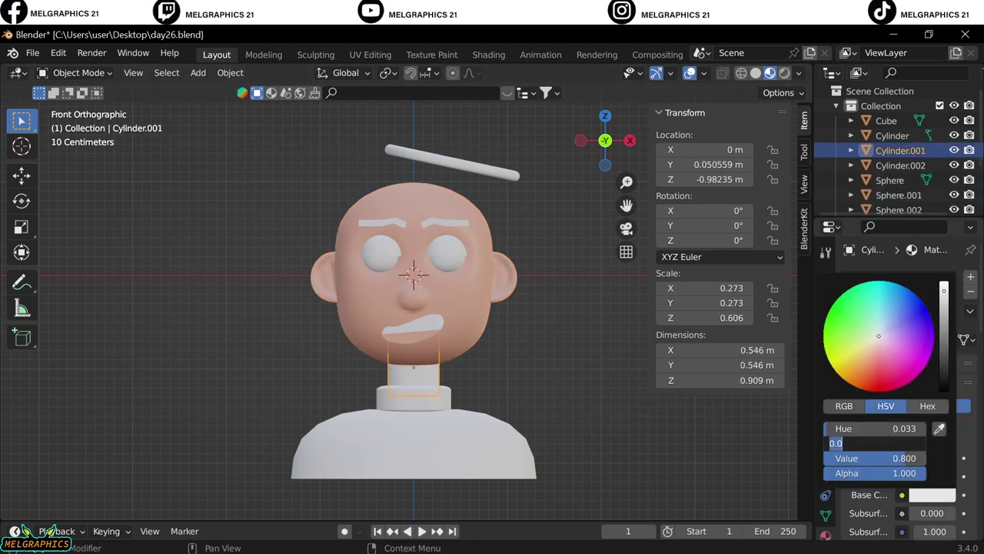
key("Return")
left_click(899, 209)
left_click(778, 384)
left_click(932, 494)
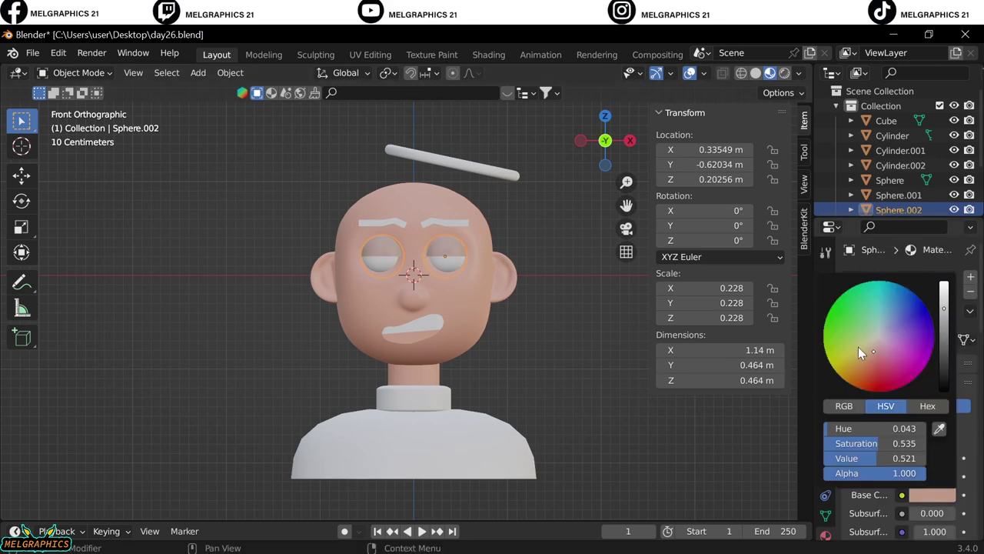
scroll(509, 197, "up", 5)
Separate the pupil faces of the eyeball mesh into their own object.
left_click(506, 186)
scroll(893, 440, "down", 5)
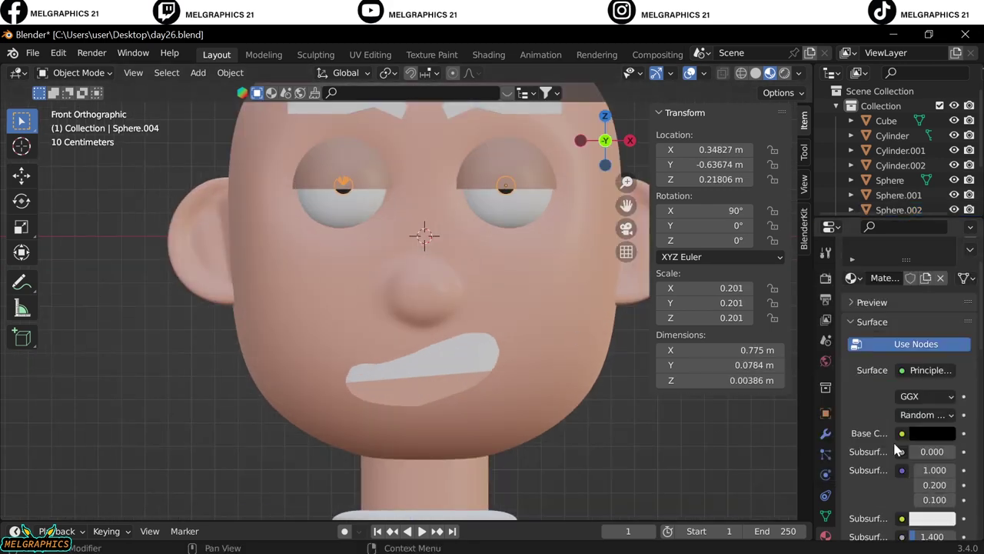
scroll(893, 440, "down", 3)
scroll(425, 236, "down", 3)
scroll(425, 236, "up", 3)
left_click(500, 206)
key("Tab")
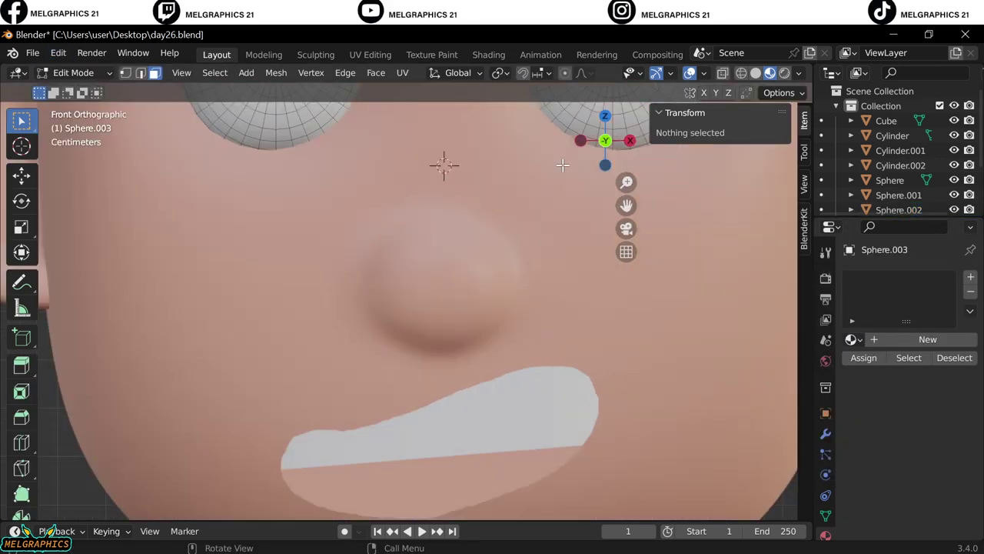
scroll(500, 230, "up", 3)
left_click_drag(491, 225, 559, 258)
right_click(131, 497)
left_click(211, 497)
left_click(77, 73)
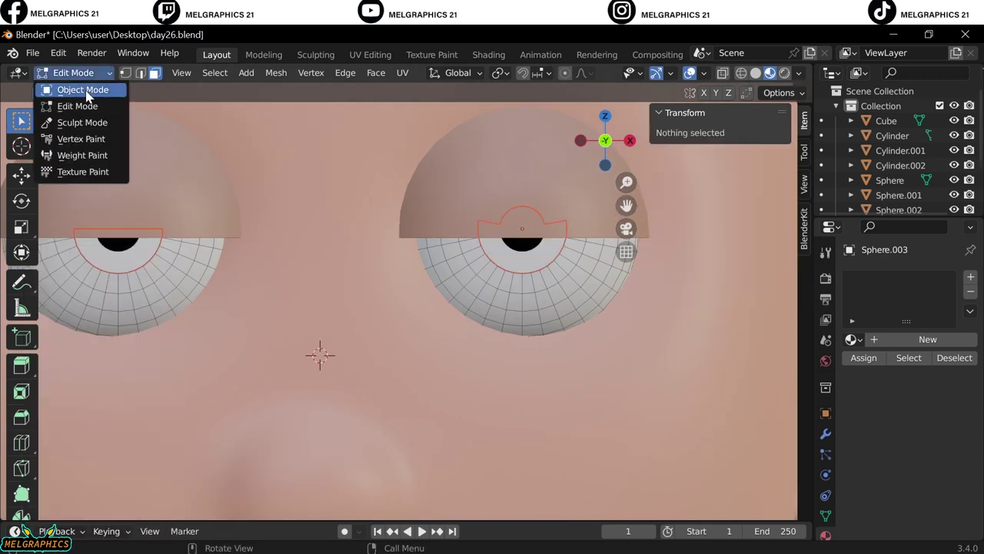
left_click(46, 88)
Make the pupils dark brown and the eyebrows black.
left_click(900, 339)
left_click(932, 496)
left_click_drag(915, 448, 884, 448)
scroll(892, 385, "down", 5)
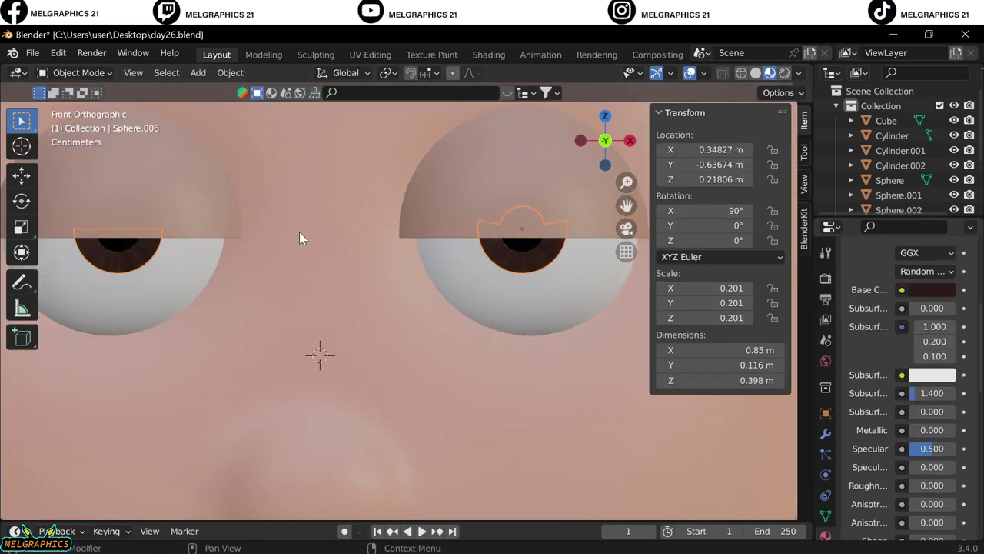
scroll(299, 231, "down", 4)
scroll(454, 315, "up", 2)
left_click(446, 189)
left_click(932, 494)
left_click(947, 373)
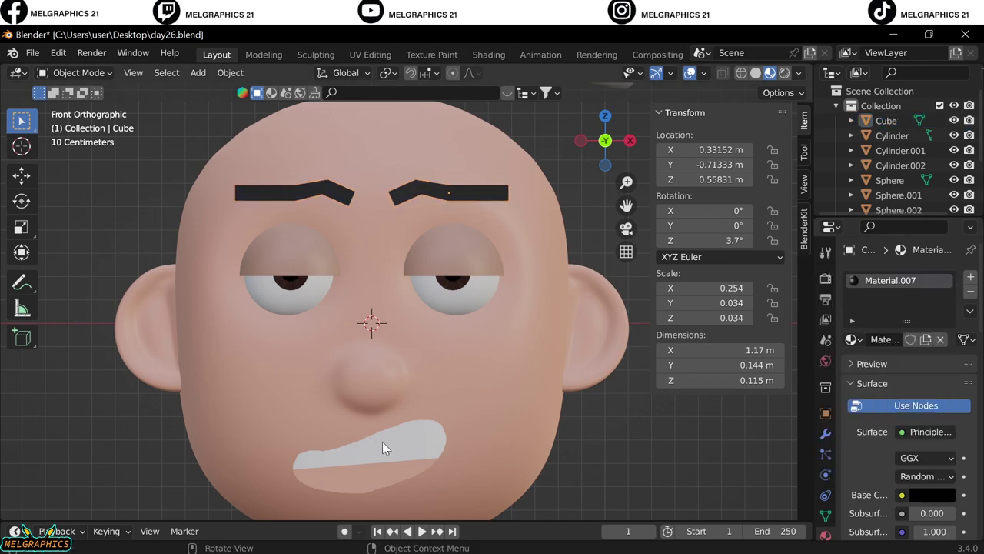
Give the mouth a dark brown base colour and raise its Metallic value.
left_click(382, 441)
left_click(932, 496)
left_click(862, 368)
left_click_drag(944, 307, 944, 339)
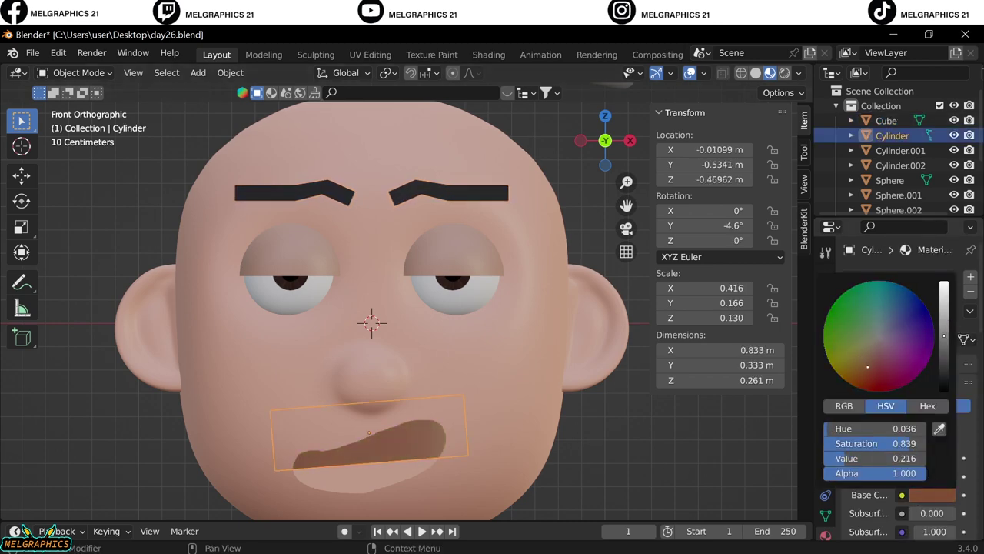
scroll(892, 384, "down", 3)
left_click_drag(915, 471, 956, 471)
scroll(408, 300, "down", 1)
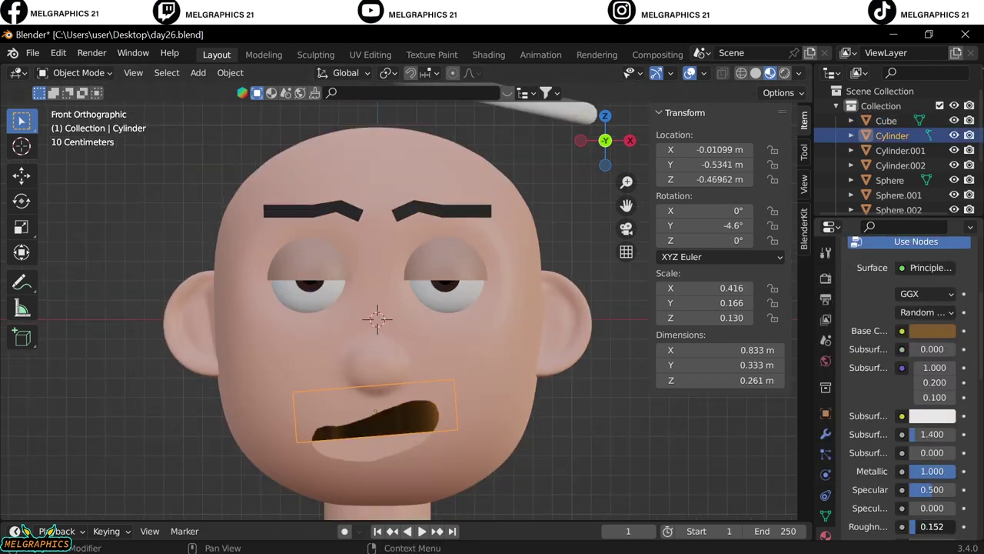
middle_click_drag(378, 384, 462, 400)
key("KP_1")
scroll(567, 413, "down", 2)
Create a dark brown material for the halo ring.
left_click(437, 177)
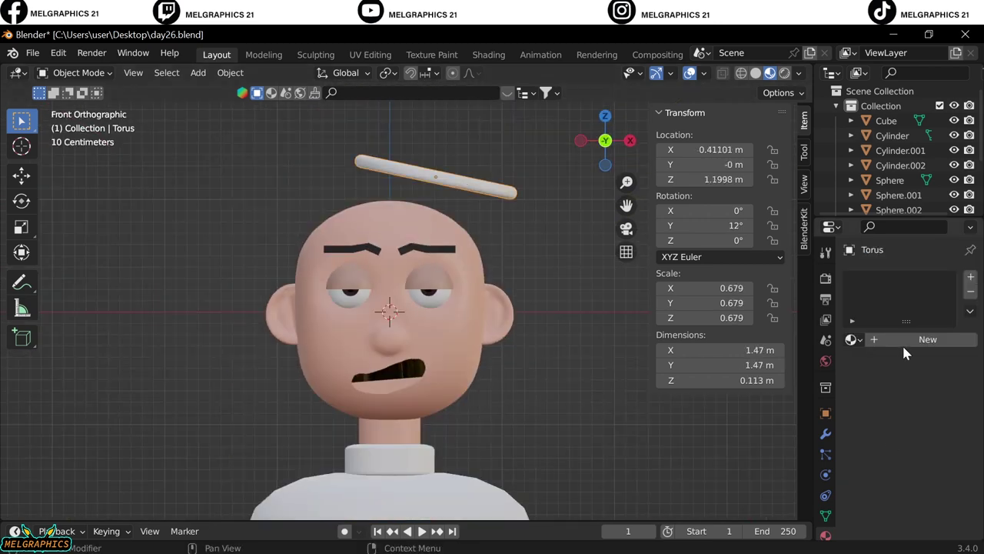
left_click(904, 342)
left_click(932, 496)
left_click_drag(945, 307, 944, 346)
left_click(912, 494)
left_click(861, 365)
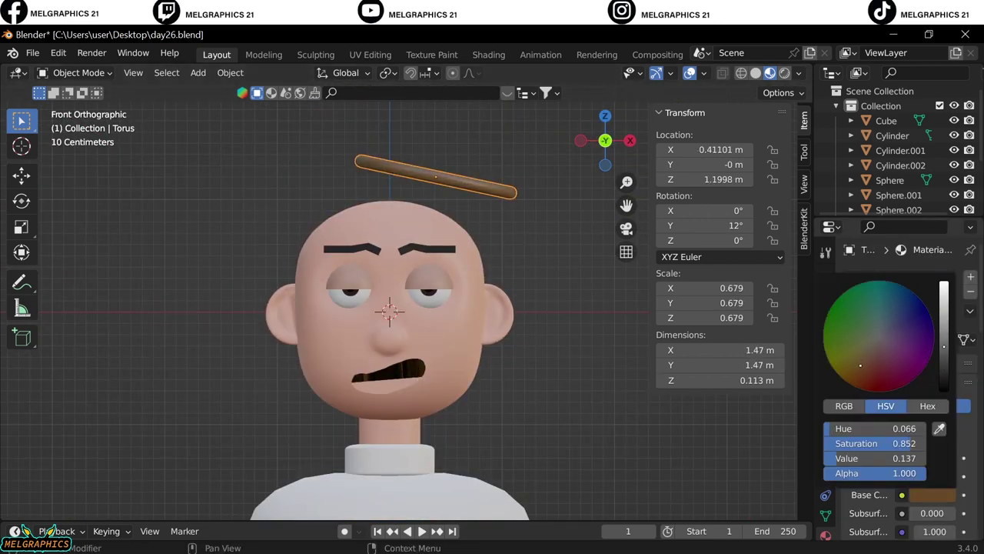
left_click(933, 496)
scroll(904, 487, "down", 3)
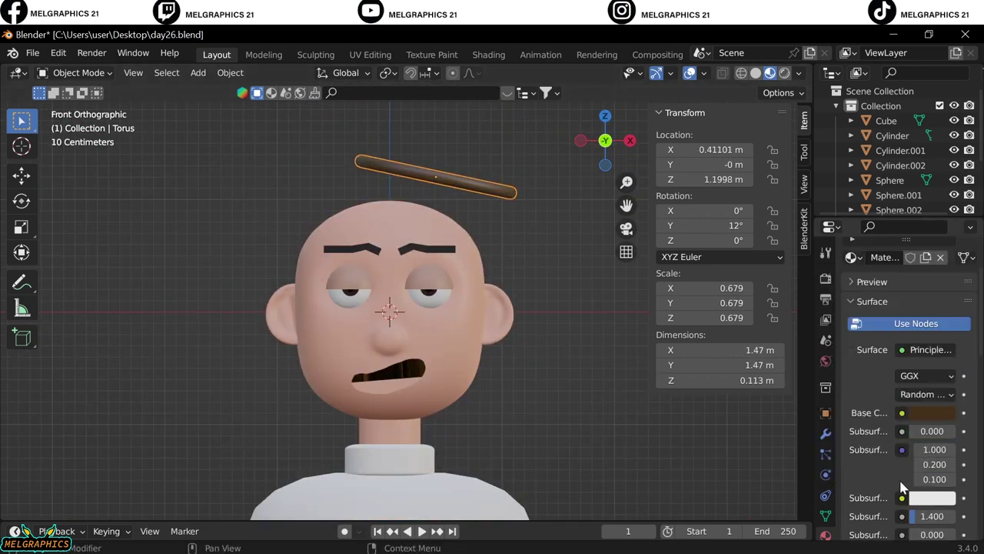
scroll(903, 485, "down", 3)
middle_click_drag(513, 238, 494, 403, "shift")
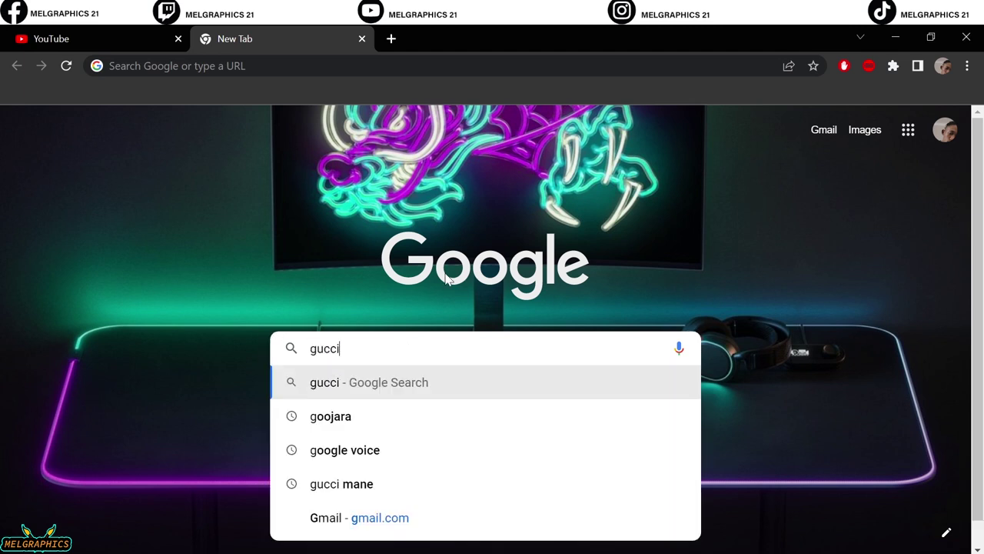
Search Google for 'gucci' and browse the image results.
key("Return")
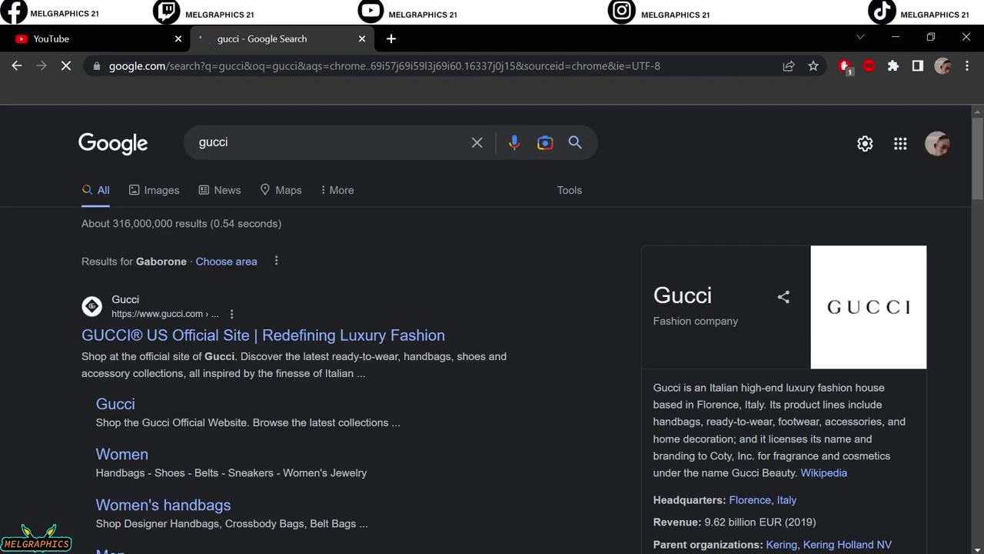
left_click(154, 193)
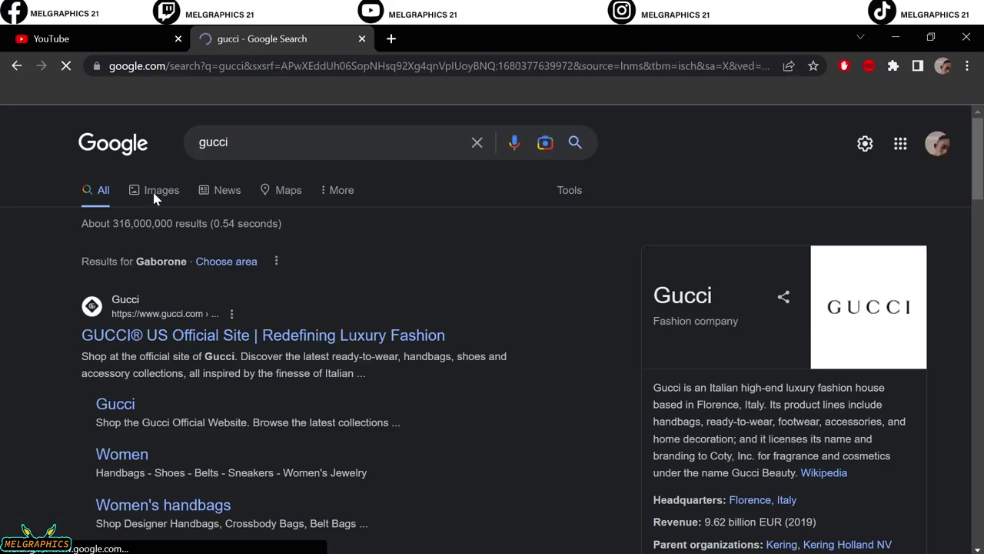
scroll(378, 256, "down", 2)
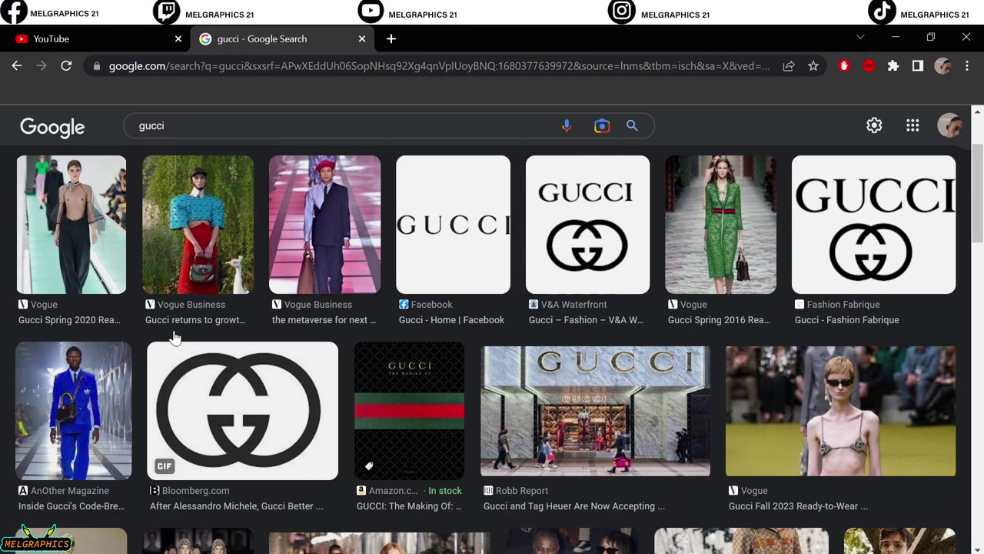
scroll(176, 336, "down", 2)
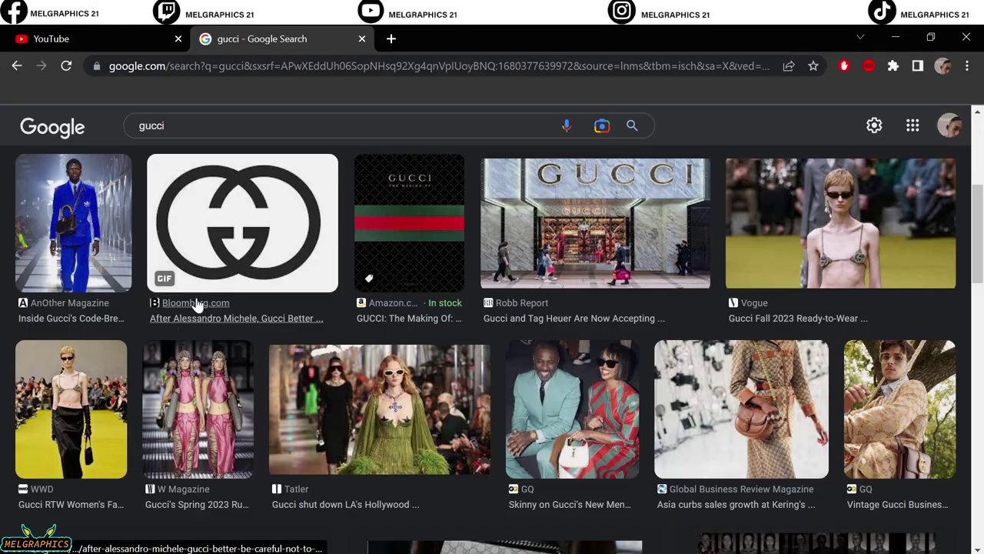
scroll(197, 308, "down", 5)
scroll(423, 326, "down", 5)
Search images for 'clothes gucci' and save the GG-patterned cardigan picture.
left_click(152, 127)
left_click(76, 209)
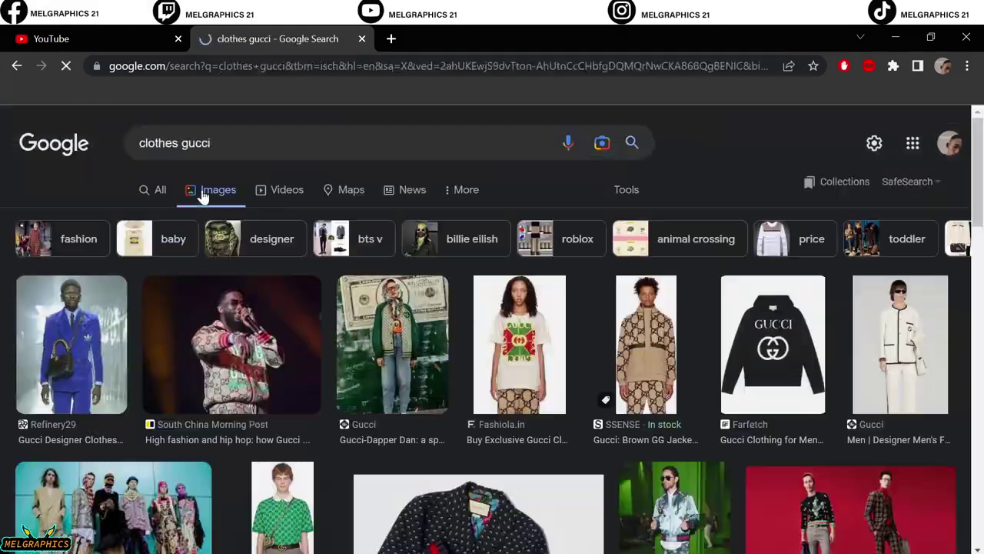
scroll(462, 323, "down", 10)
scroll(538, 323, "down", 5)
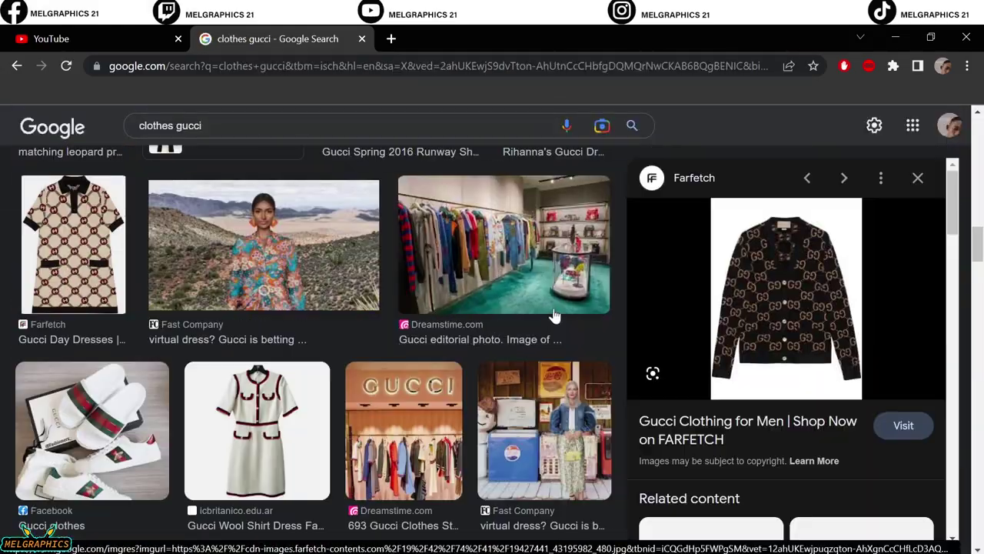
right_click(737, 260)
left_click(756, 289)
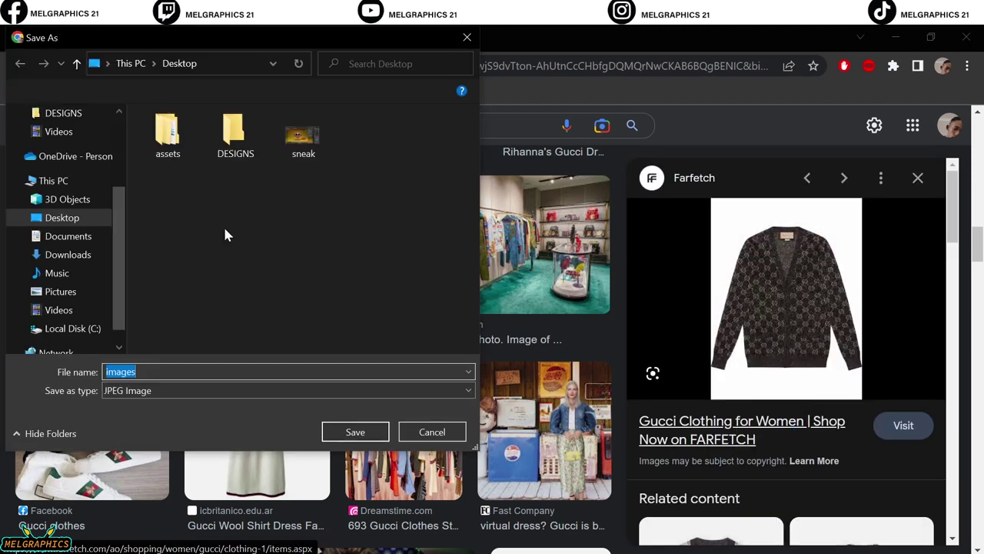
left_click(353, 430)
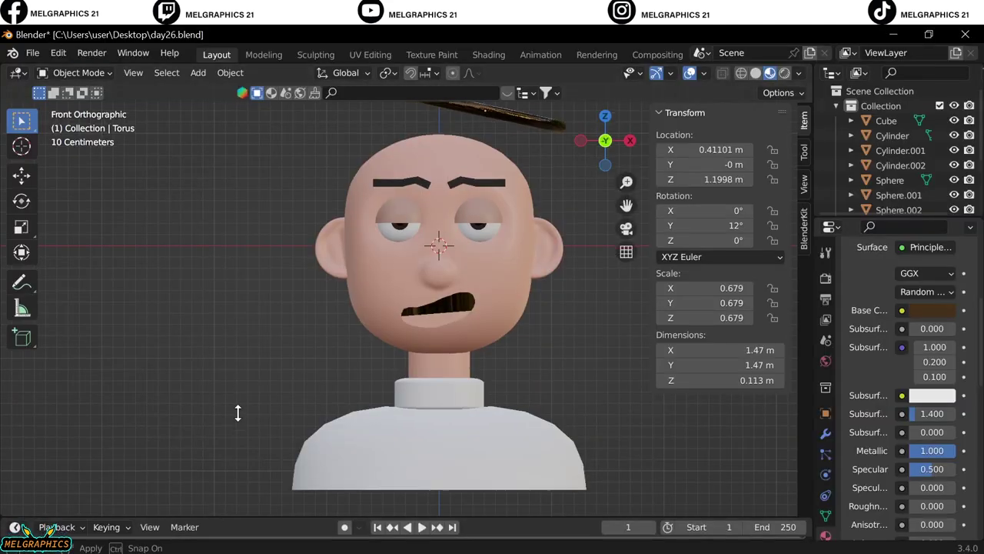
Enlarge the bottom area into a Shader Editor and create a new material for the shirt.
left_click(15, 393)
mouse_move(237, 520)
left_mouse_down()
mouse_move(231, 342)
mouse_move(285, 290)
left_mouse_up()
left_click(42, 356)
left_click(925, 343)
middle_click_drag(284, 379, 318, 410)
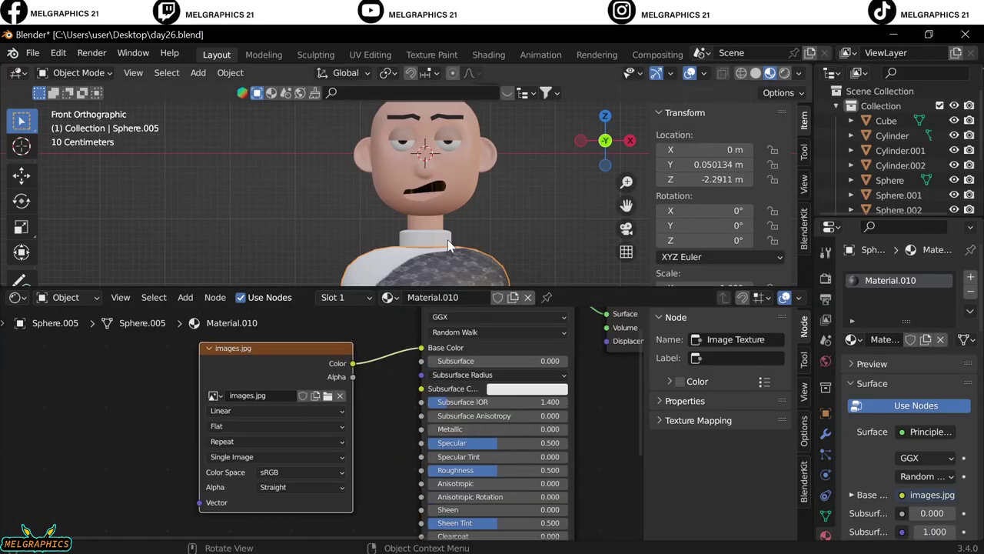
middle_click_drag(431, 193, 490, 126)
scroll(438, 192, "up", 4)
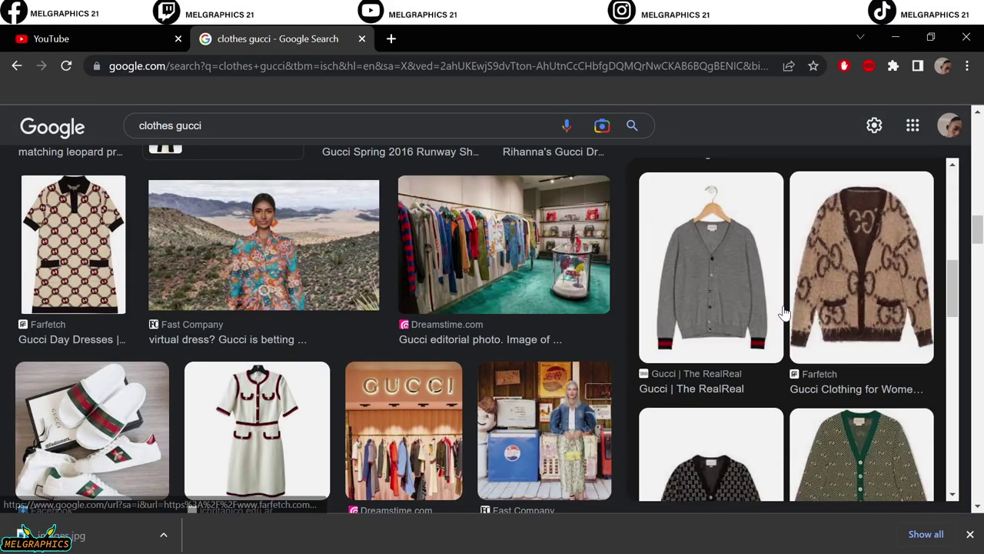
Search Google Images for 'cloths gucci'.
scroll(219, 302, "down", 5)
scroll(219, 301, "down", 5)
scroll(219, 302, "down", 3)
left_click(163, 126)
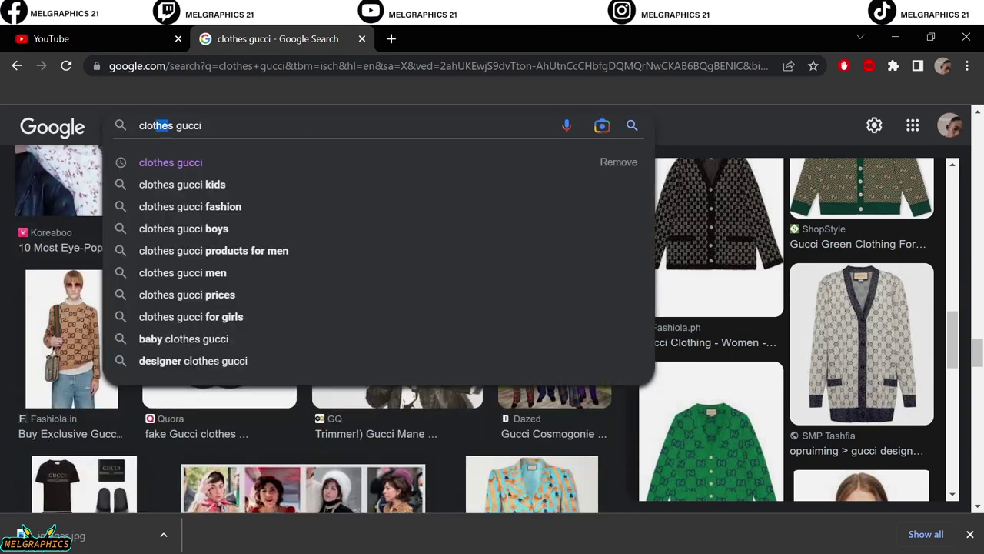
type("loth")
key("Return")
Preview the green-striped Gucci kids polo result and start saving it.
scroll(958, 308, "down", 5)
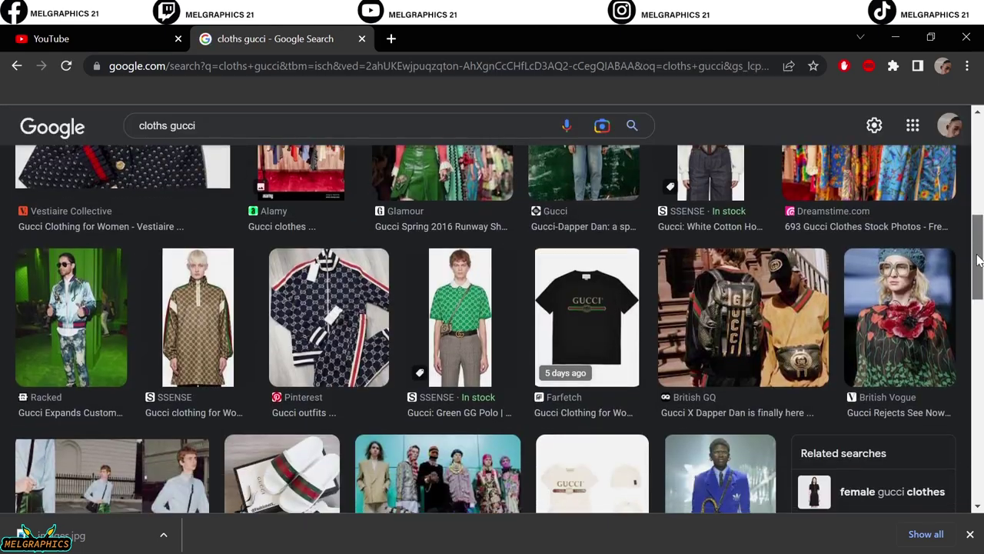
scroll(954, 394, "down", 3)
scroll(954, 395, "down", 5)
left_click(361, 277)
right_click(800, 261)
left_click(861, 438)
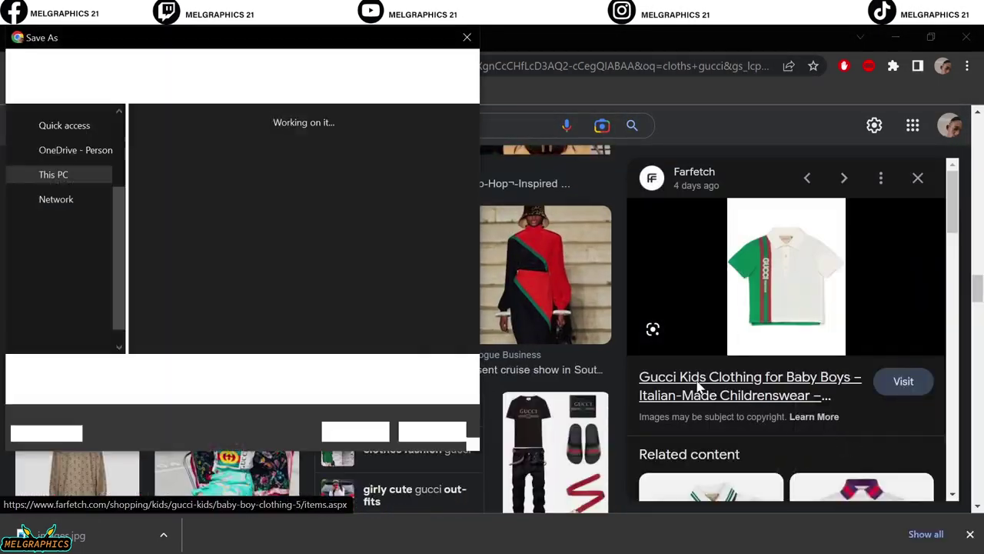
Browse more Gucci results and save the blue monogrammed Gucci polo image.
scroll(394, 330, "down", 5)
left_click(223, 308)
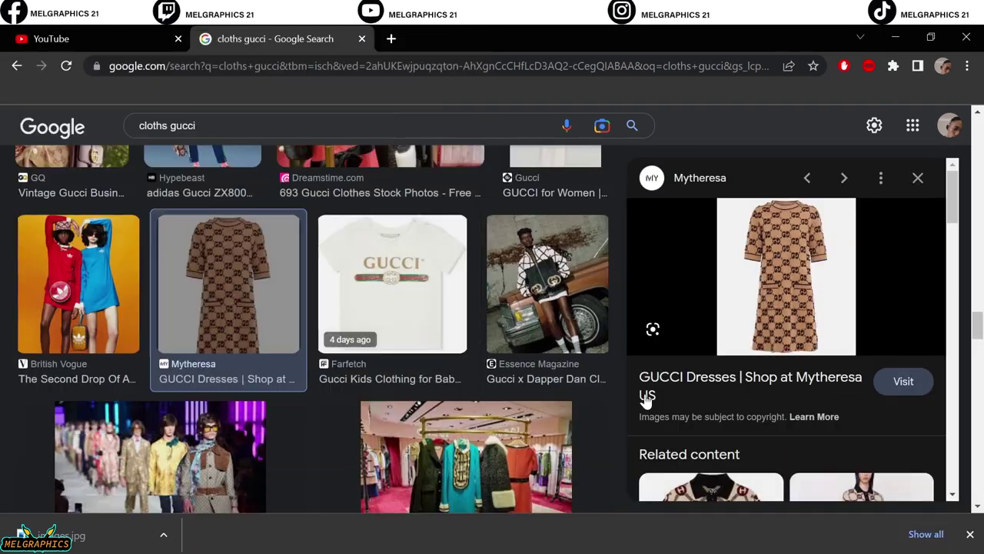
left_click(711, 484)
scroll(387, 356, "down", 5)
left_click(83, 423)
right_click(795, 326)
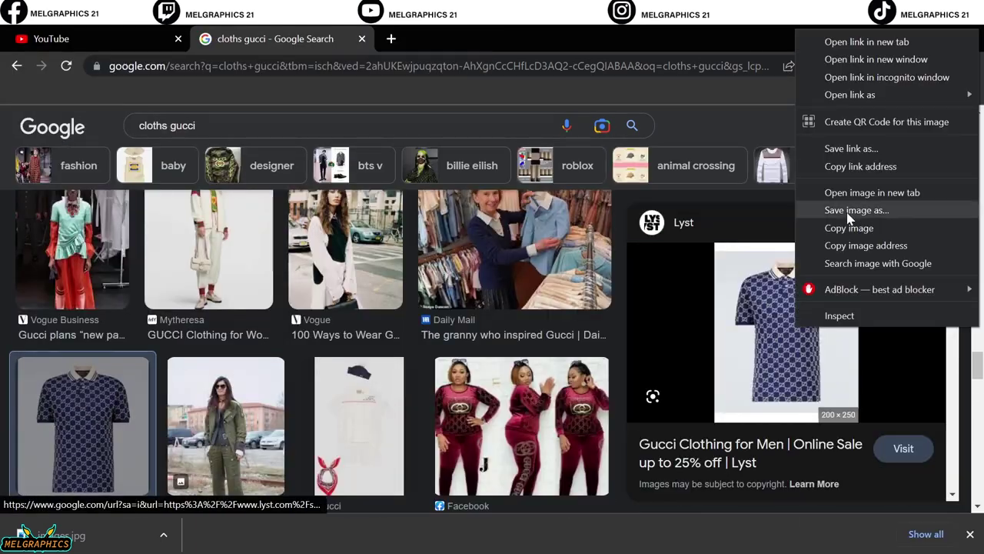
left_click(838, 147)
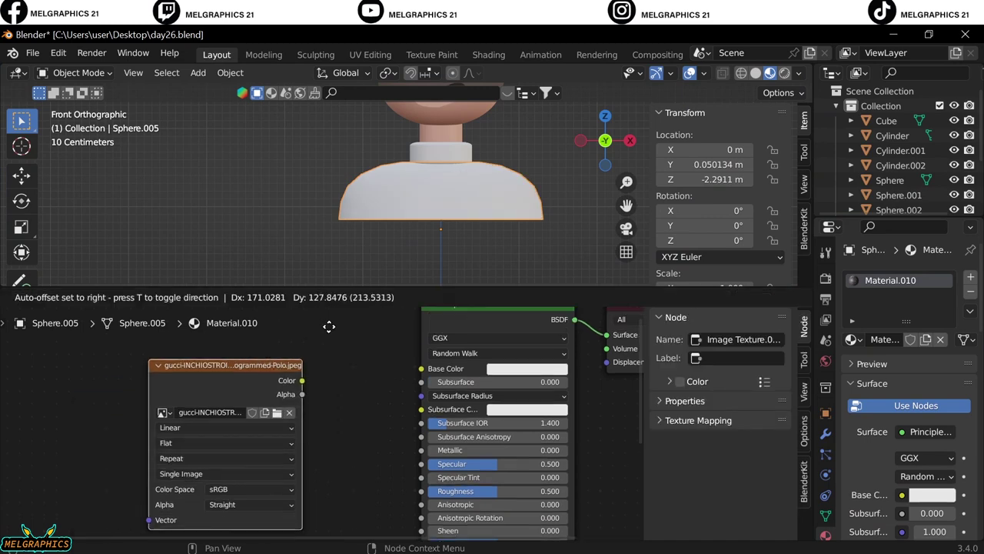
Turn the lower area into an Image Editor and load the saved Gucci polo image.
left_click(17, 299)
left_click(46, 339)
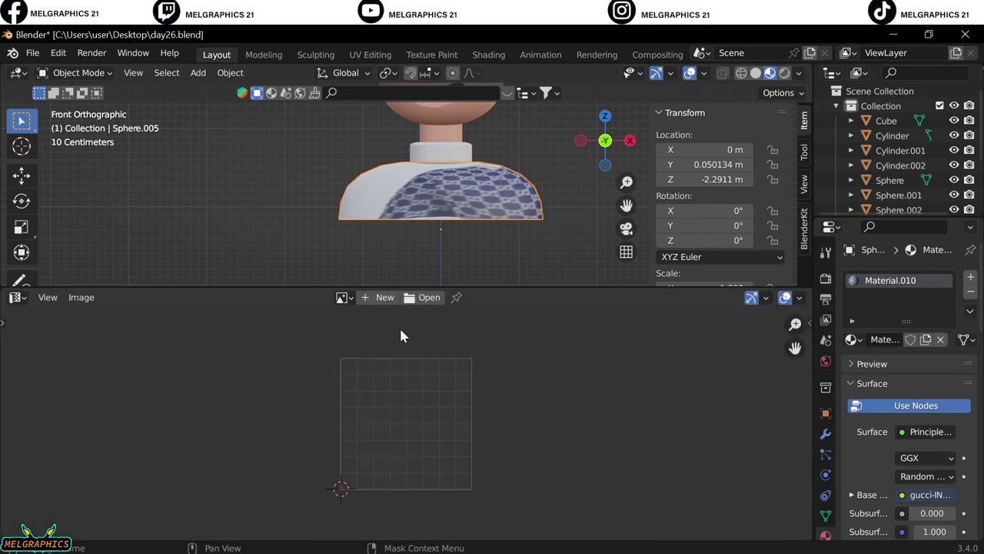
left_click(359, 297)
left_click(400, 436)
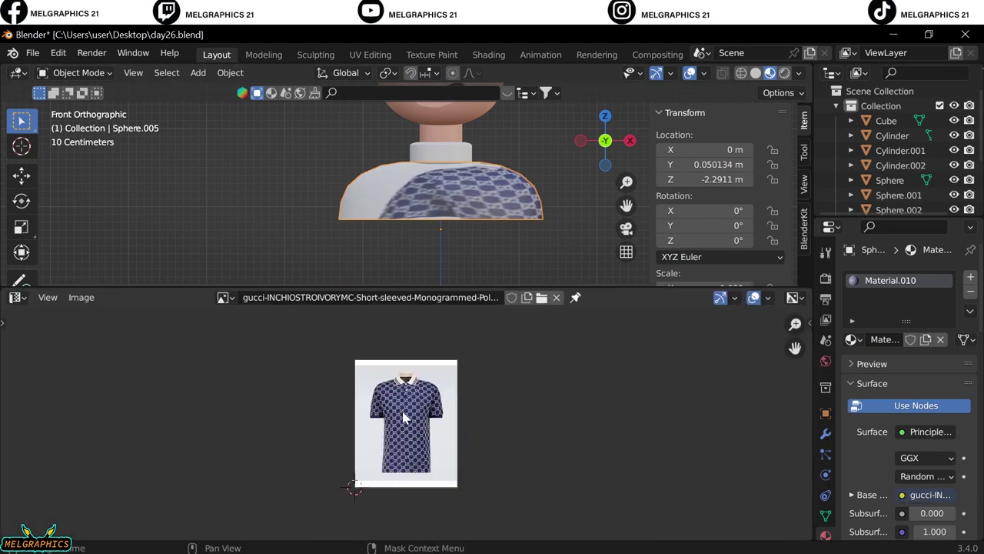
Put the shirt into Edit Mode and switch the lower area to the UV Editor.
scroll(402, 416, "up", 4)
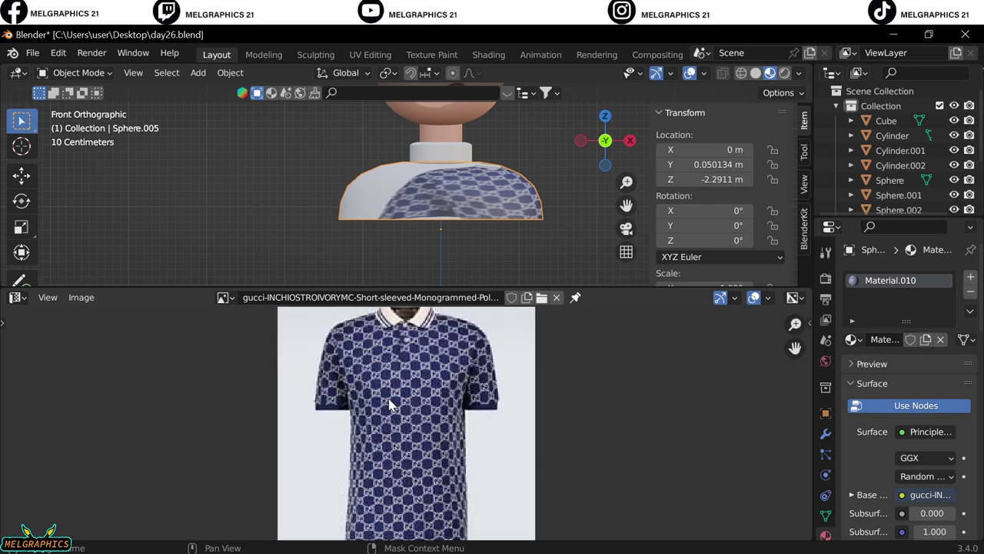
left_click(77, 72)
left_click(77, 103)
left_click(15, 297)
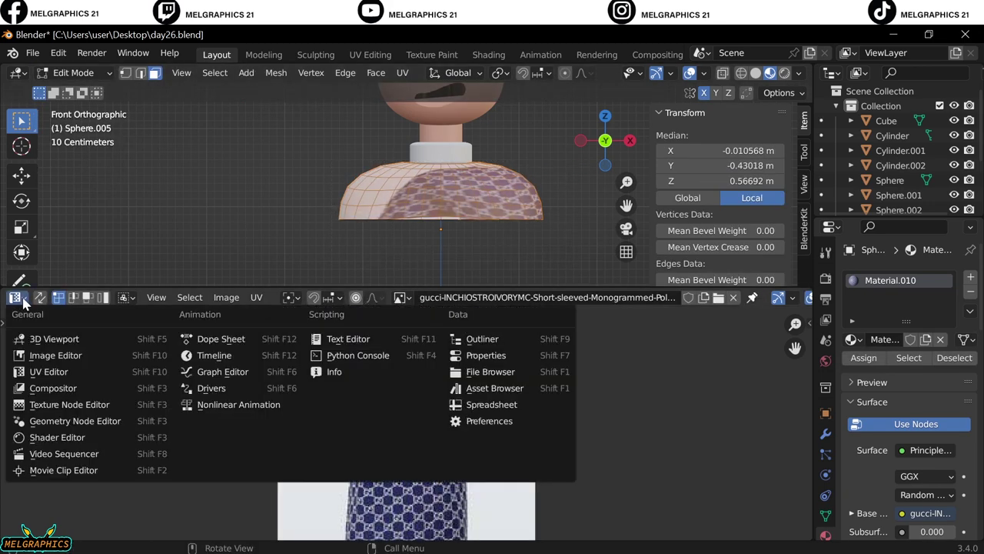
left_click(67, 347)
Move all shirt UVs over the polo's centre, then return to Object Mode and select the collar.
key("a")
key("g")
key("Escape")
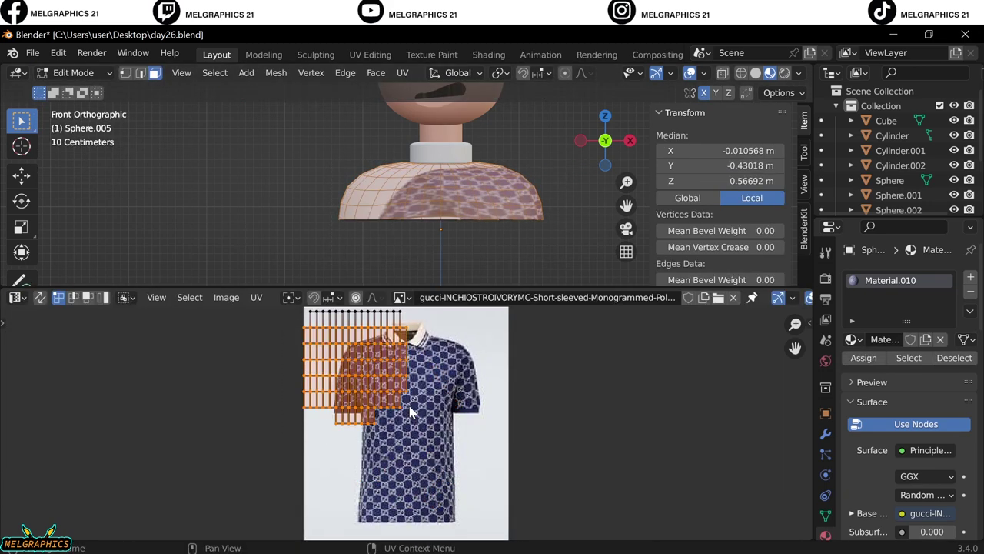
key("g")
left_click(493, 430)
left_click(571, 437)
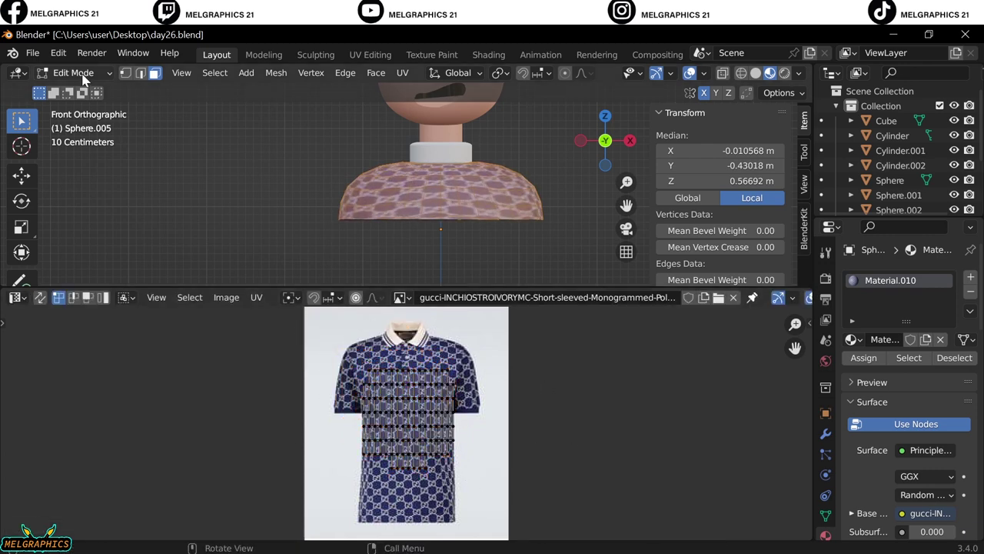
key("Tab")
left_click(426, 153)
Give the collar the polo image material and shrink its UVs in the UV Editor.
left_click(17, 297)
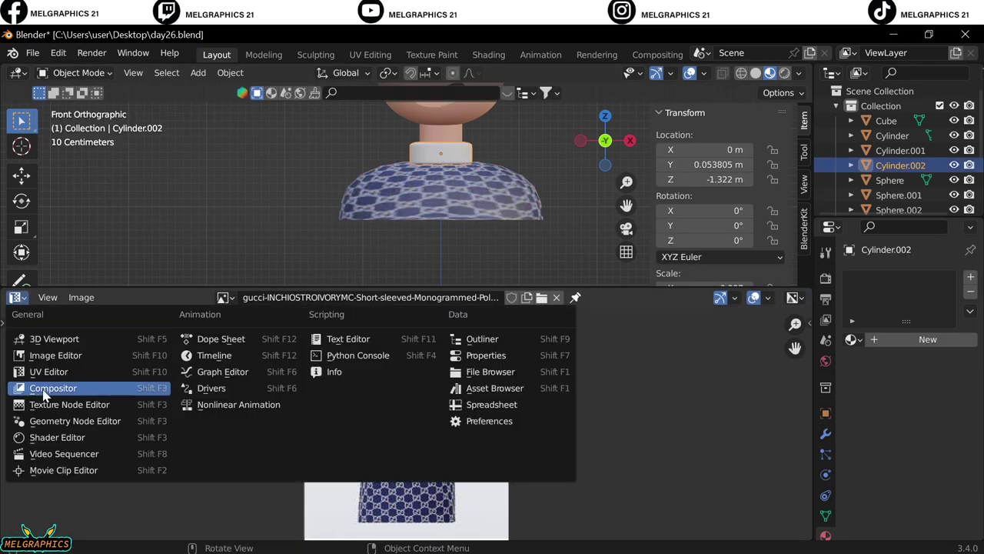
left_click(73, 409)
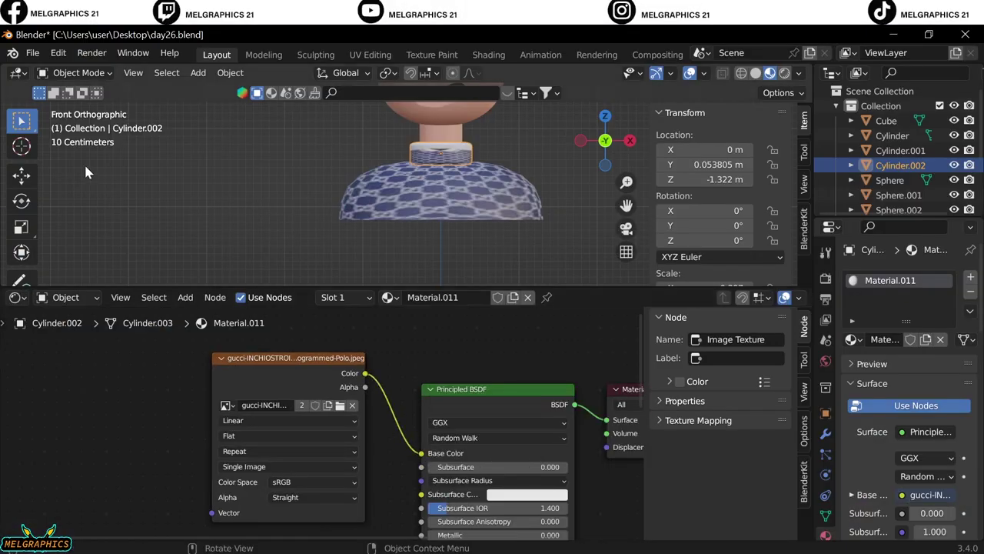
left_click(17, 297)
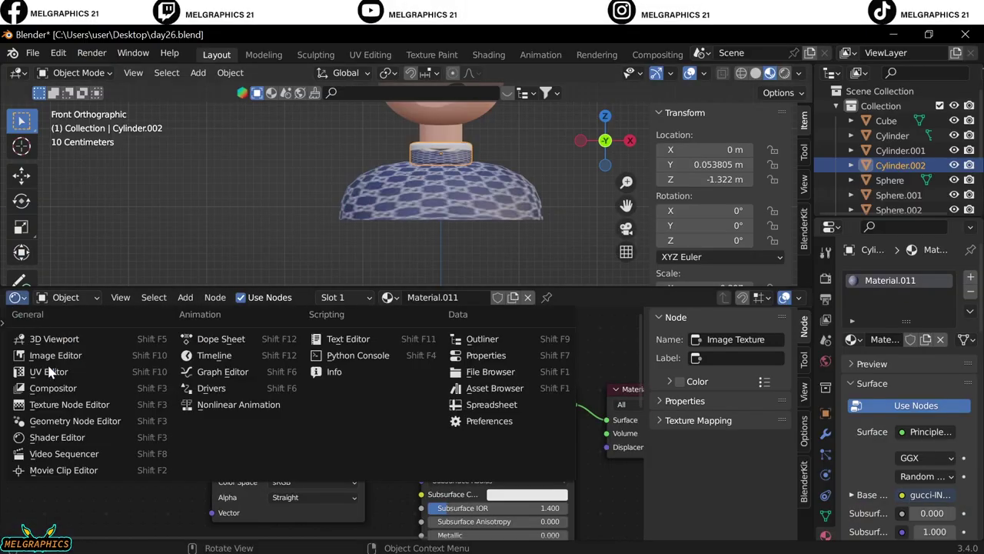
left_click(46, 367)
key("Tab")
scroll(455, 423, "down", 3)
key("a")
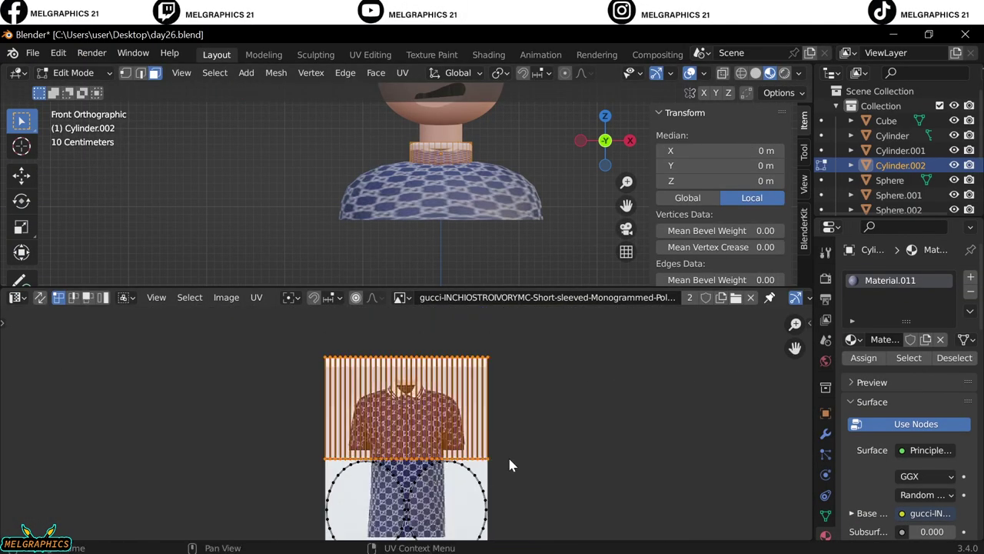
key("s")
left_click(507, 455)
Unwrap the collar's UVs, return to Object Mode and orbit to check the matching pattern.
scroll(557, 432, "up", 5)
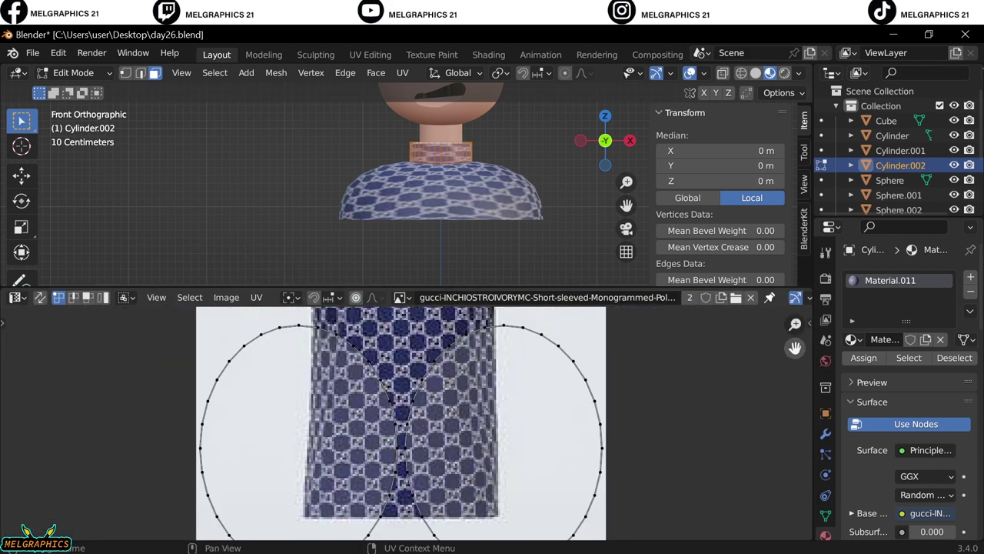
right_click(472, 411)
left_click(384, 281)
left_click(566, 493)
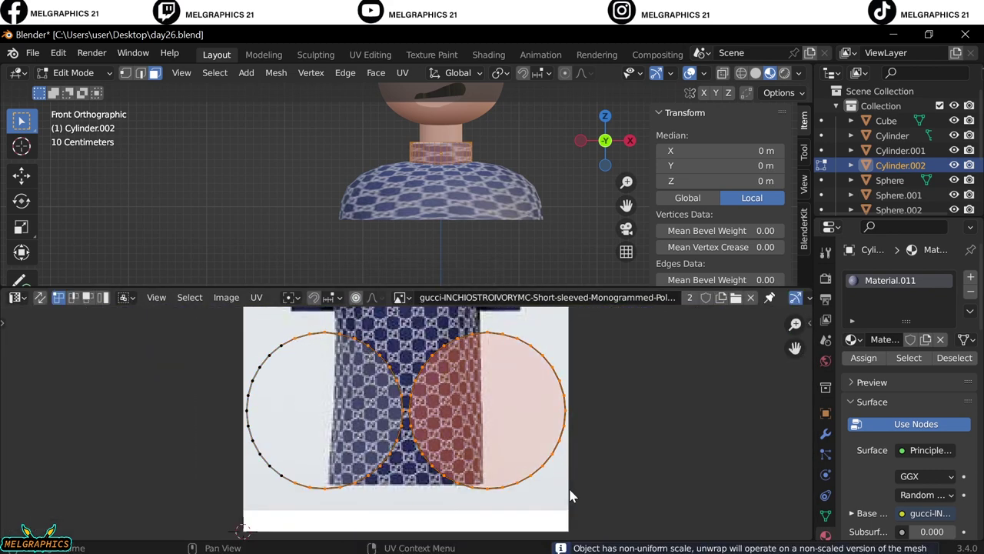
right_click(417, 468)
key("Tab")
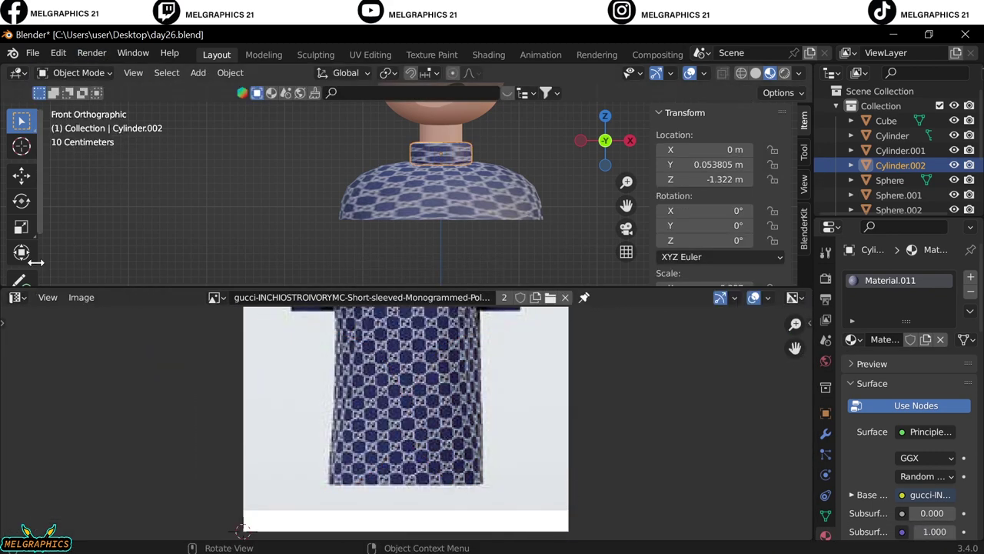
left_click_drag(461, 290, 461, 523)
mouse_move(431, 431)
middle_mouse_down()
mouse_move(275, 343)
mouse_move(448, 354)
middle_mouse_up()
Sculpt the shirt with a Grab stroke to slim it front-to-back.
key("KP_1")
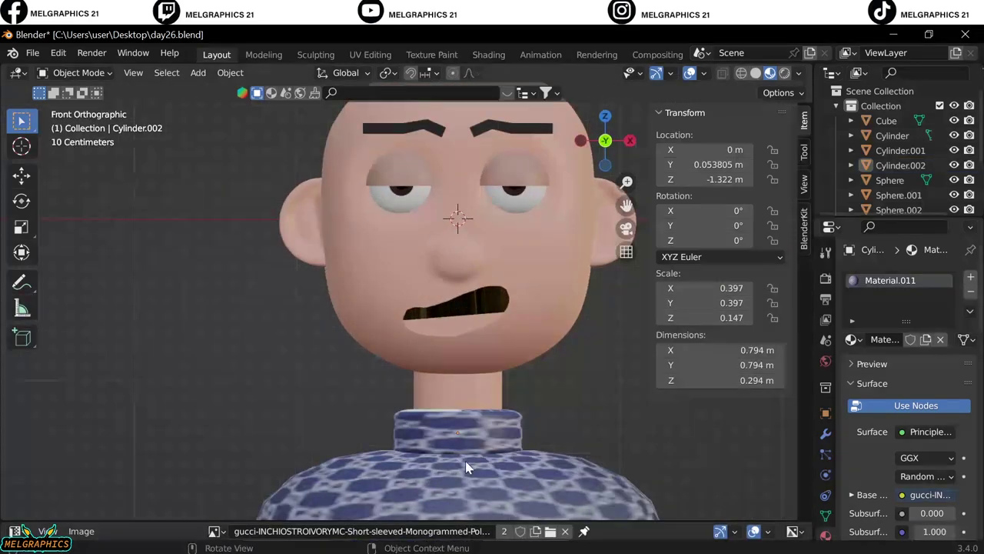
scroll(553, 385, "down", 3)
scroll(582, 377, "down", 2)
left_click(355, 413)
key("KP_3")
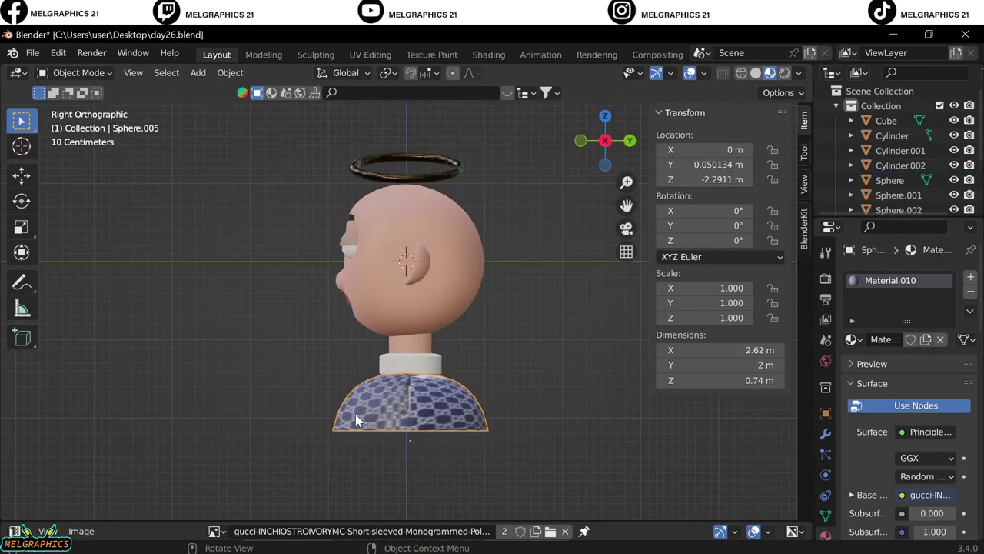
left_click(77, 72)
left_click(83, 108)
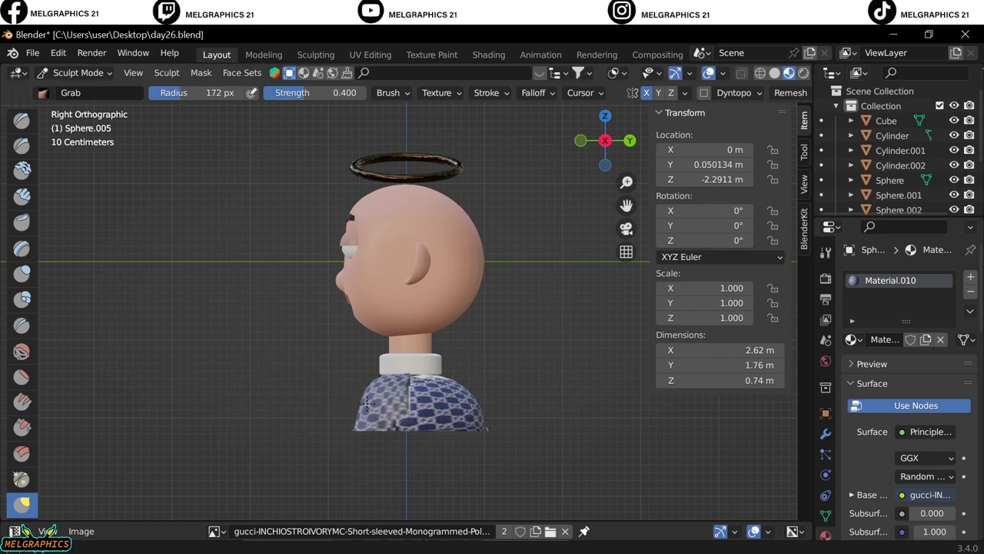
mouse_move(475, 413)
middle_mouse_down()
mouse_move(440, 449)
mouse_move(451, 445)
middle_mouse_up()
key("KP_1")
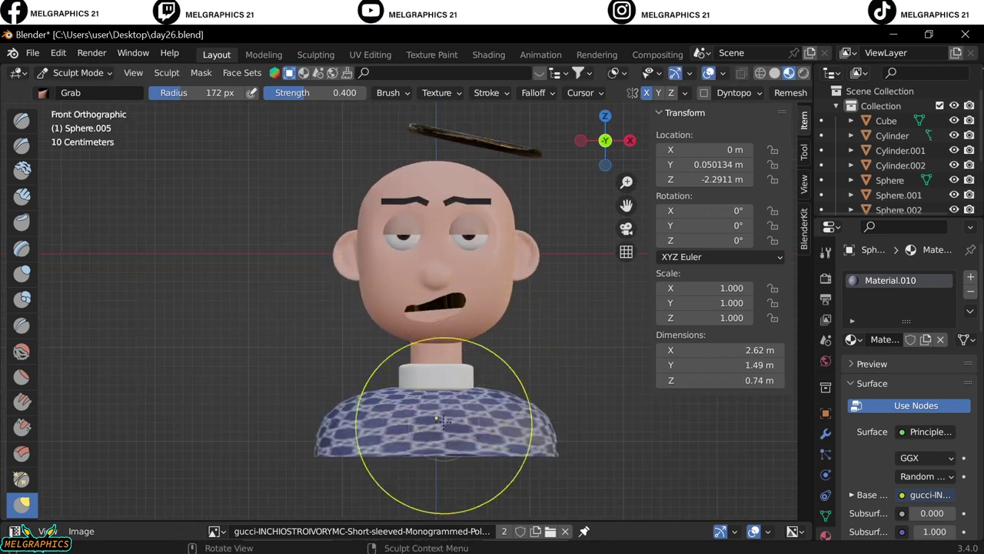
Delete the polo Image Texture node and set the shirt's Base Color to blue.
left_click_drag(114, 521, 113, 374)
key("shift+F3")
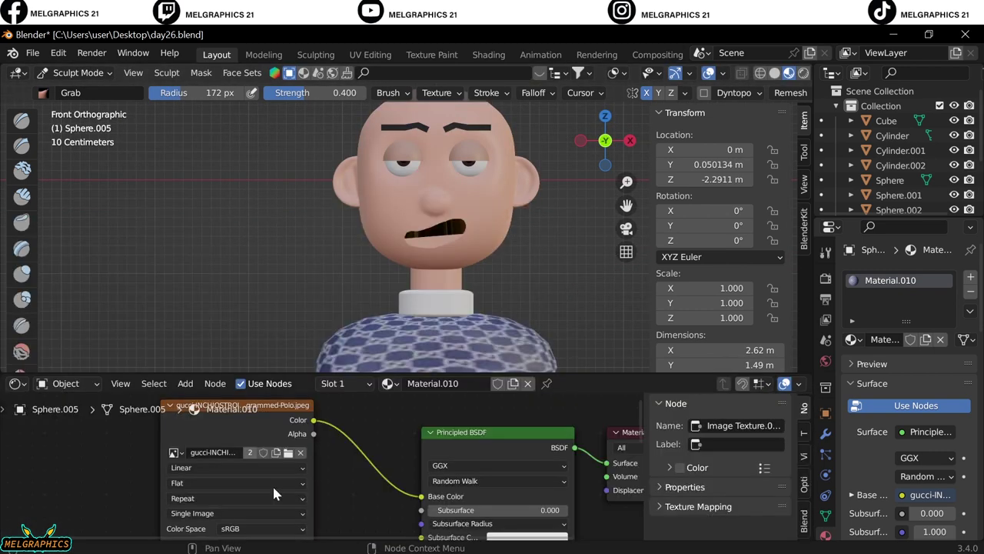
left_click_drag(421, 496, 354, 484)
key("x")
middle_click_drag(492, 492, 492, 407)
left_click(512, 410)
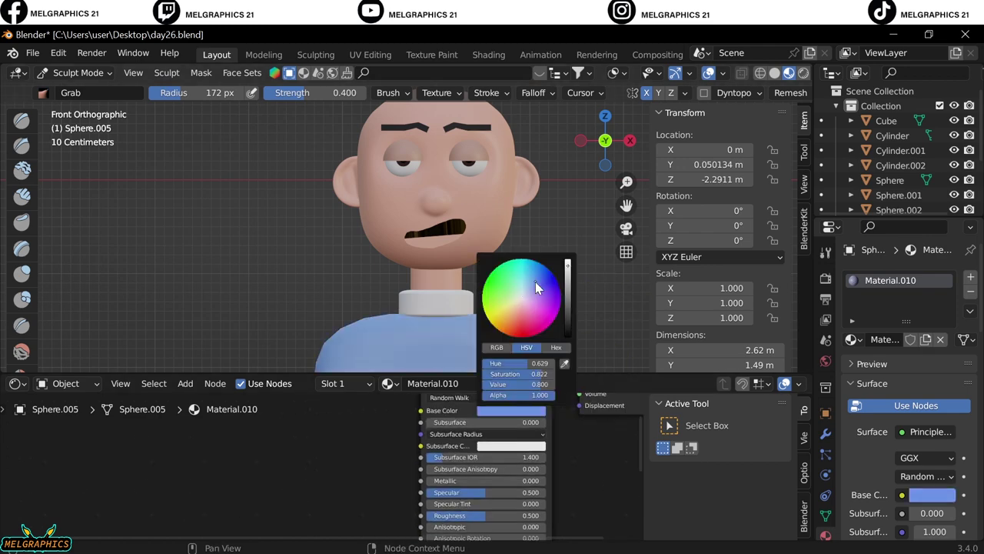
left_click(536, 282)
left_click_drag(350, 372, 350, 521)
Return to Object Mode and add a camera in front of the bust.
key("ctrl+Tab")
middle_click_drag(361, 461, 403, 404)
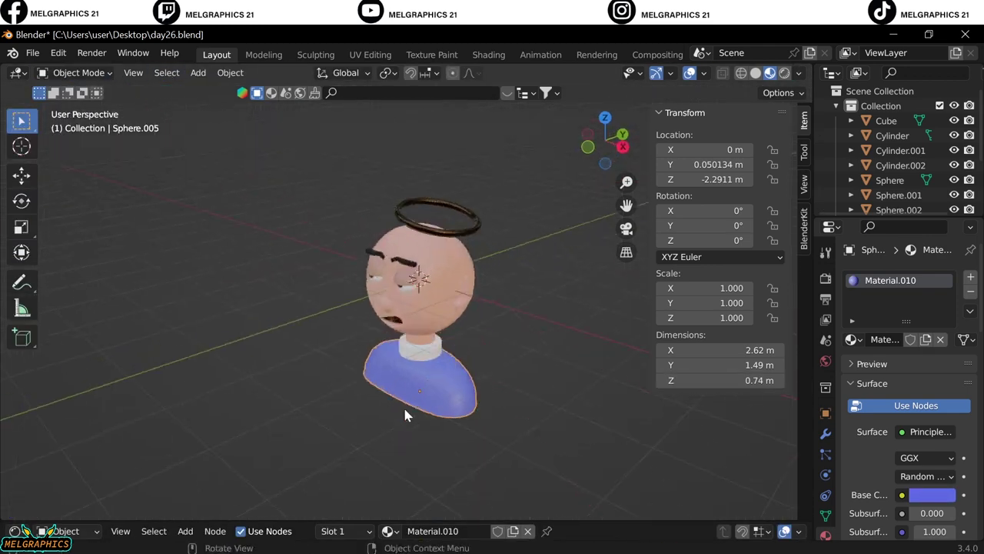
key("KP_1")
key("shift+a")
left_click(370, 483)
key("KP_3")
Move the camera along Y and adjust its framing through the camera view.
key("g")
key("y")
left_click(77, 459)
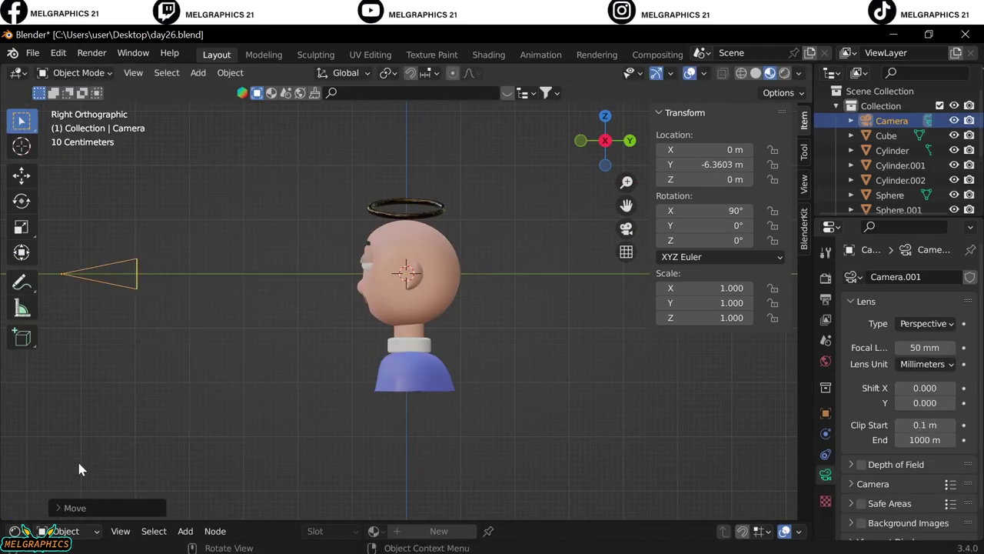
scroll(92, 453, "down", 2)
key("KP_0")
left_click_drag(926, 402, 912, 402)
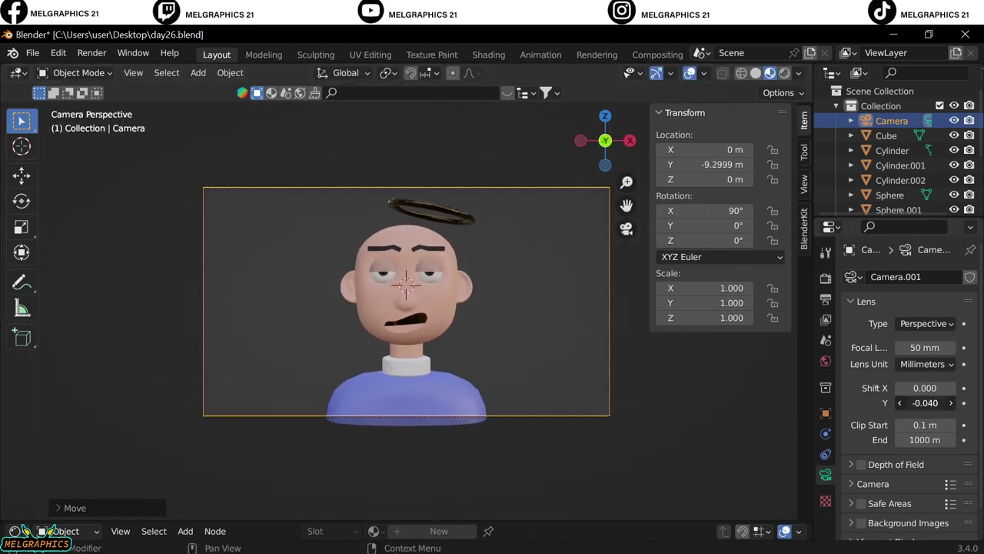
middle_click_drag(531, 369, 554, 381)
key("KP_3")
Add an area light and slide it along the Y axis.
key("shift+a")
left_click(472, 354)
key("g")
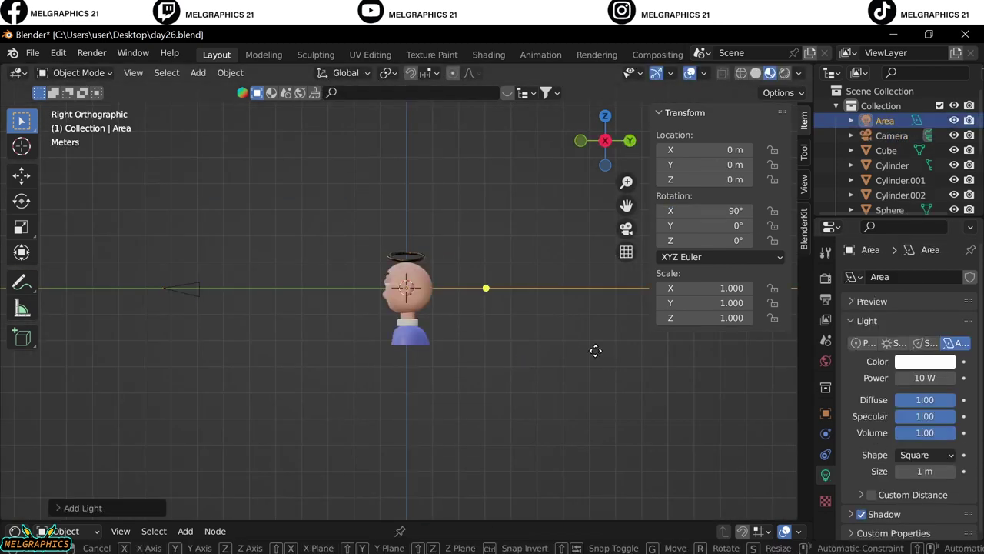
key("y")
left_click(464, 340)
Add a second area light and offset it sideways along X.
key("shift+a")
left_click(564, 369)
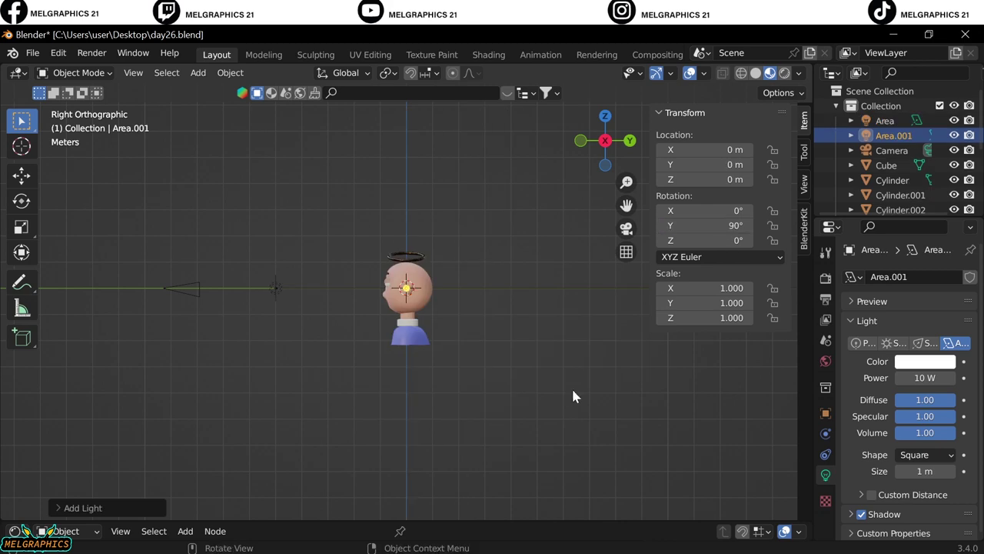
key("KP_1")
key("g")
key("x")
left_click(626, 391)
middle_click_drag(626, 391, 444, 390)
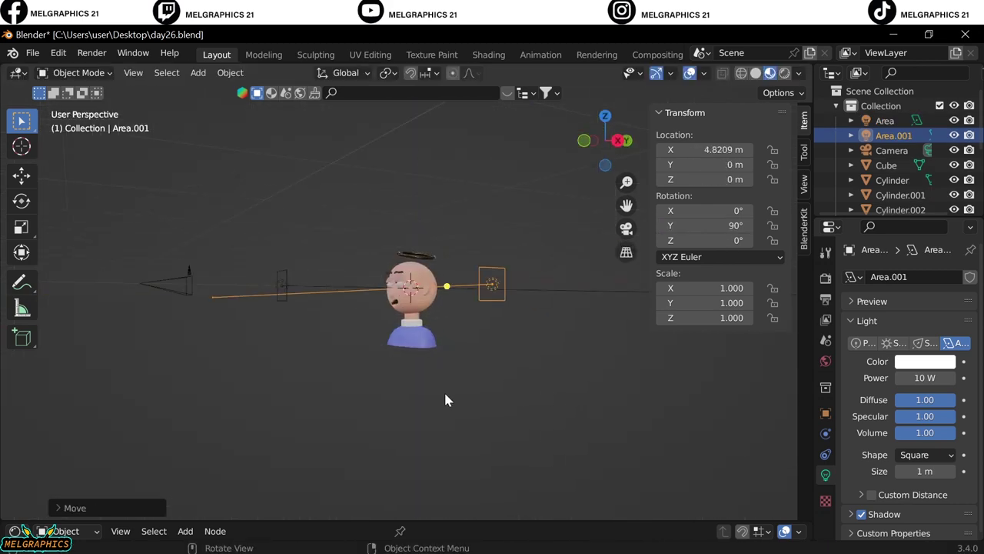
key("KP_3")
Add an area light rotated -90° on X and place it behind and below the head.
key("shift+a")
left_click(517, 428)
double_click(703, 210)
type("90")
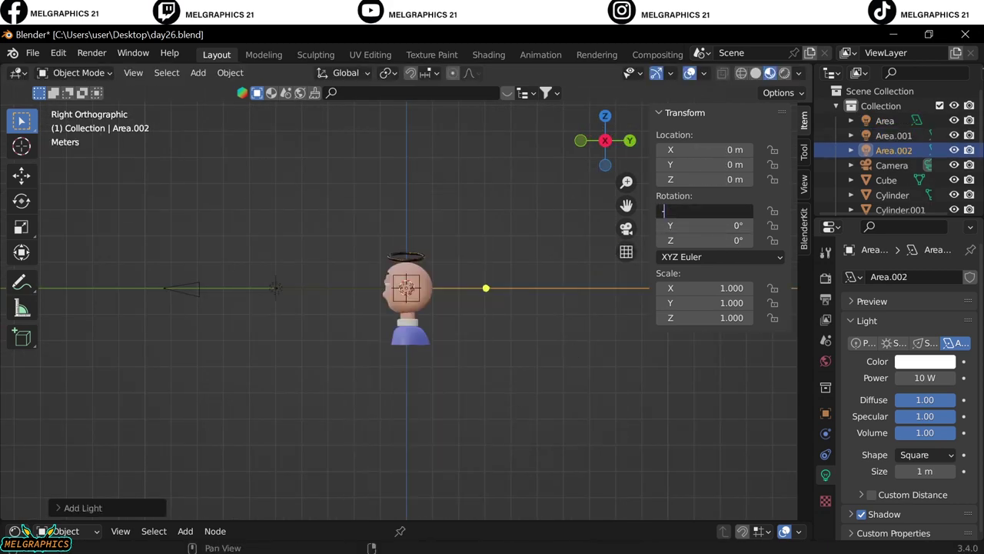
type("-90")
key("Return")
key("g")
key("y")
left_click(589, 393)
middle_click_drag(590, 393, 587, 407)
key("KP_0")
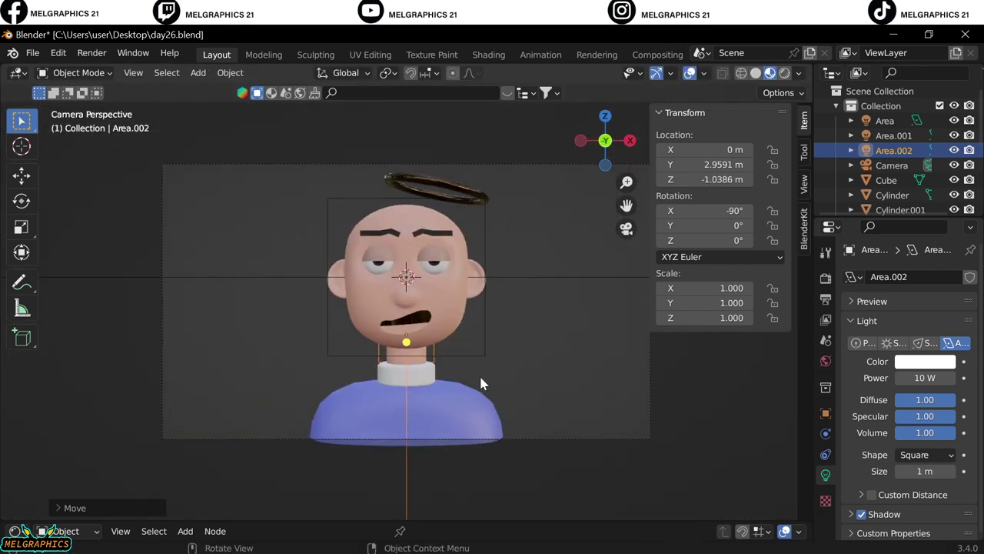
scroll(491, 402, "down", 1)
Add an area light in front of the bust, rotated 45° on Z, at the front right.
key("shift+a")
left_click(585, 454)
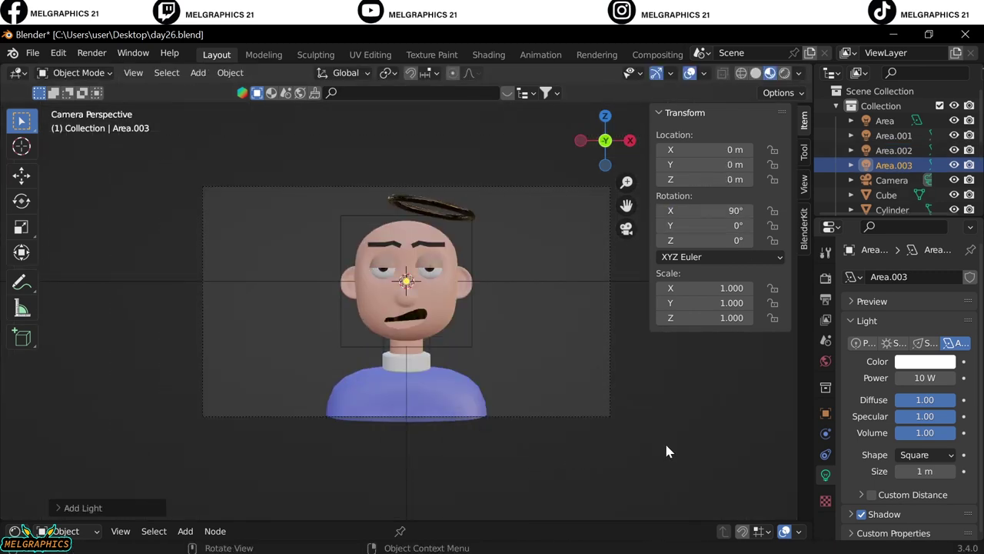
key("KP_7")
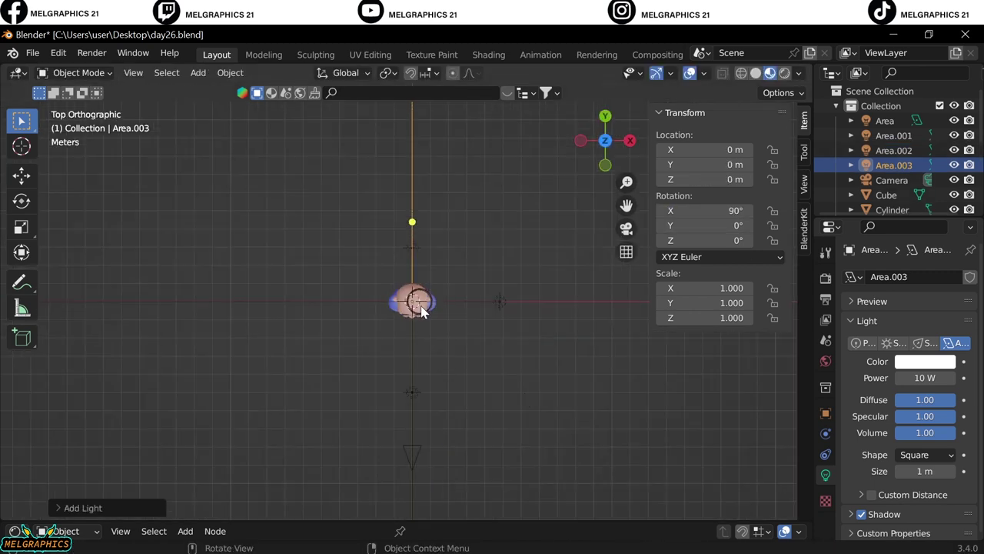
key("g")
key("y")
left_click(415, 392)
double_click(704, 240)
type("45")
key("Return")
key("g")
key("x")
left_click(591, 388)
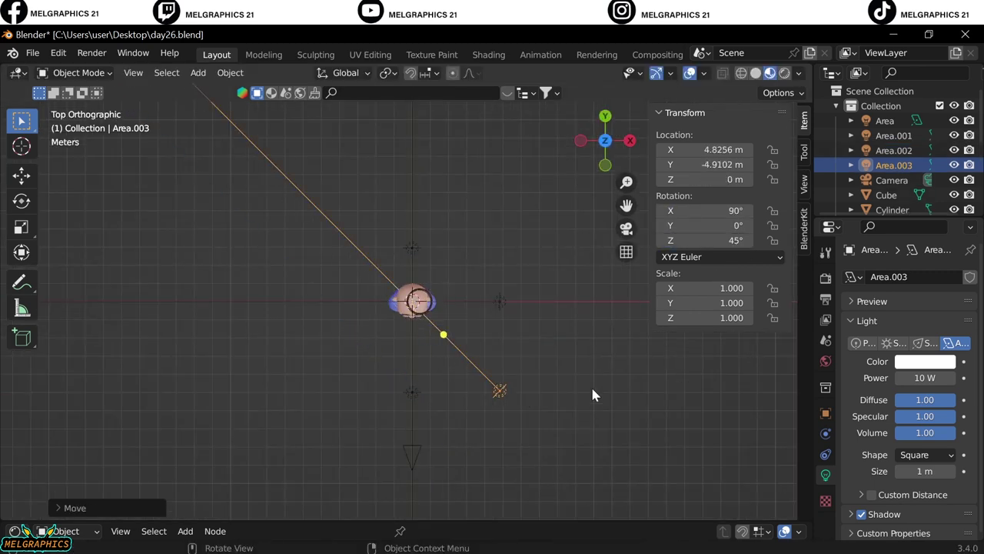
Make a linked duplicate of that light rotated -45° on Z for the front left.
right_click(590, 392)
left_click(538, 393)
key("Escape")
double_click(703, 240)
type("-485")
key("Return")
key("g")
key("x")
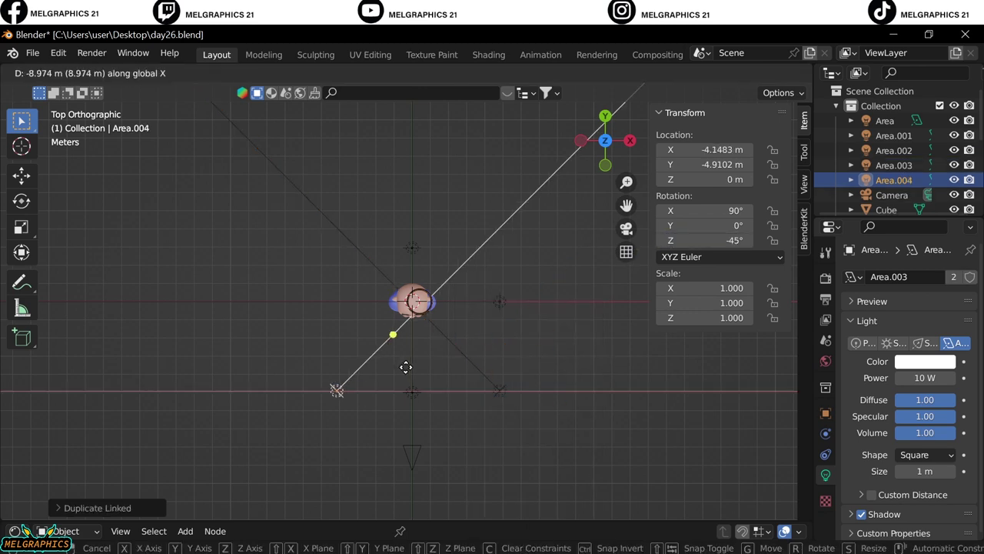
key("Escape")
key("KP_0")
Add an area light raised along Z above the head.
key("shift+a")
left_click(540, 391)
key("g")
key("z")
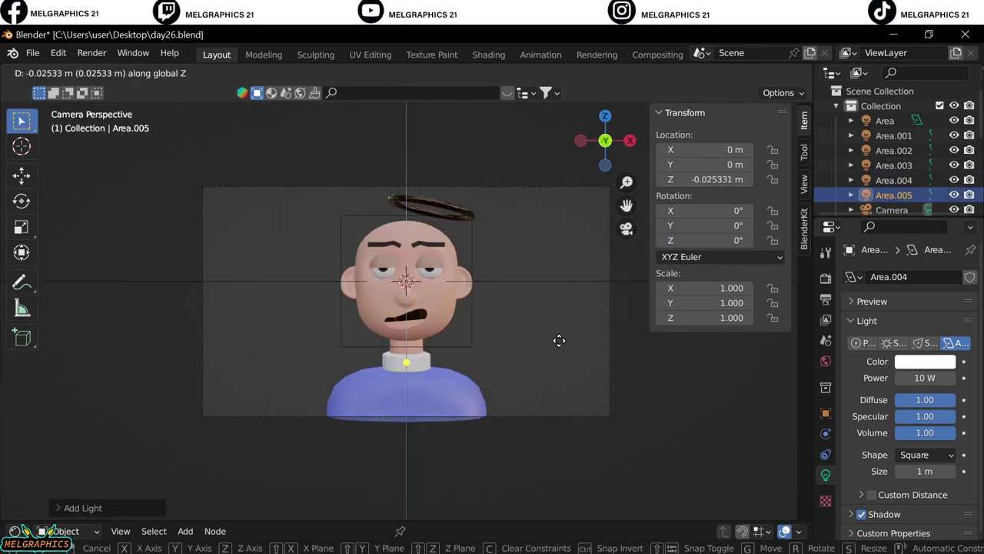
key("Return")
Save the blend file from the File menu.
left_click(32, 52)
left_click(48, 149)
left_click(32, 53)
Close the file browser, cancel trial moves of the overhead light, and return to camera view.
left_click(202, 384)
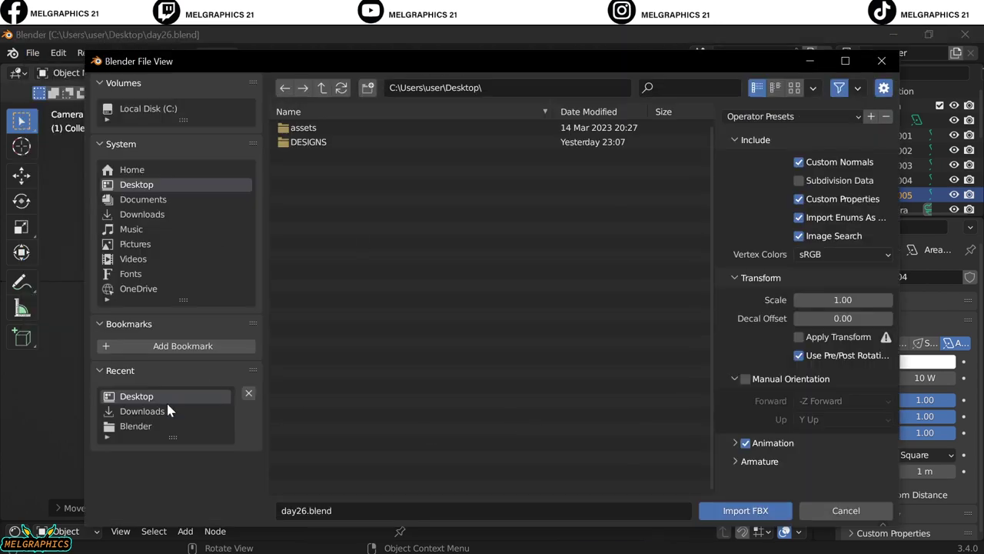
key("Escape")
key("s")
key("Escape")
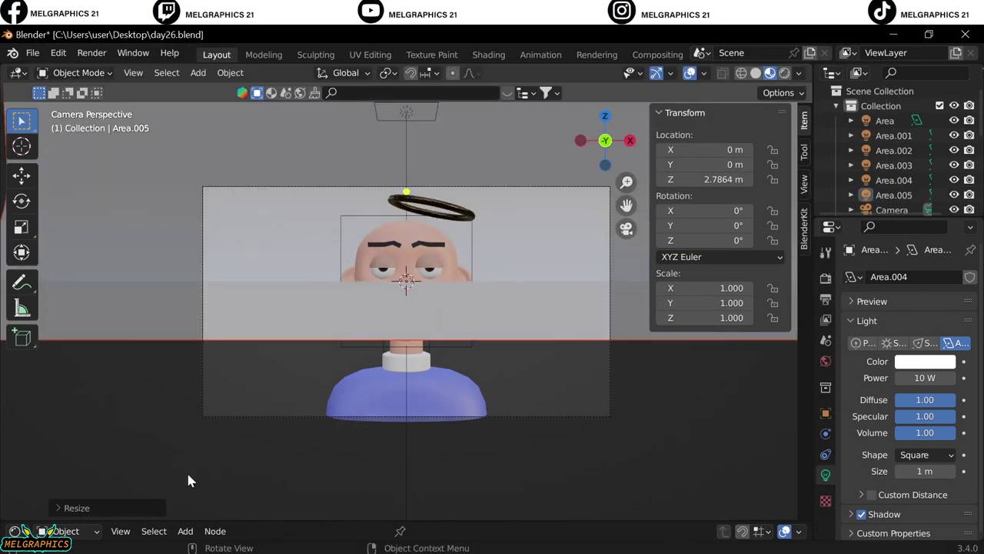
key("KP_3")
key("g")
key("Escape")
key("g")
key("z")
key("Escape")
key("KP_0")
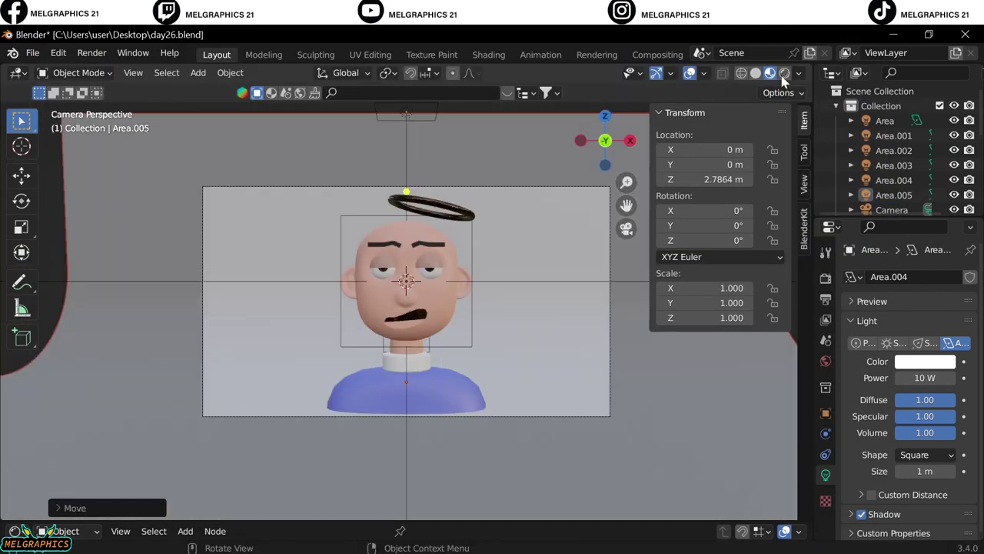
Set the rear light Area.002 to 250 W power with a pink colour.
left_click(893, 164)
double_click(925, 378)
type("2")
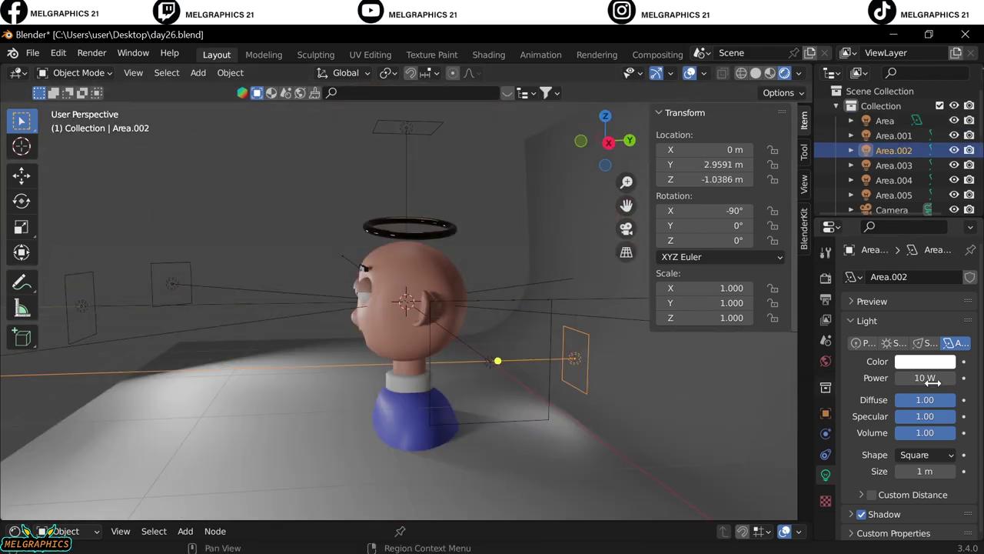
type("0")
key("Return")
key("KP_0")
left_click(925, 361)
left_click(903, 240)
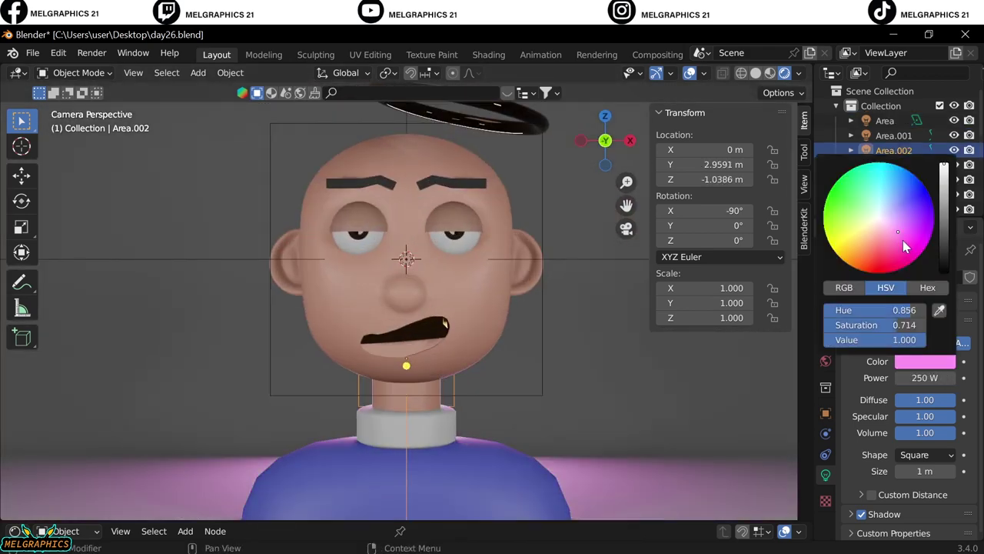
Change the Ciclorama backdrop's Base Color to green.
left_click(646, 400)
left_click(924, 447)
left_click(877, 300)
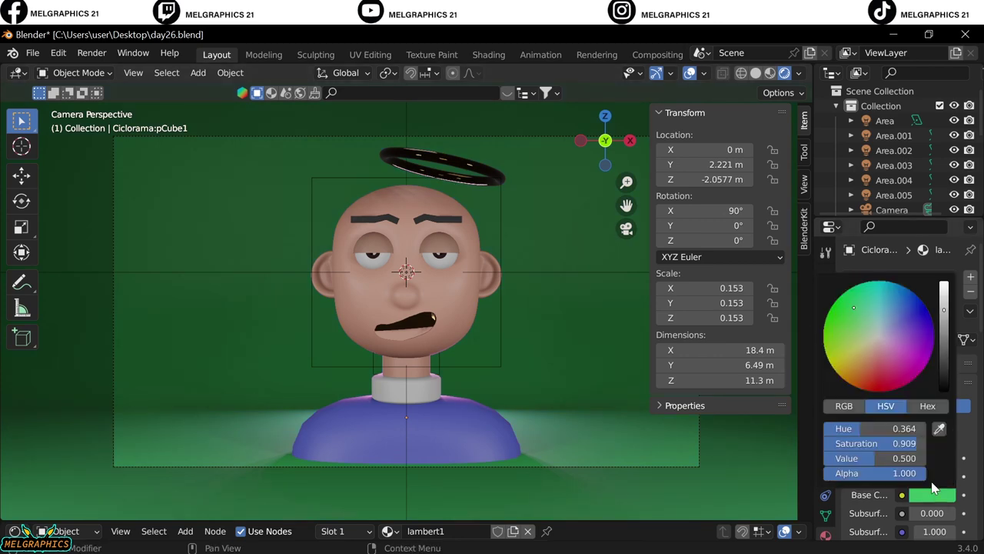
scroll(406, 269, "up", 3)
left_click(460, 159)
left_click(932, 495)
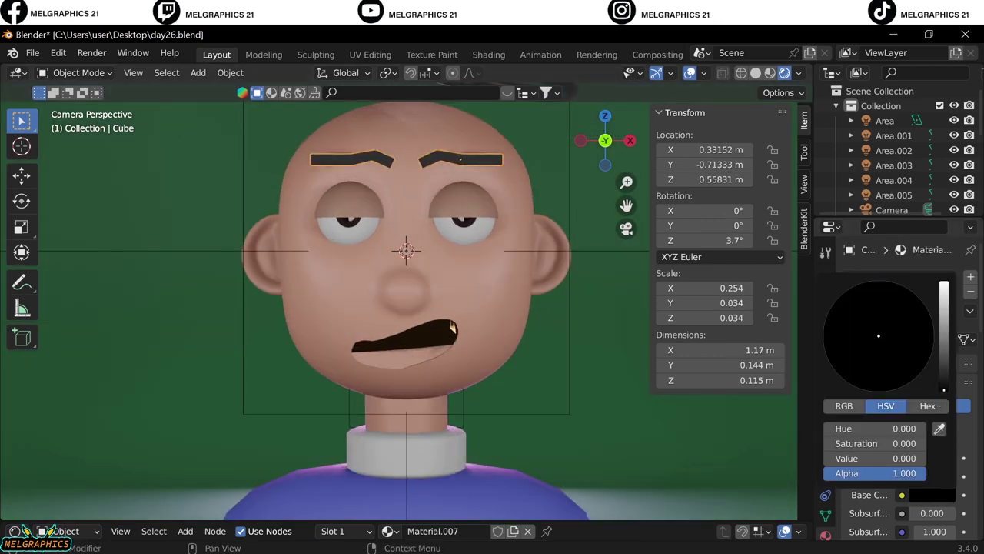
middle_click_drag(635, 388, 333, 435)
Raise the overhead light Area.005 to 50 W and render the scene with F12.
left_click(894, 194)
key("KP_0")
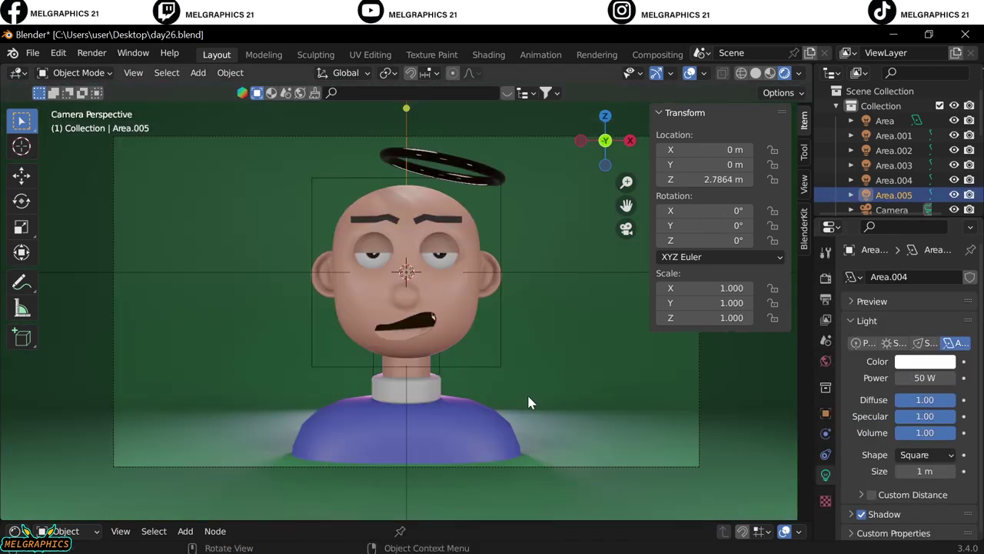
left_click(925, 361)
left_click(902, 241)
middle_click_drag(470, 269, 312, 372)
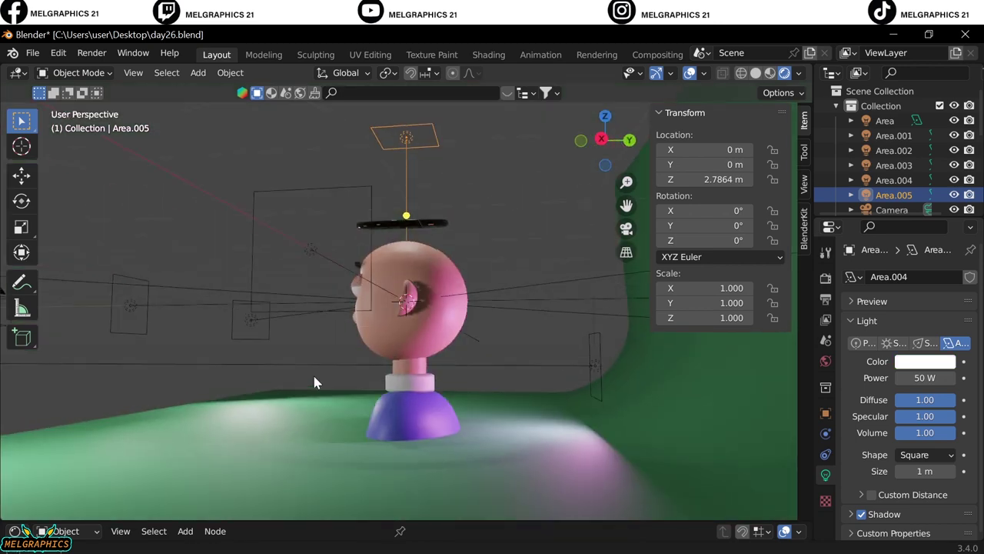
key("KP_0")
scroll(405, 423, "up", 2)
scroll(394, 361, "up", 1)
key("F12")
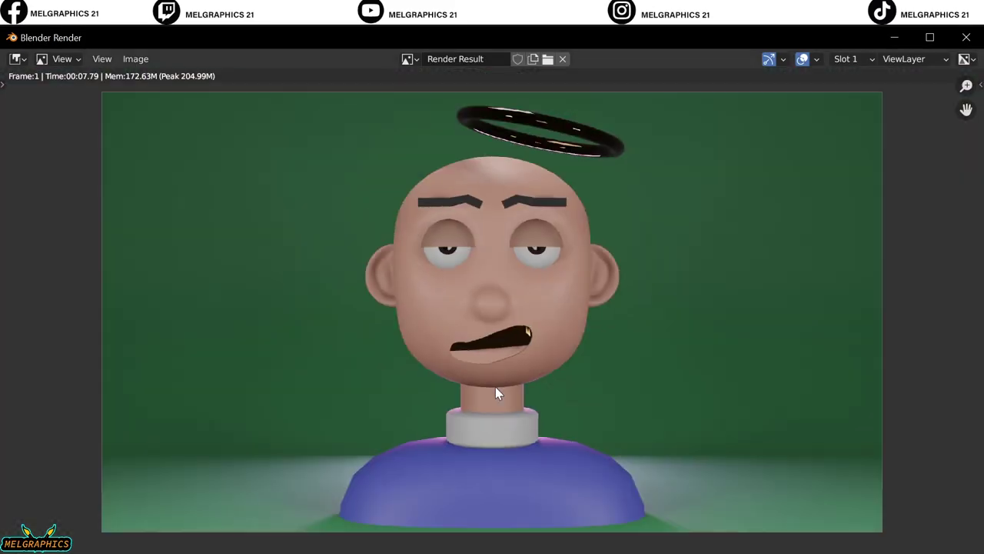
Close the render and change the Ciclorama backdrop's Base Color to purple.
key("Escape")
key("KP_0")
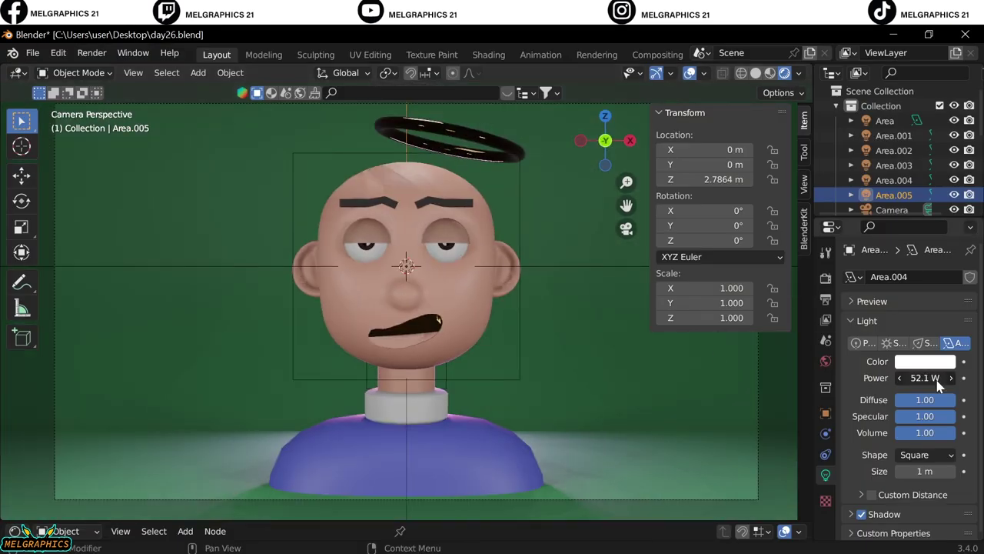
left_click(759, 442)
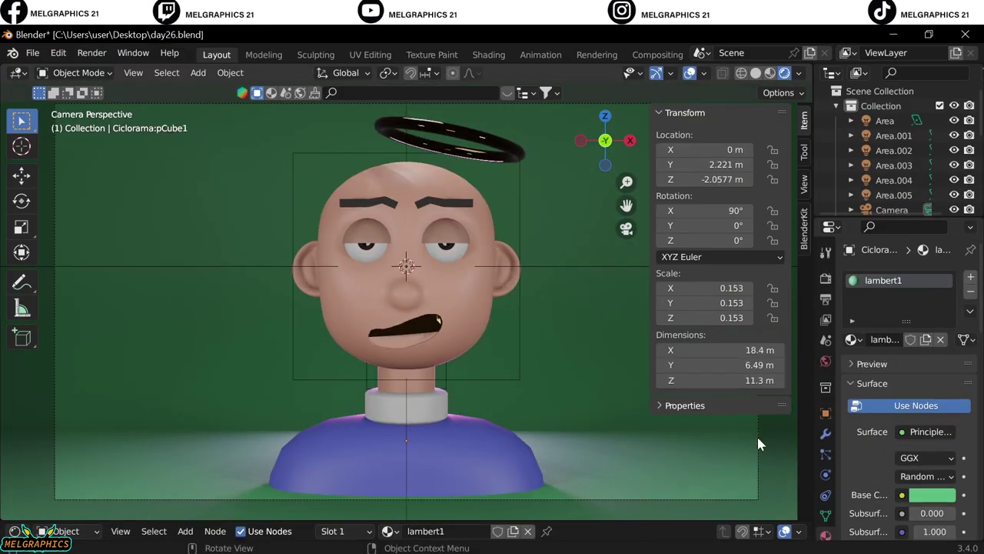
left_click(927, 494)
left_click(923, 330)
Pull the camera back slightly and set its Shift Y to 0.
left_click(892, 210)
middle_click_drag(538, 346, 460, 385)
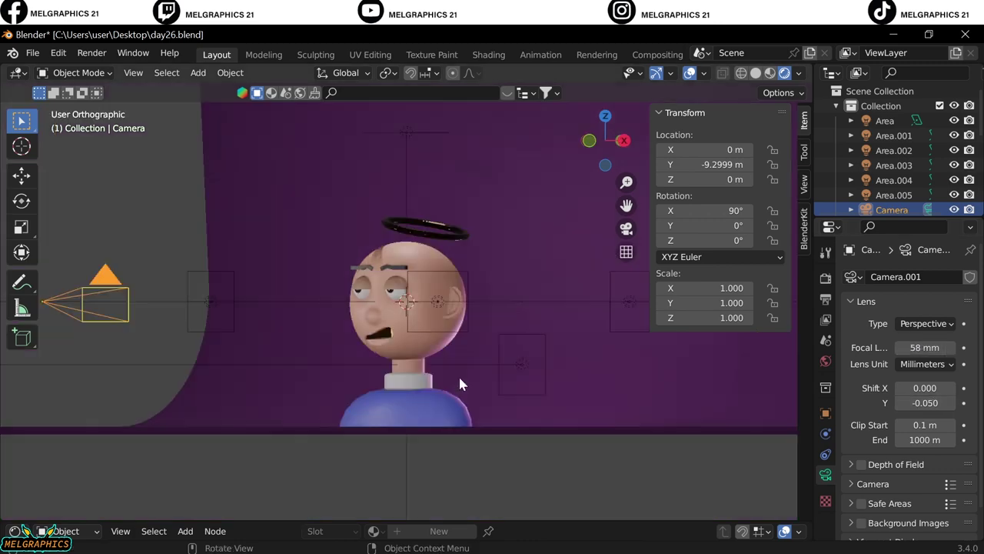
key("KP_3")
key("g")
left_click(454, 374)
key("KP_0")
left_click_drag(915, 403, 927, 403)
Change the rear light Area.002's colour to green.
mouse_move(620, 403)
middle_mouse_down()
mouse_move(416, 445)
mouse_move(519, 333)
middle_mouse_up()
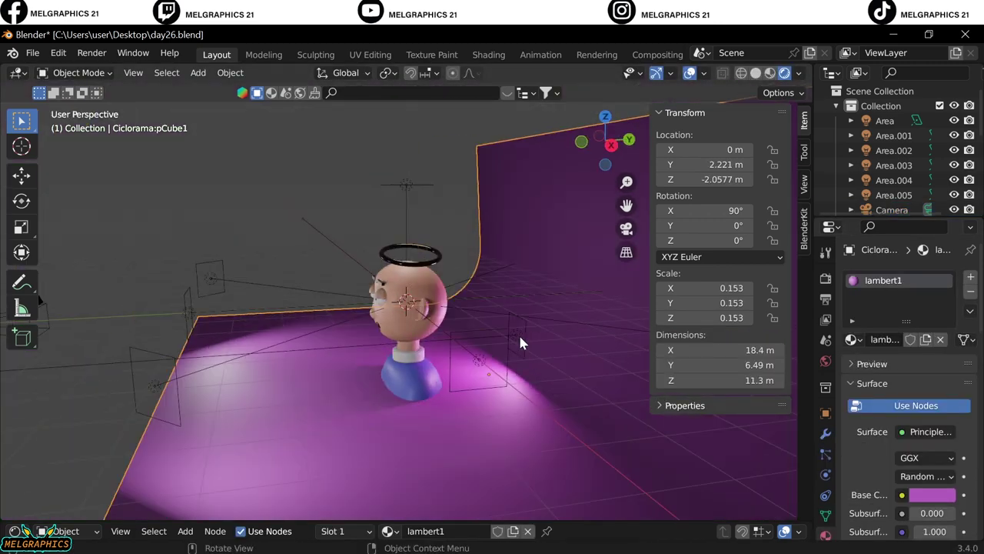
left_click(894, 150)
left_click(925, 361)
left_click(869, 231)
key("KP_0")
scroll(500, 381, "up", 3)
scroll(470, 380, "up", 3)
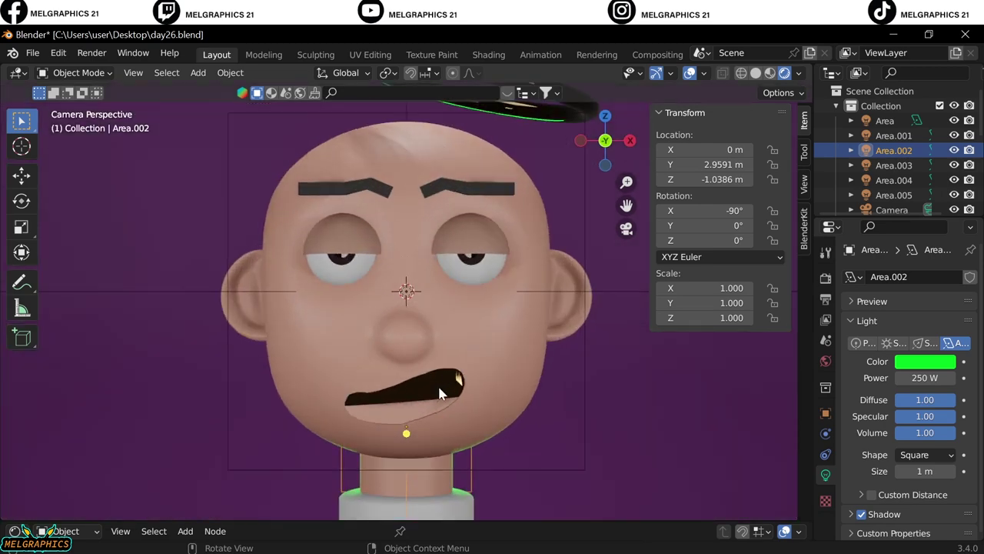
left_click(403, 385)
left_click(933, 494)
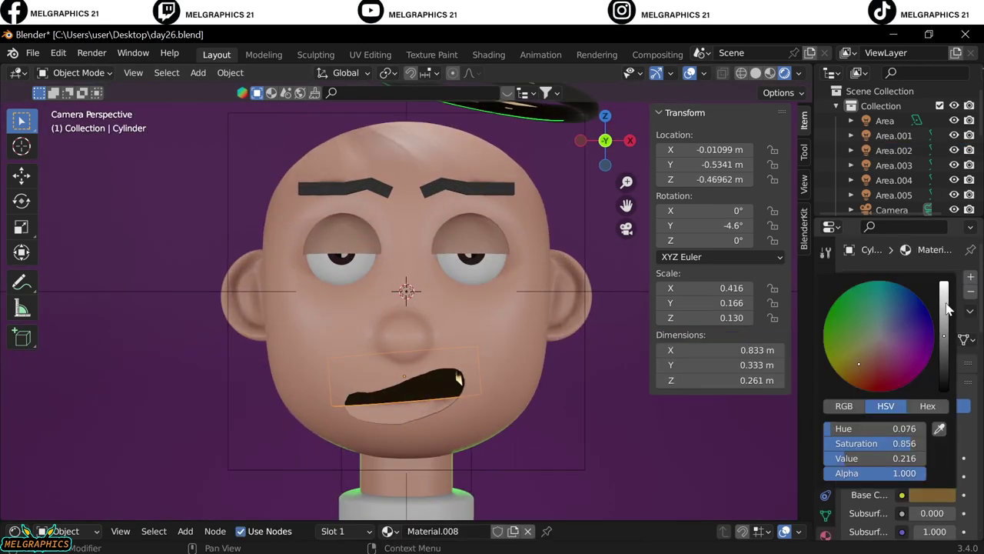
middle_click_drag(492, 346, 554, 423)
Render the image via Render > Render Image, fit it with Home, then close the render window.
left_click(91, 54)
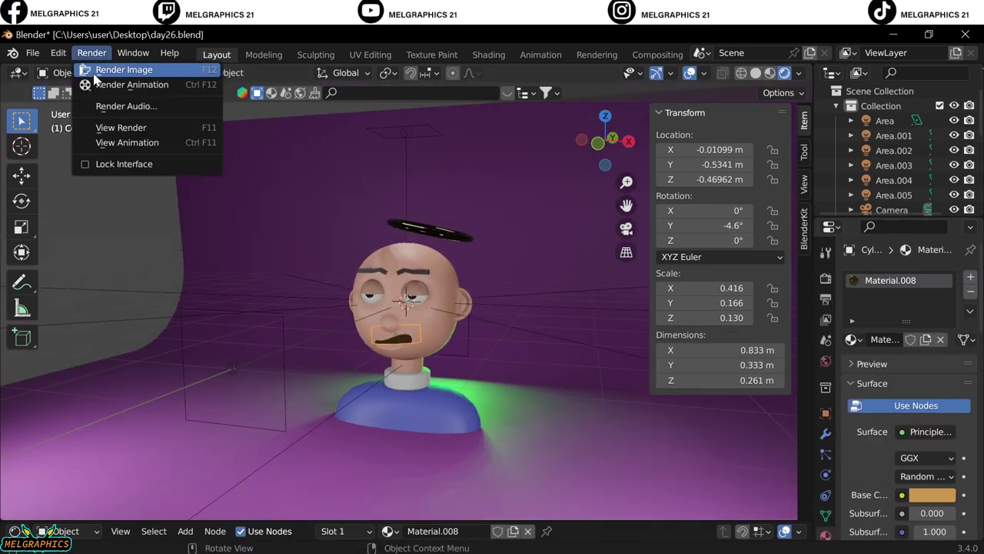
left_click(109, 68)
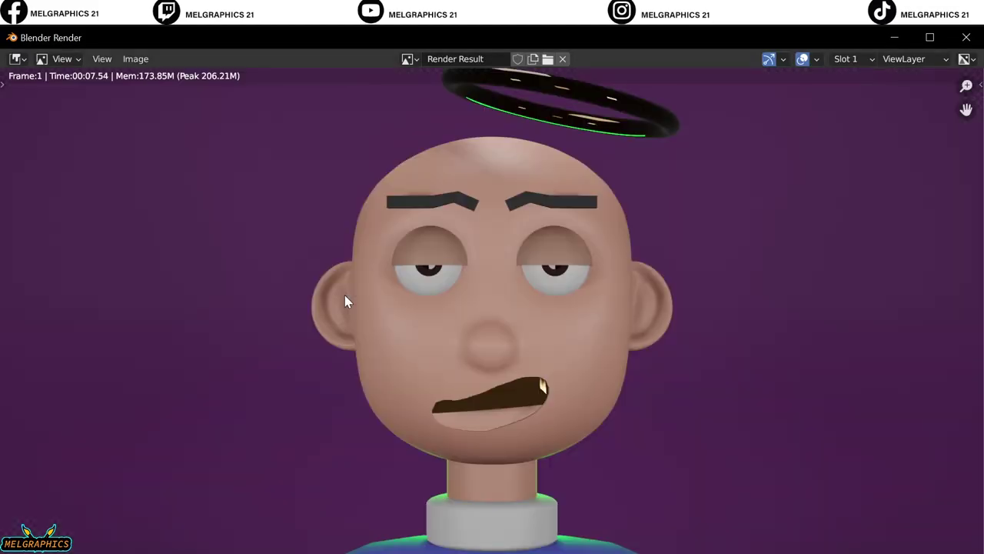
key("Home")
left_click(965, 40)
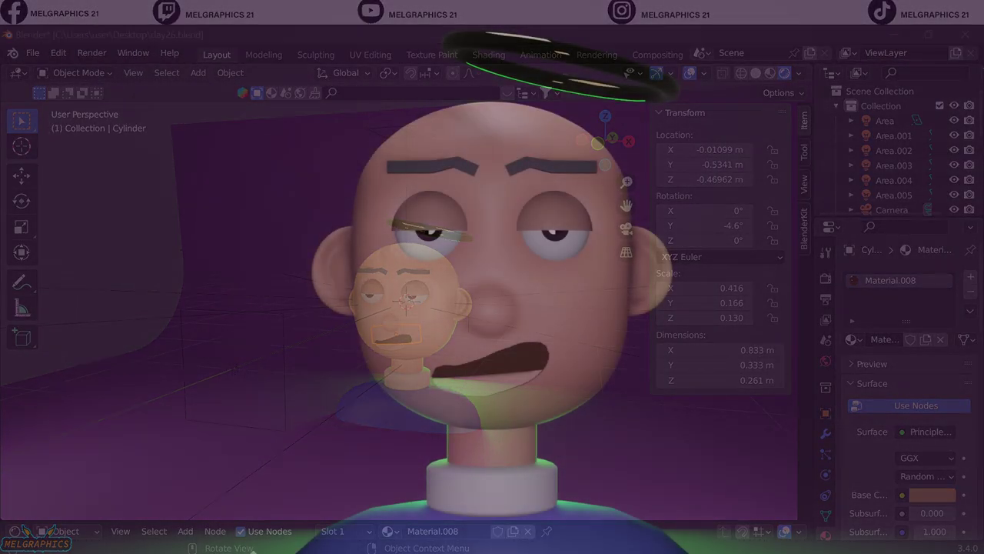